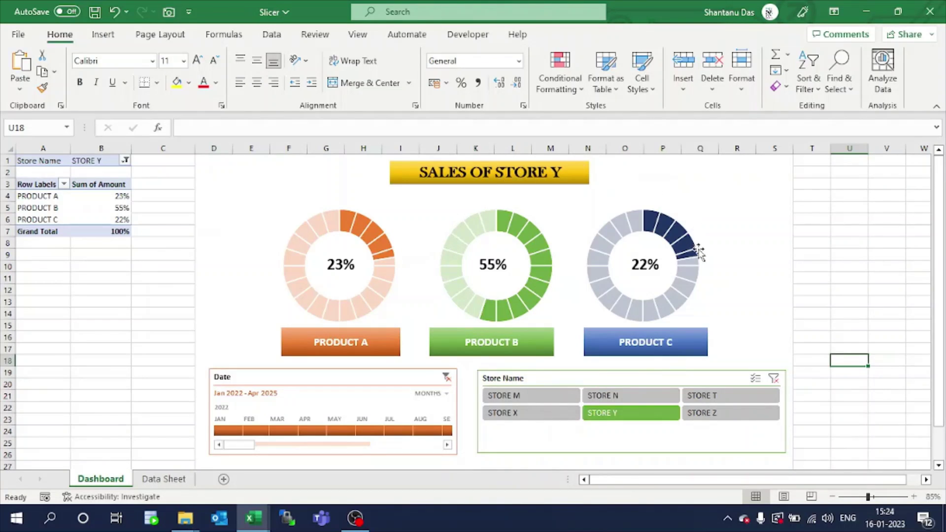
# Filter the dashboard by STORE M, switch it to STORE T, and limit the date timeline to Jul 2022
pyautogui.moveTo(628, 311)
pyautogui.click(511, 398)
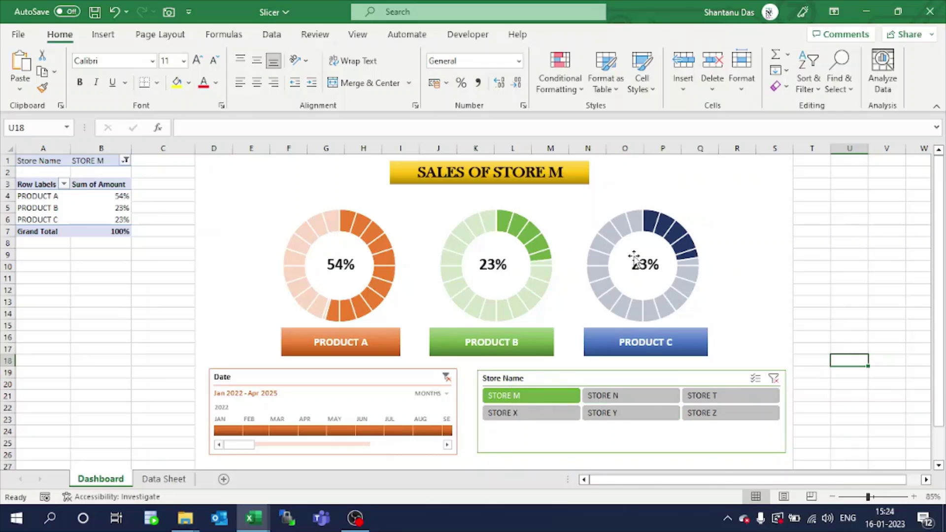
pyautogui.click(717, 398)
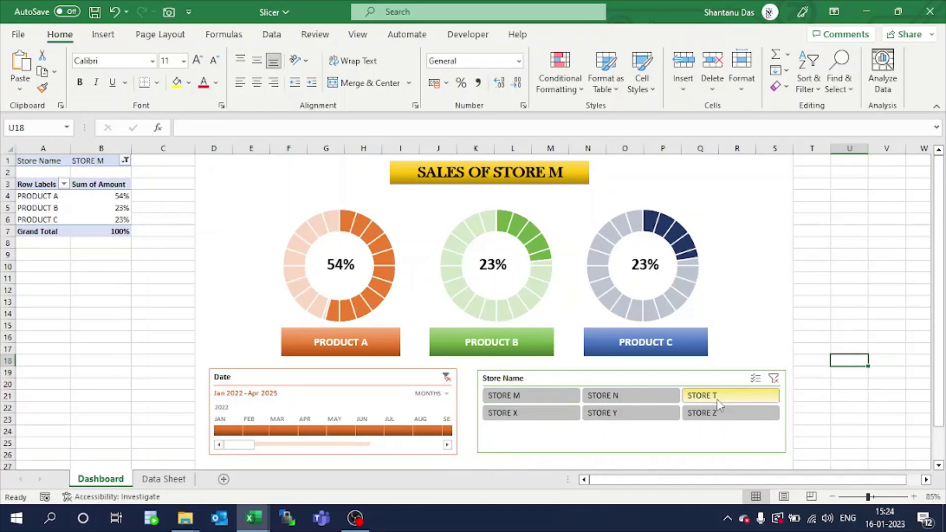
pyautogui.click(344, 431)
pyautogui.moveTo(344, 435); pyautogui.dragTo(383, 436)
pyautogui.click(404, 435)
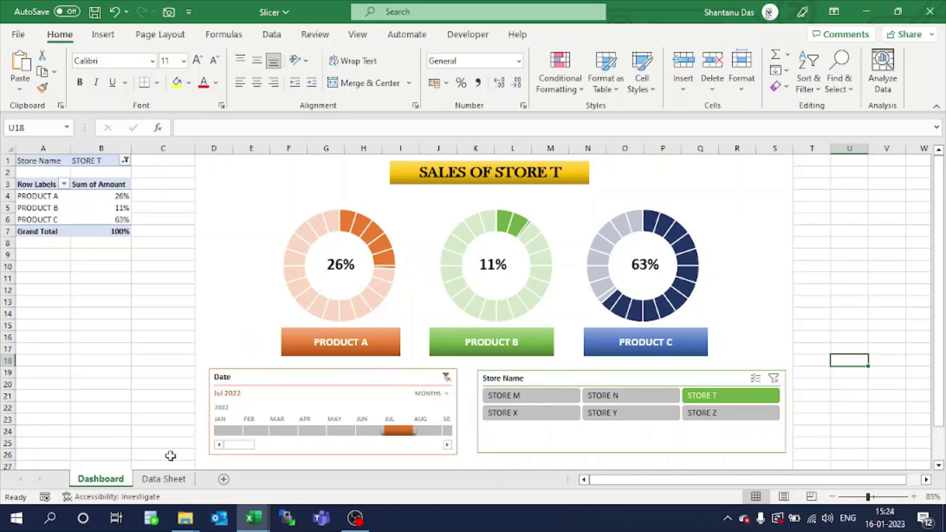
# Examine the source records on the Data Sheet and compare them with the summary table on the Dashboard
pyautogui.click(162, 479)
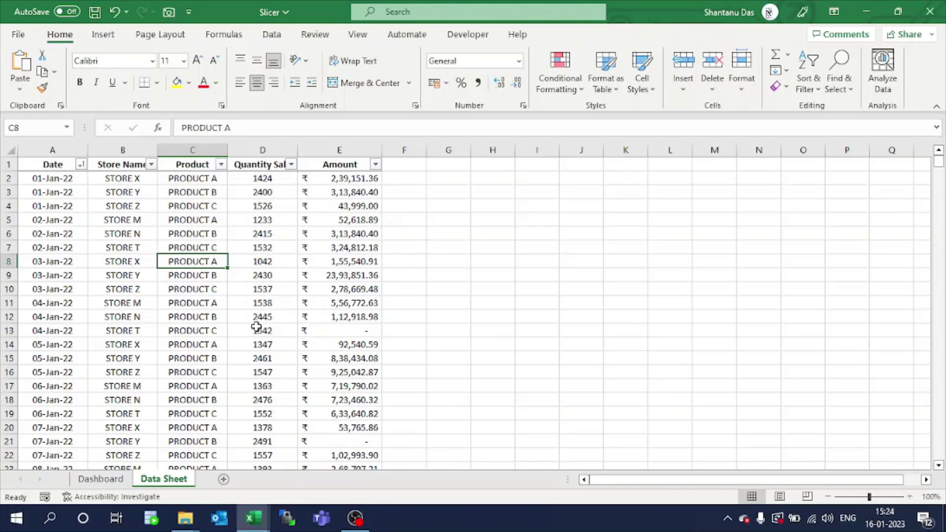
pyautogui.click(108, 481)
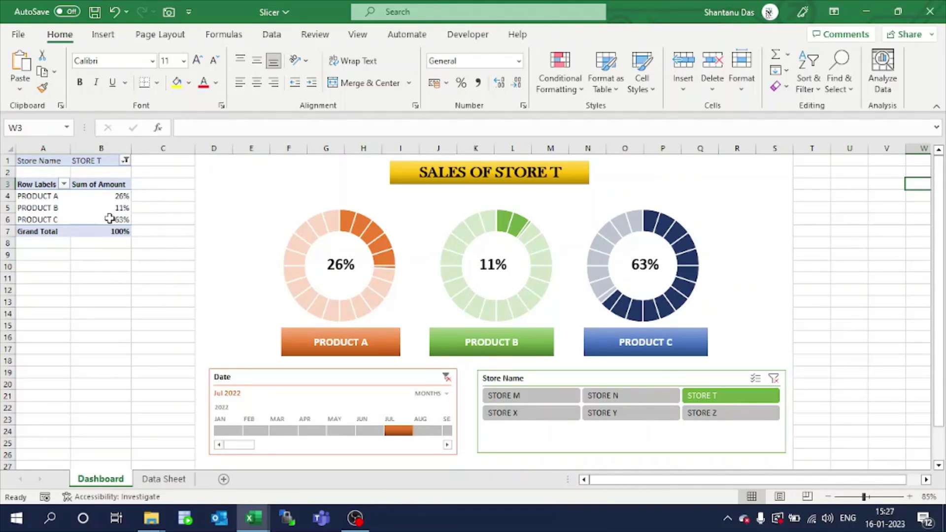
pyautogui.click(165, 479)
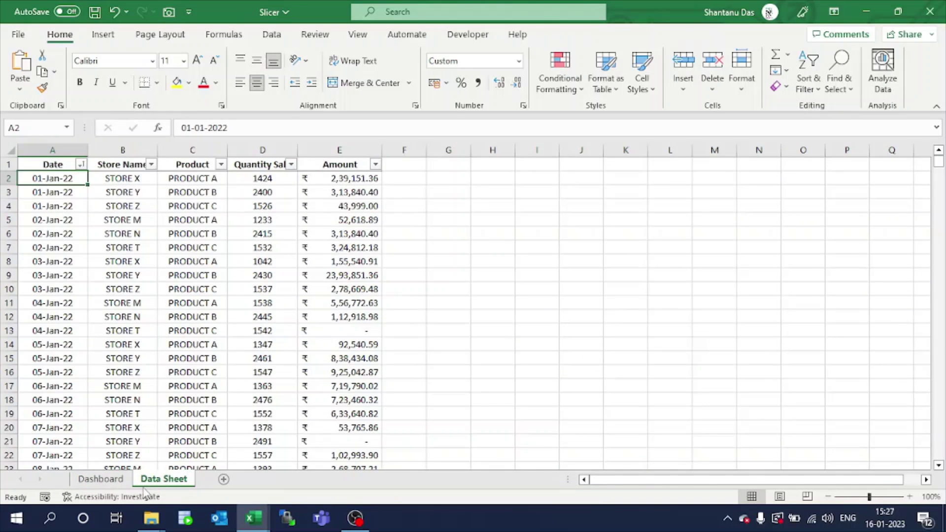
pyautogui.click(102, 479)
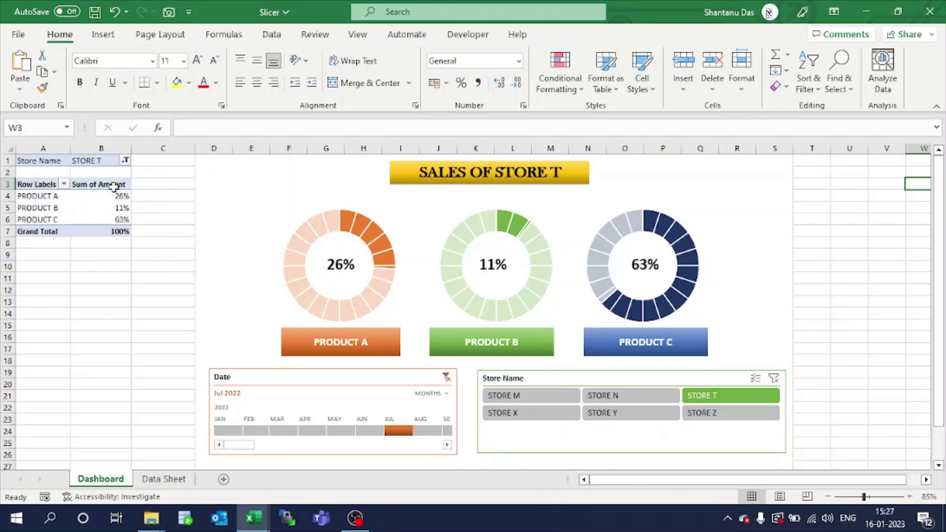
# Create a pivot table on a new worksheet from the Data Sheet range A1:E13150
pyautogui.click(164, 479)
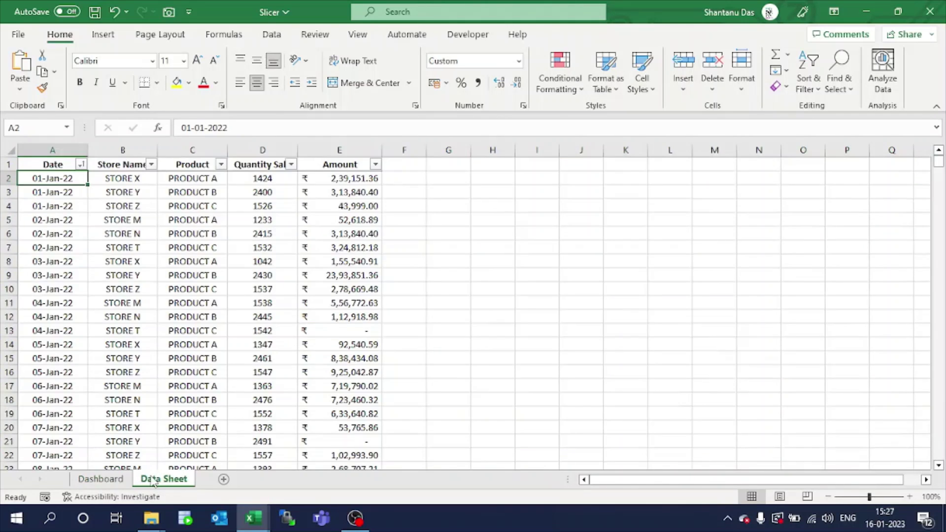
pyautogui.click(103, 35)
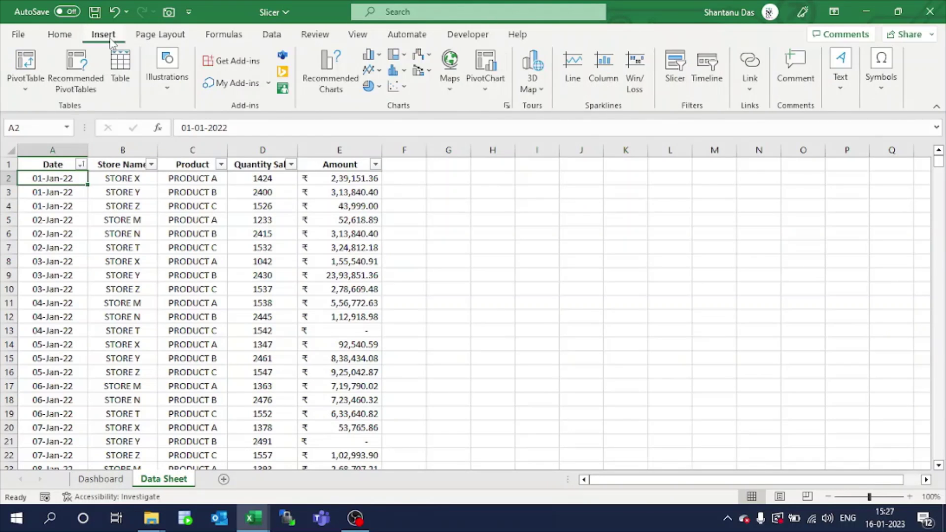
pyautogui.click(24, 61)
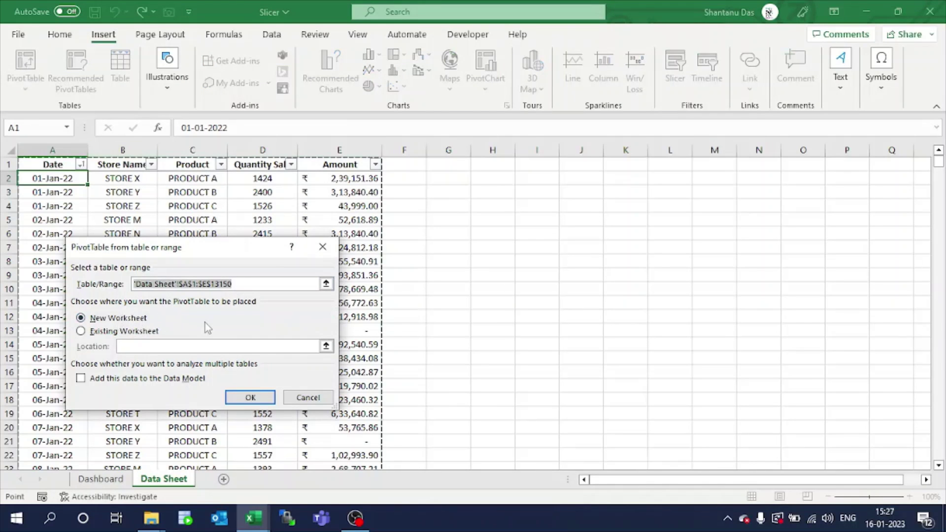
pyautogui.click(250, 398)
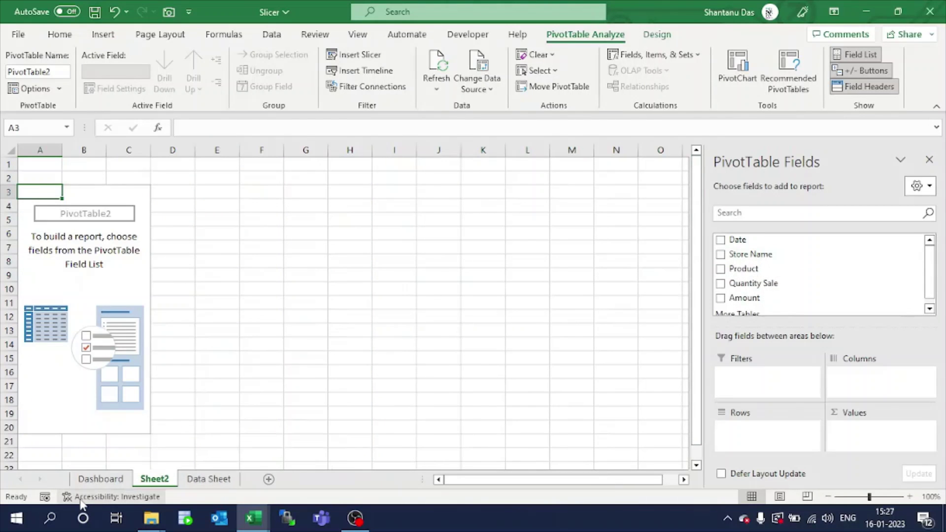
# Lay out the new pivot table with Store Name as filter, Product as rows and the sum of Amount as values
pyautogui.click(88, 479)
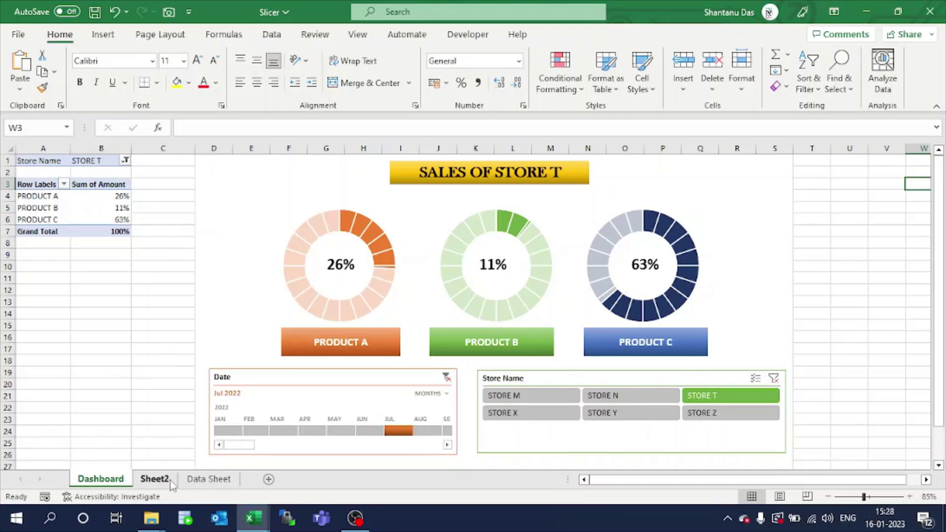
pyautogui.click(154, 479)
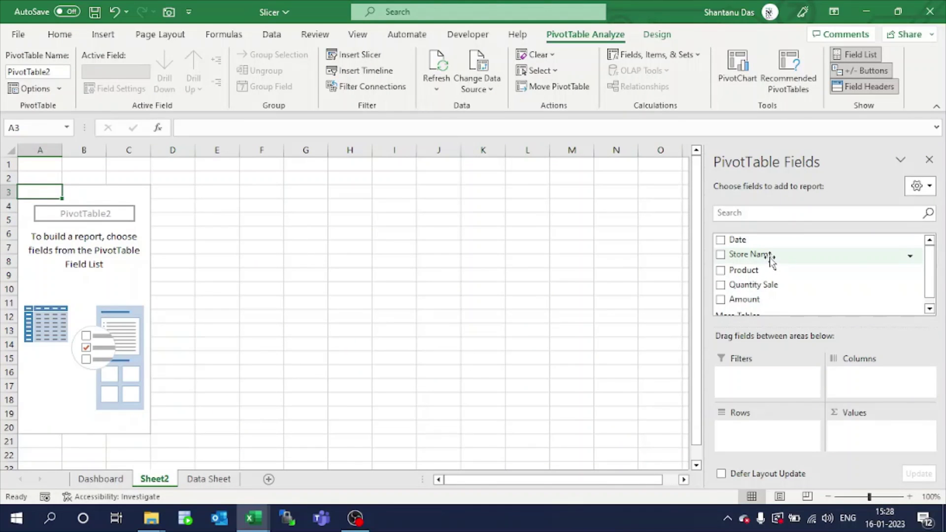
pyautogui.moveTo(771, 260); pyautogui.dragTo(767, 376)
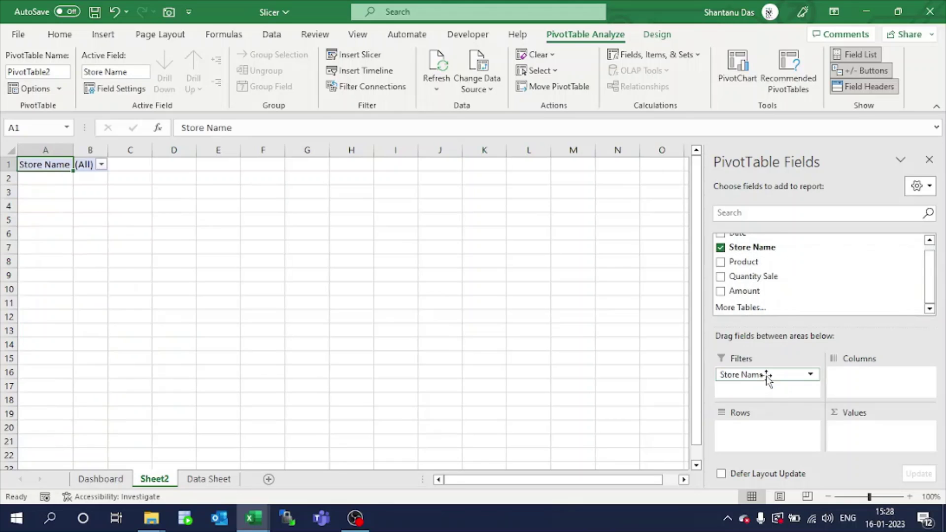
pyautogui.click(105, 479)
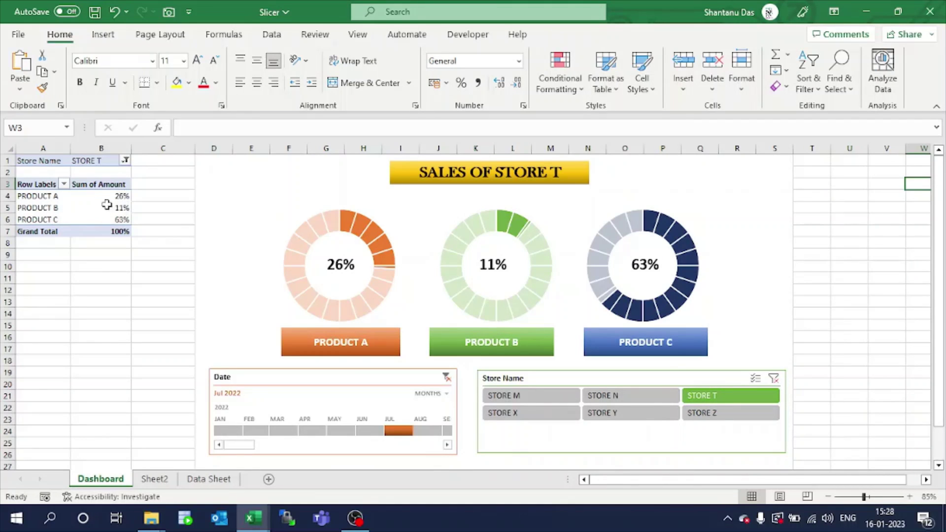
pyautogui.click(154, 480)
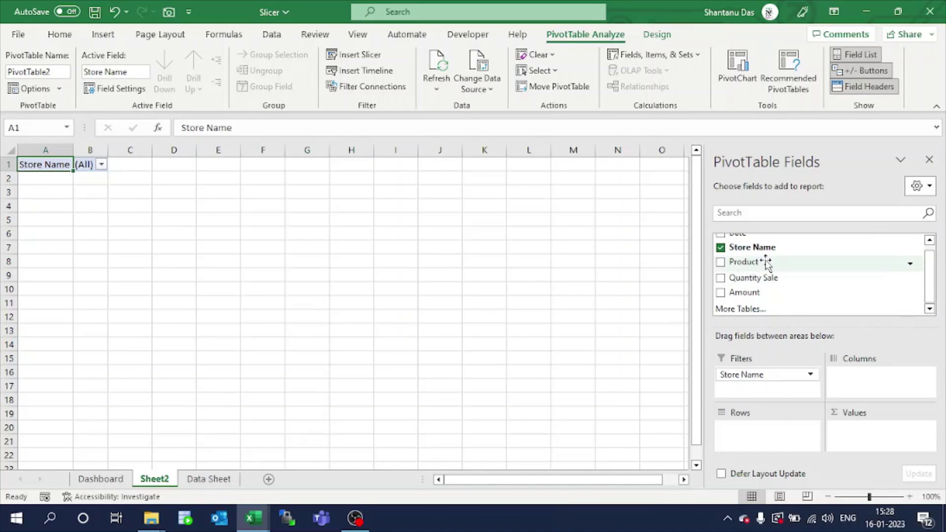
pyautogui.moveTo(766, 263); pyautogui.dragTo(748, 429)
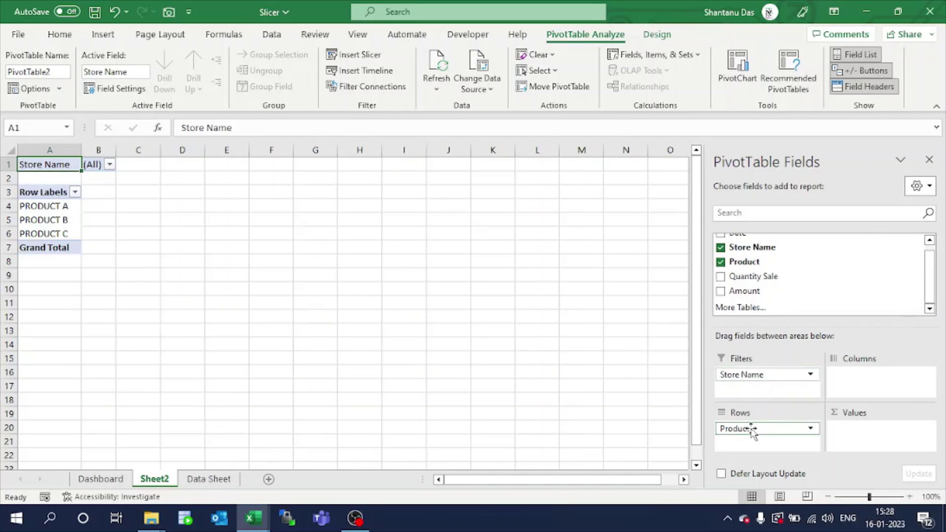
pyautogui.moveTo(746, 292); pyautogui.dragTo(918, 443)
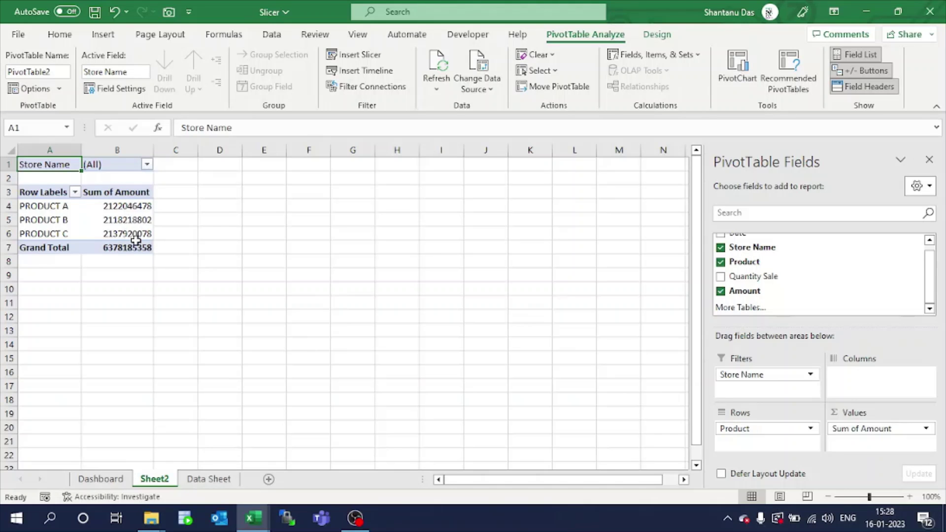
# Show the new pivot table's Sum of Amount values as % of Column Total, matching the Dashboard's table
pyautogui.click(100, 478)
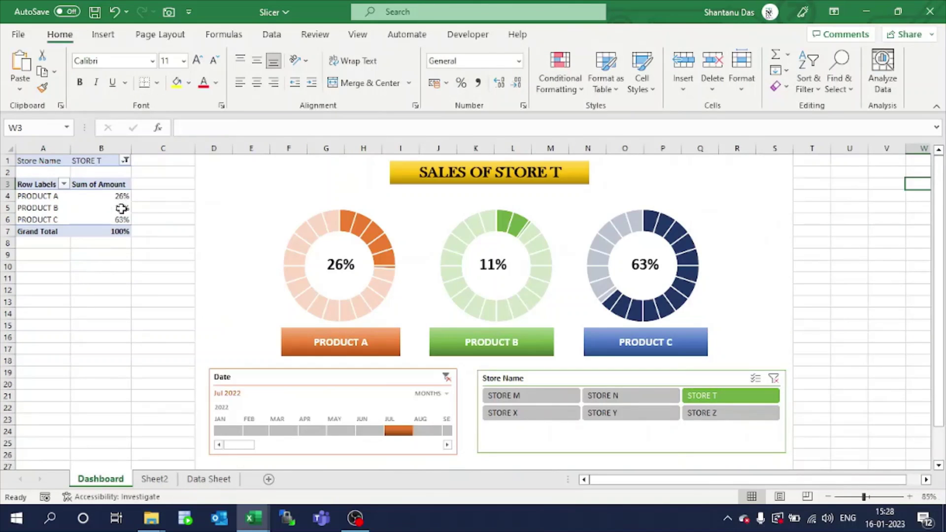
pyautogui.click(154, 478)
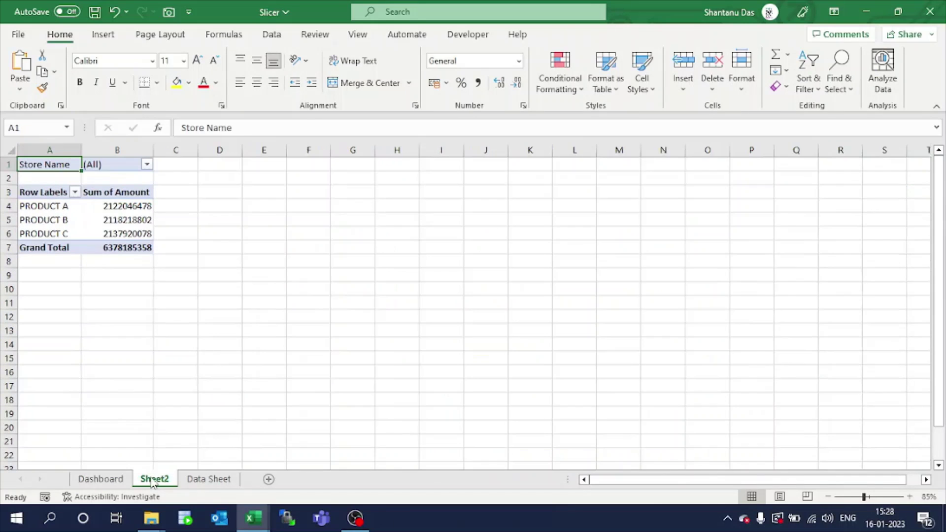
pyautogui.click(115, 206)
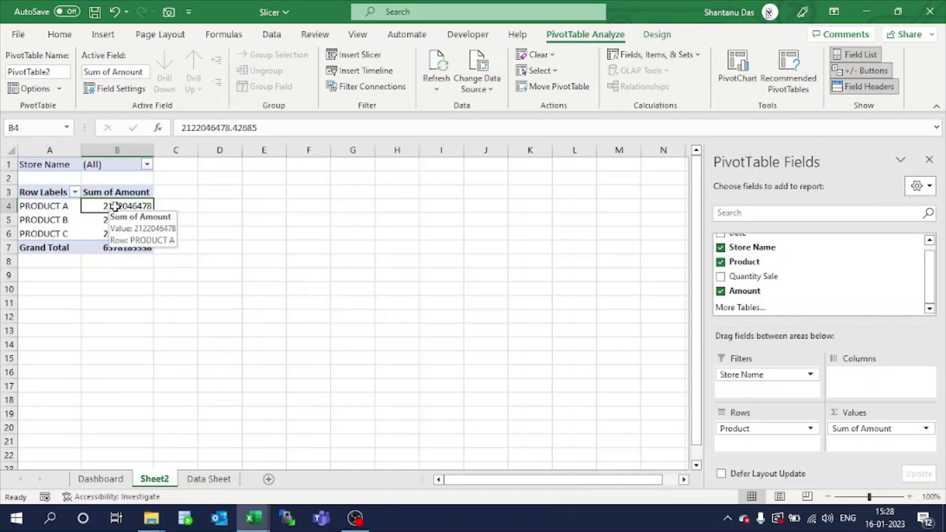
pyautogui.rightClick(117, 207)
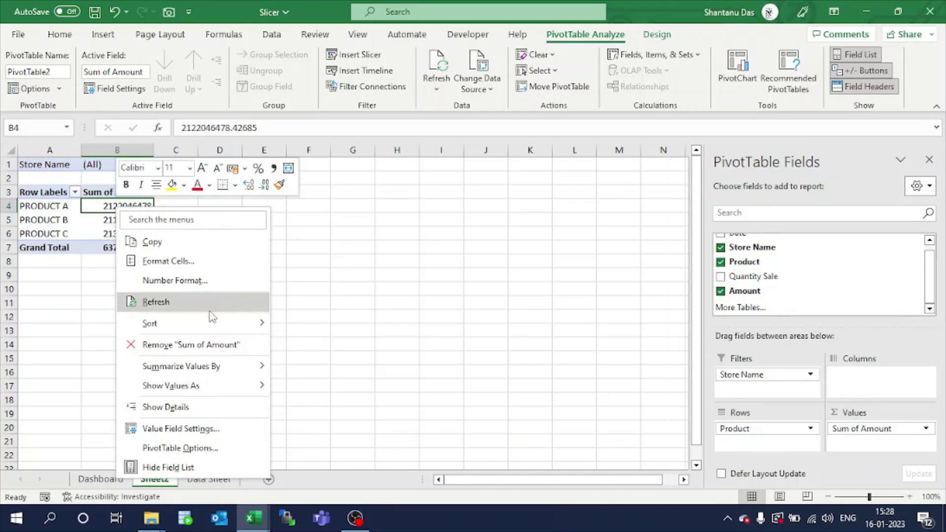
pyautogui.moveTo(205, 373)
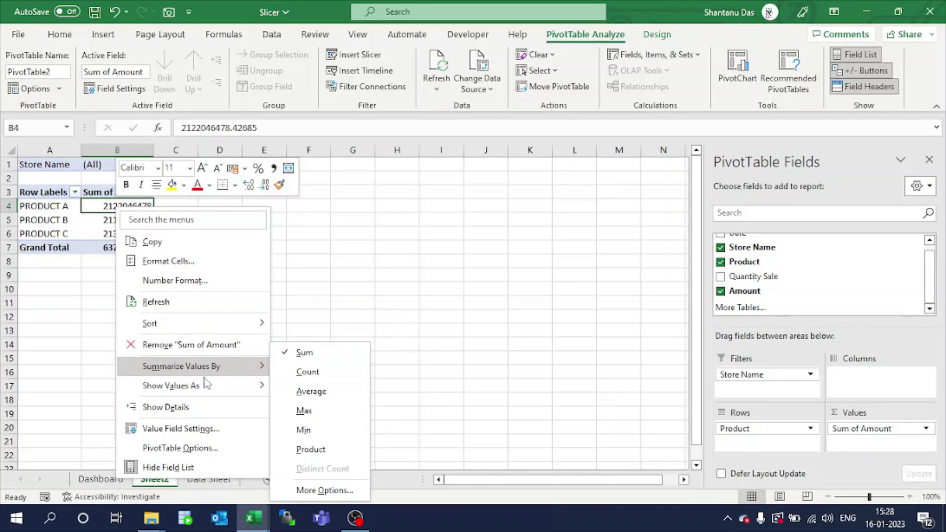
pyautogui.moveTo(207, 391)
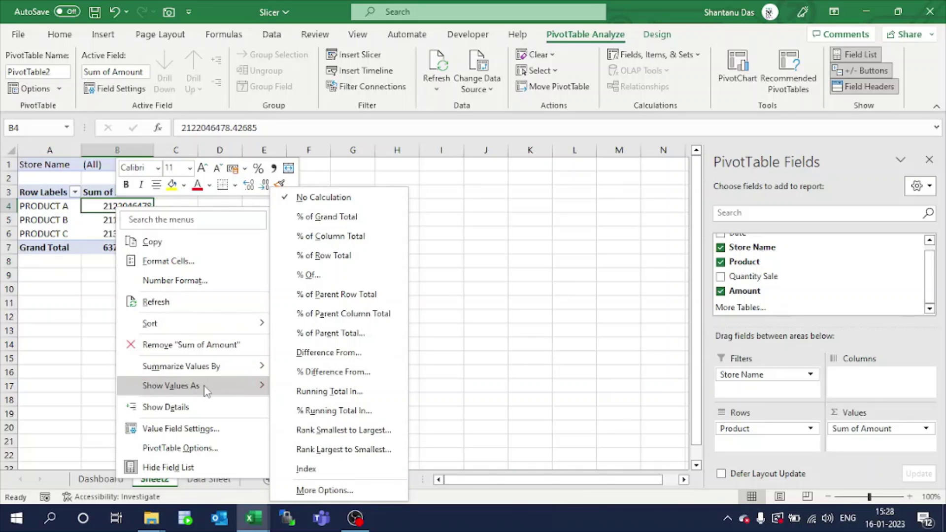
pyautogui.click(340, 239)
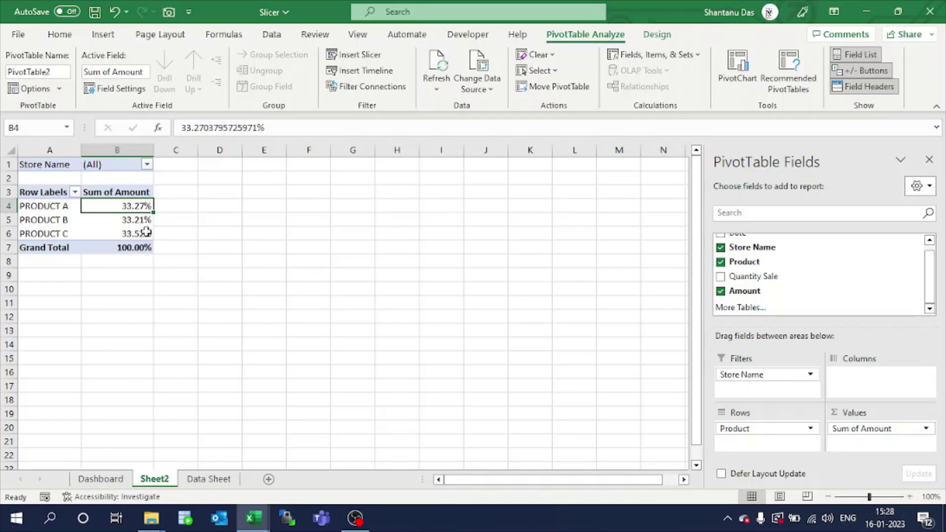
# Format the new pivot table's Sum of Amount values as percentages with 0 decimal places
pyautogui.click(101, 479)
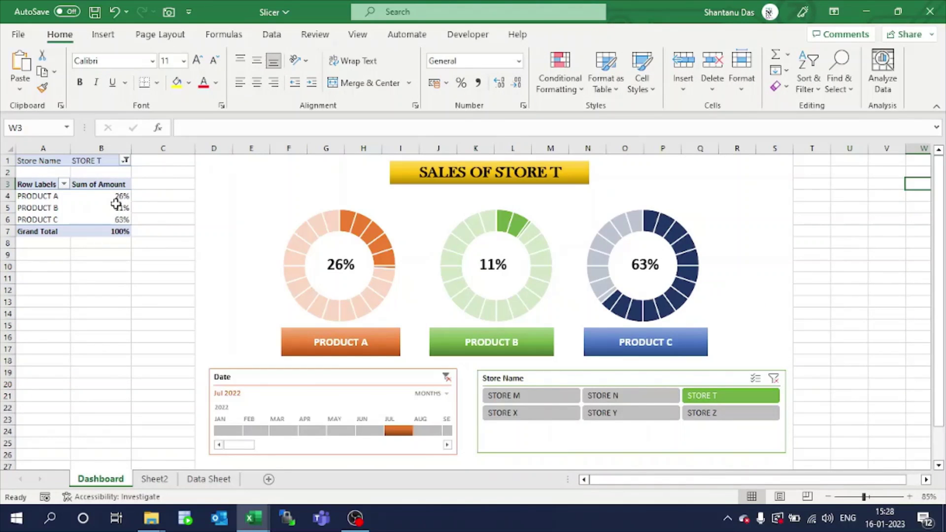
pyautogui.click(160, 487)
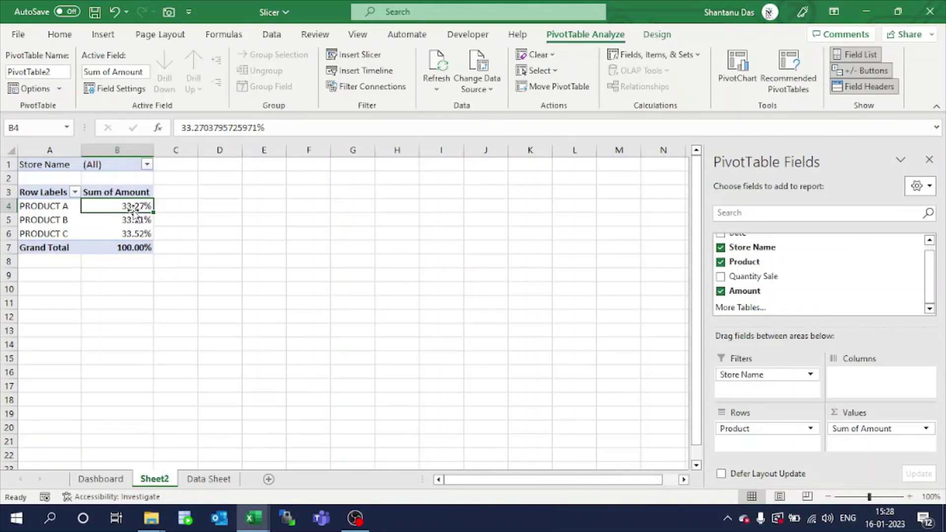
pyautogui.rightClick(134, 208)
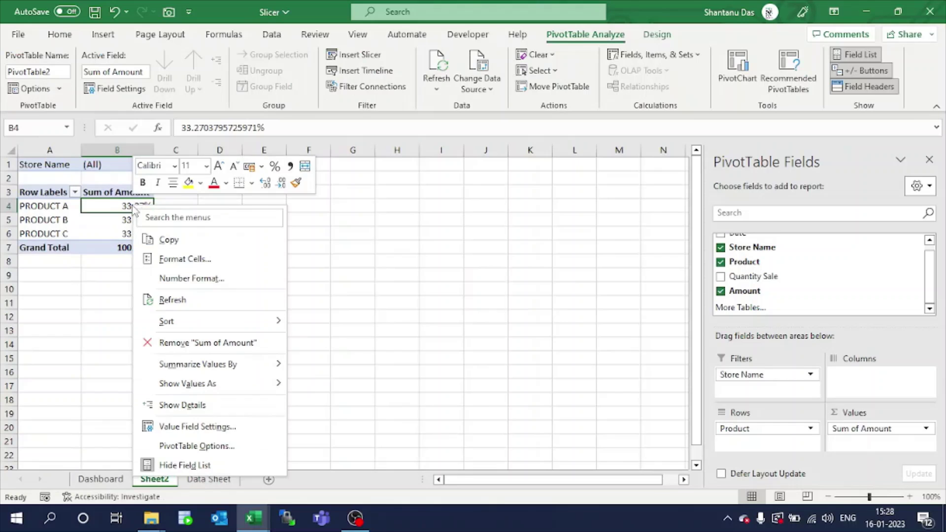
pyautogui.click(177, 278)
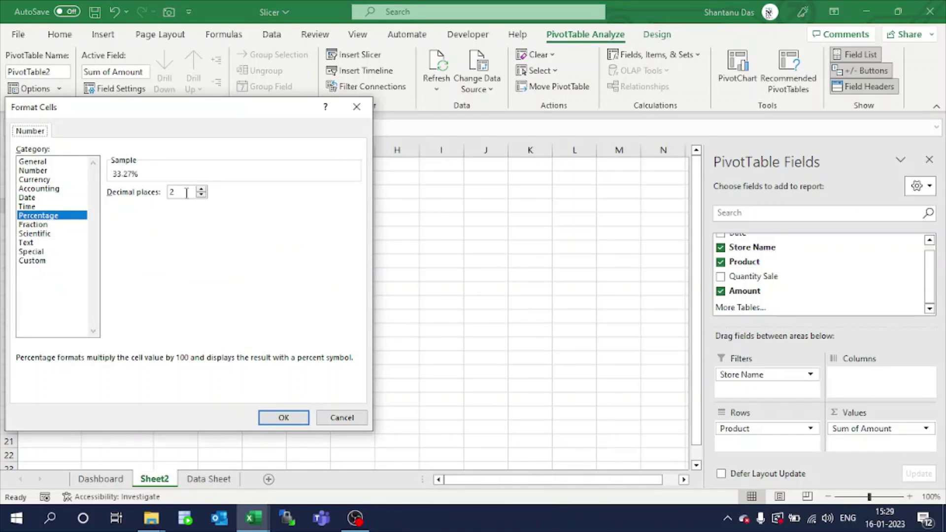
pyautogui.click(201, 195)
pyautogui.click(201, 195)
pyautogui.click(264, 417)
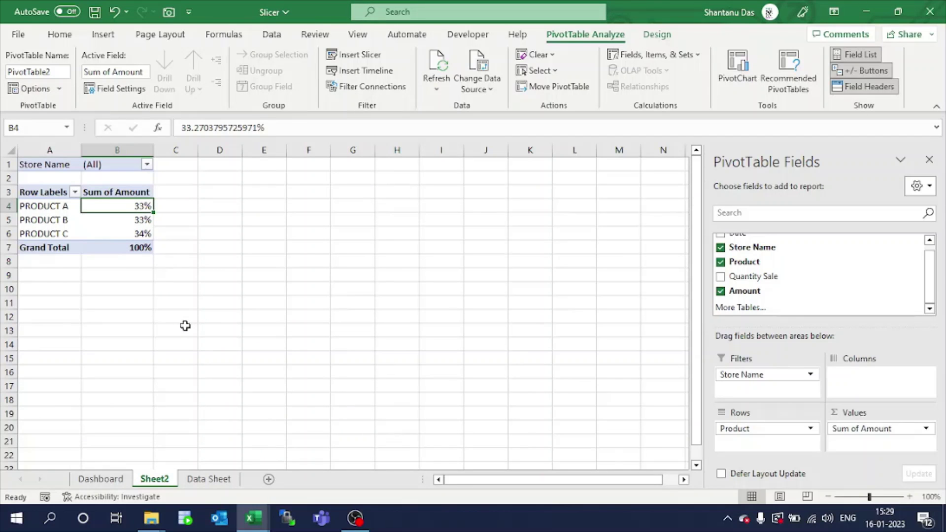
# Colour the Dashboard's column C text red, inspect the formula in C4, and return to the new pivot table sheet
pyautogui.click(120, 479)
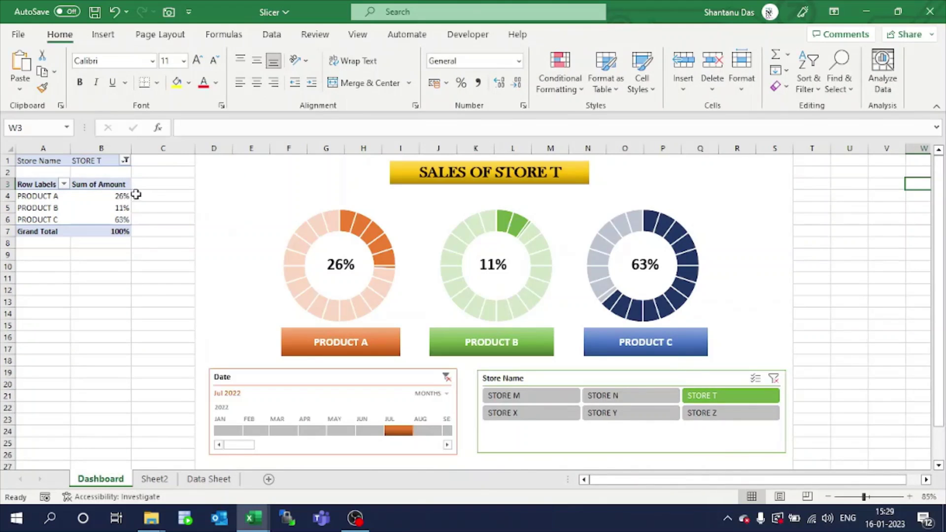
pyautogui.click(154, 196)
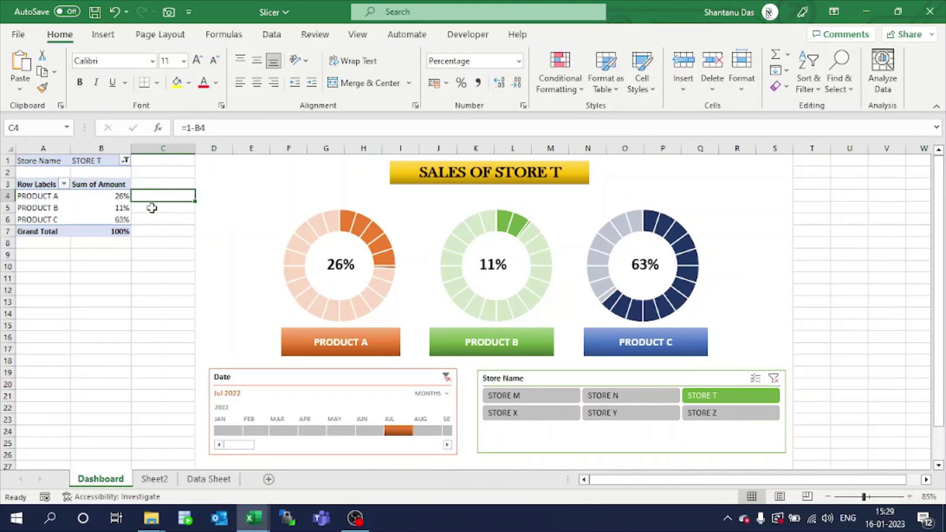
pyautogui.click(162, 148)
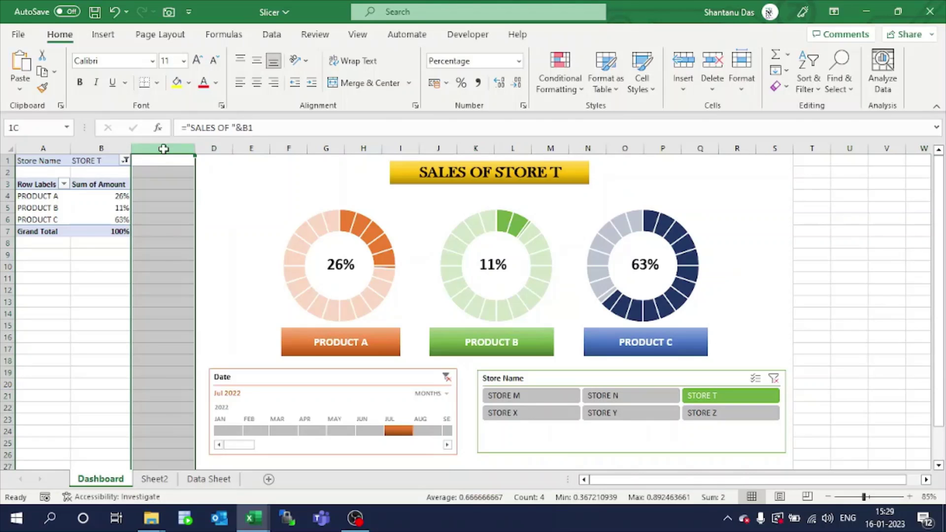
pyautogui.click(203, 82)
pyautogui.click(156, 196)
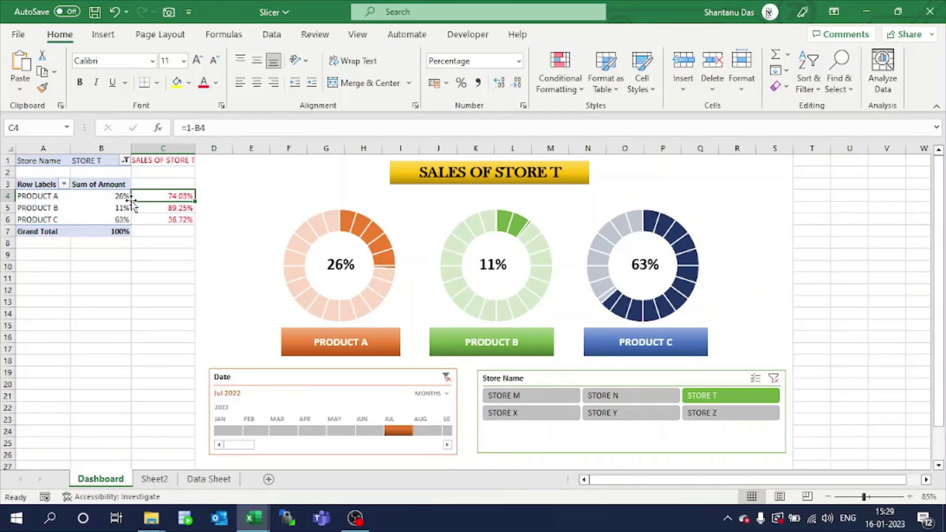
pyautogui.click(157, 480)
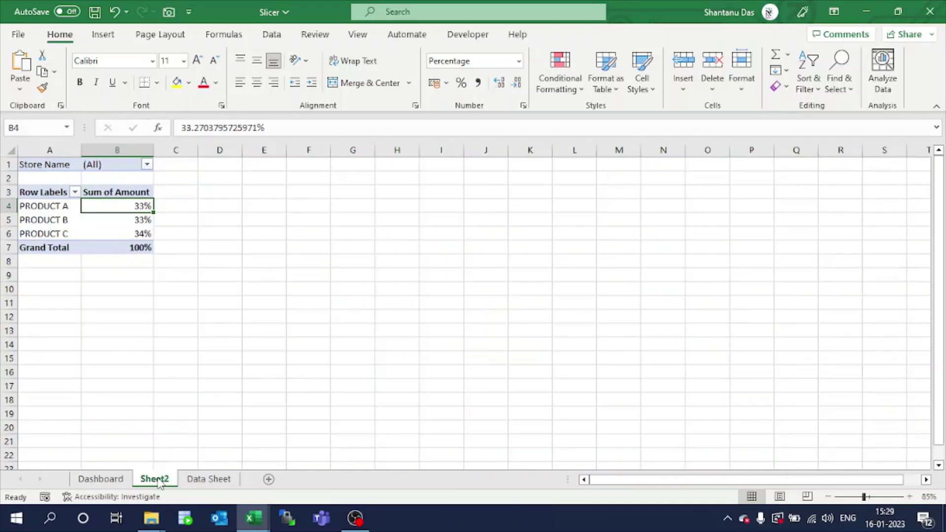
# Enter =1-B4 in C4 as the remainder for Product A and fill the formula down to C6
pyautogui.click(170, 206)
pyautogui.write('=')
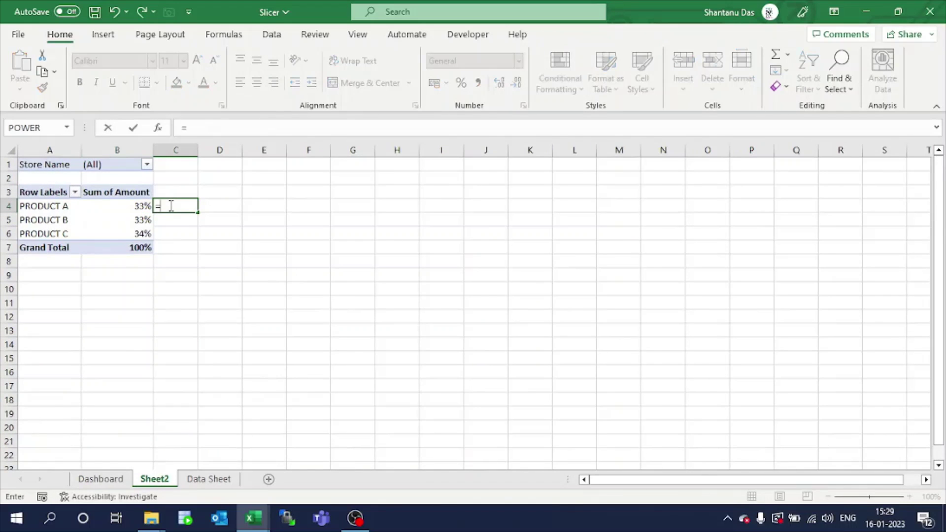
pyautogui.write('1')
pyautogui.write('-b4')
pyautogui.press('Return')
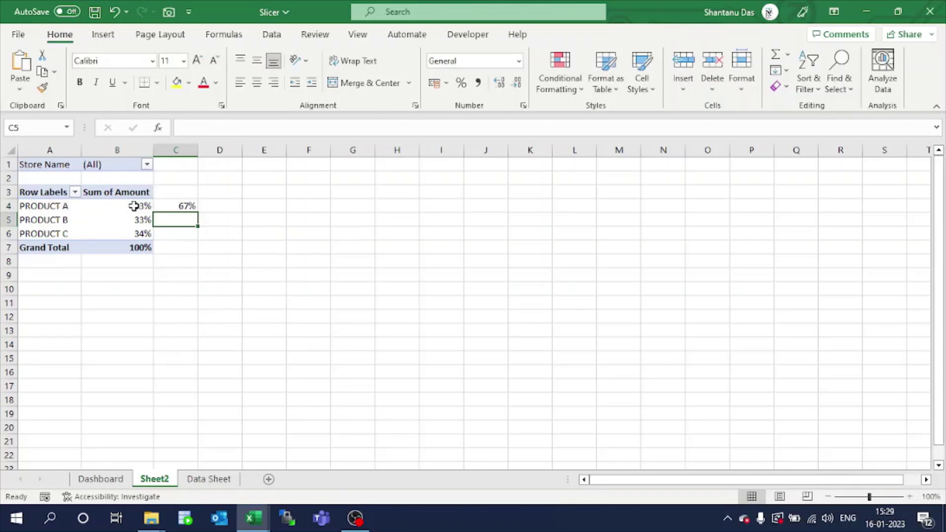
pyautogui.click(183, 207)
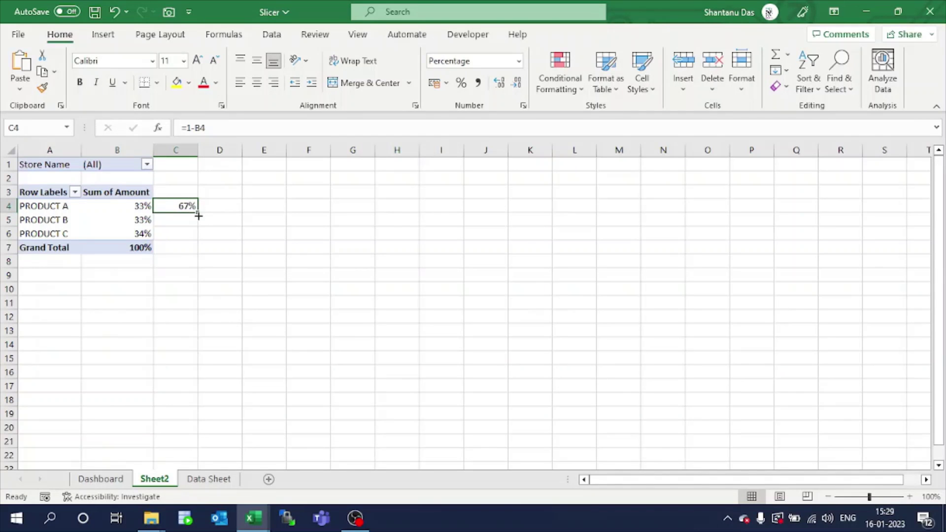
pyautogui.moveTo(199, 216); pyautogui.dragTo(199, 240)
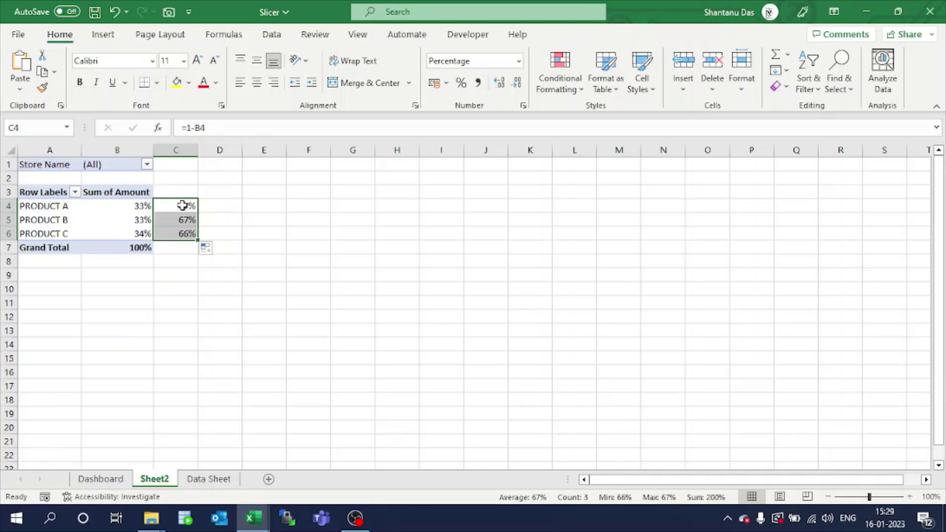
# Enter the title formula ="Sales of "&B1 in C1, modelled on the Dashboard's C1, and autofit column C
pyautogui.click(176, 164)
pyautogui.click(112, 478)
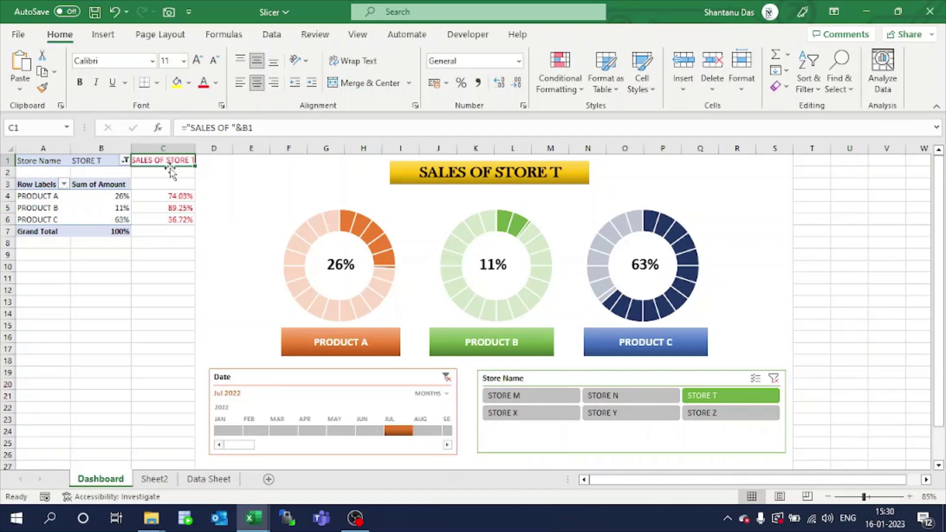
pyautogui.click(154, 480)
pyautogui.write('=')
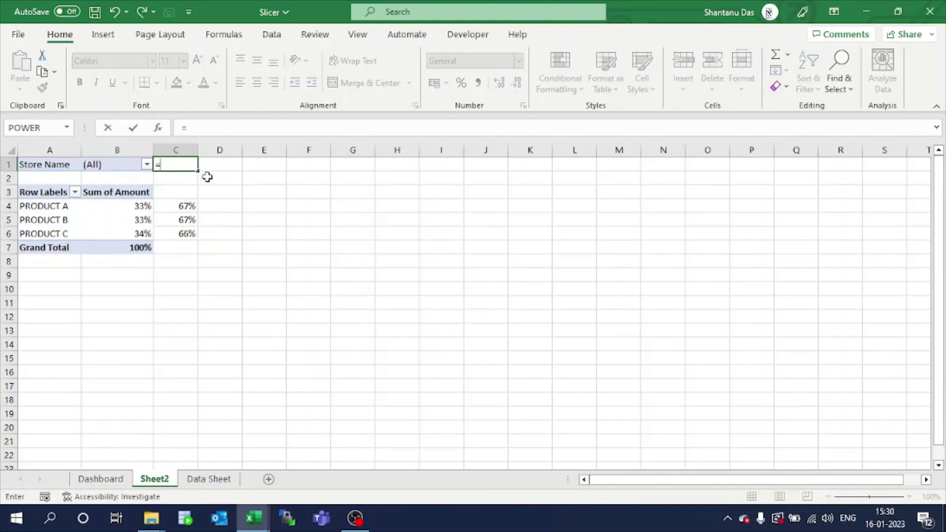
pyautogui.write('"Sales of')
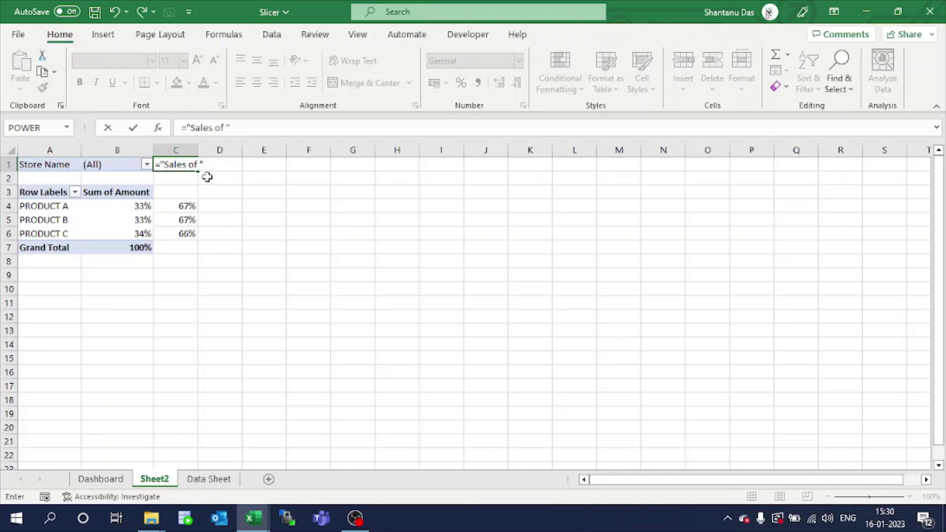
pyautogui.click(98, 163)
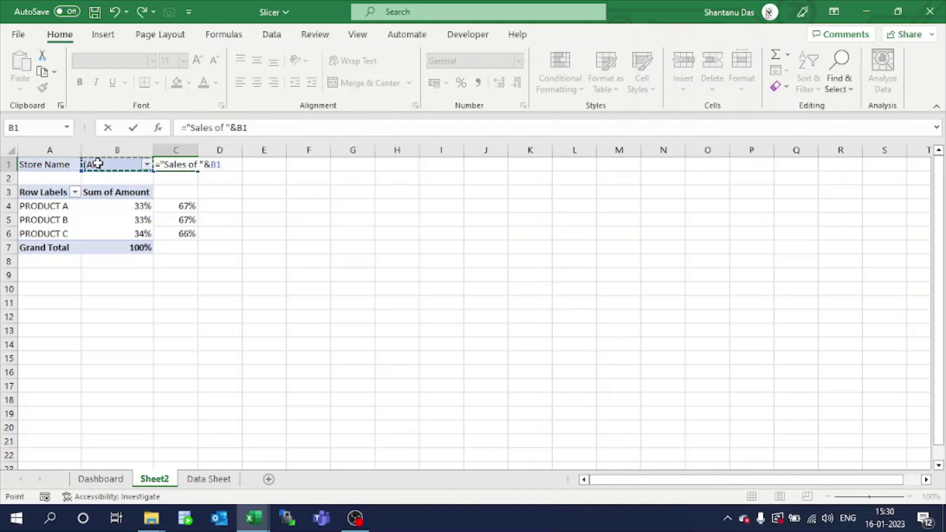
pyautogui.press('Return')
pyautogui.click(179, 164)
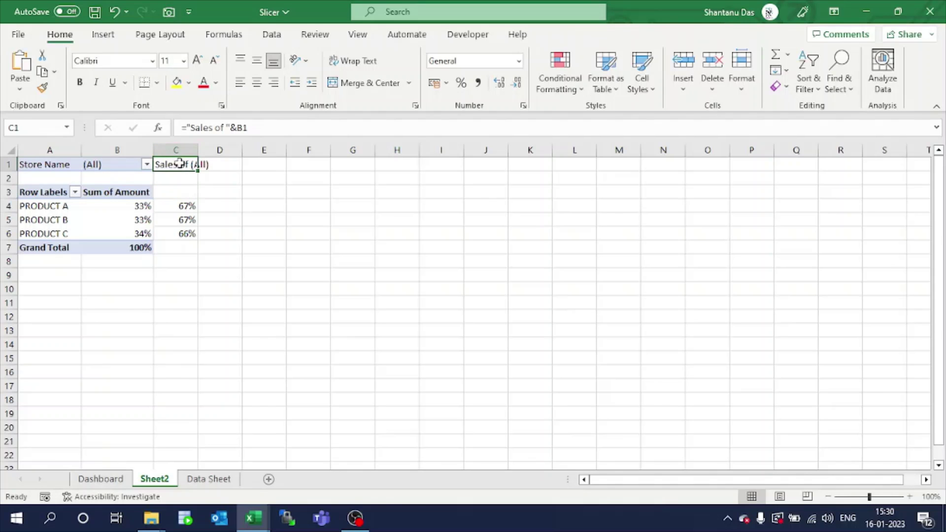
pyautogui.doubleClick(196, 152)
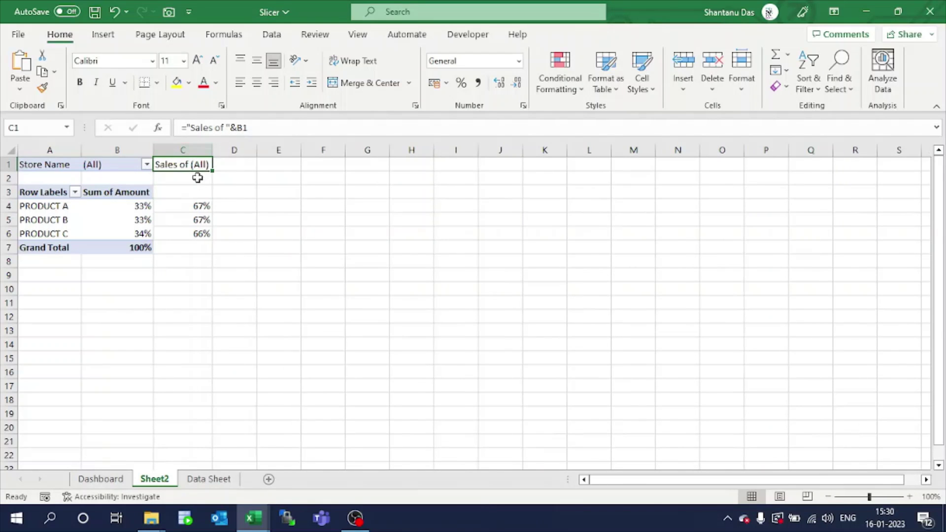
# Check the Dashboard's charts and insert an empty doughnut chart on Sheet2 beside the pivot table
pyautogui.click(100, 478)
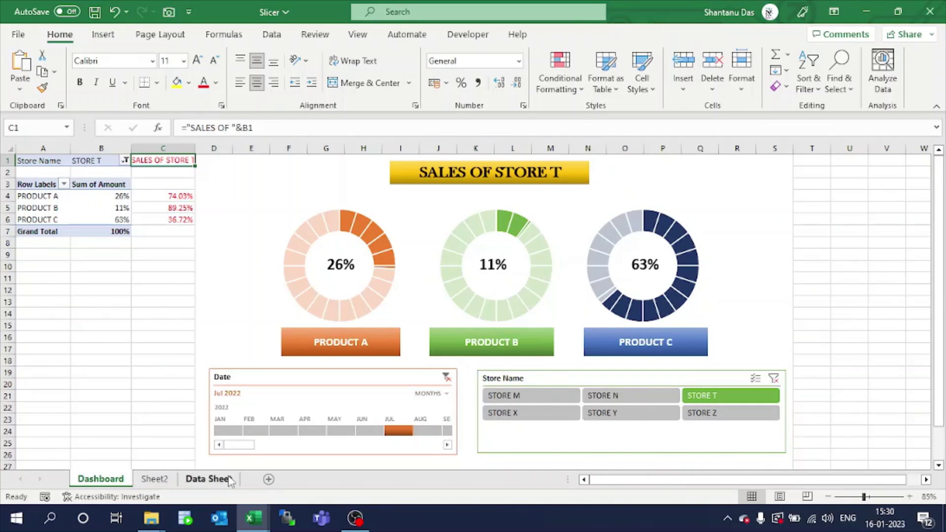
pyautogui.click(157, 480)
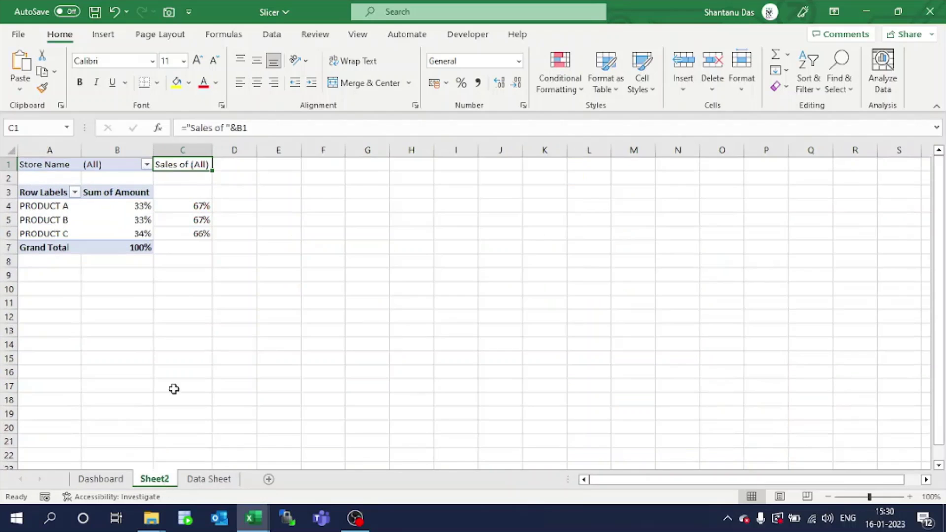
pyautogui.click(353, 192)
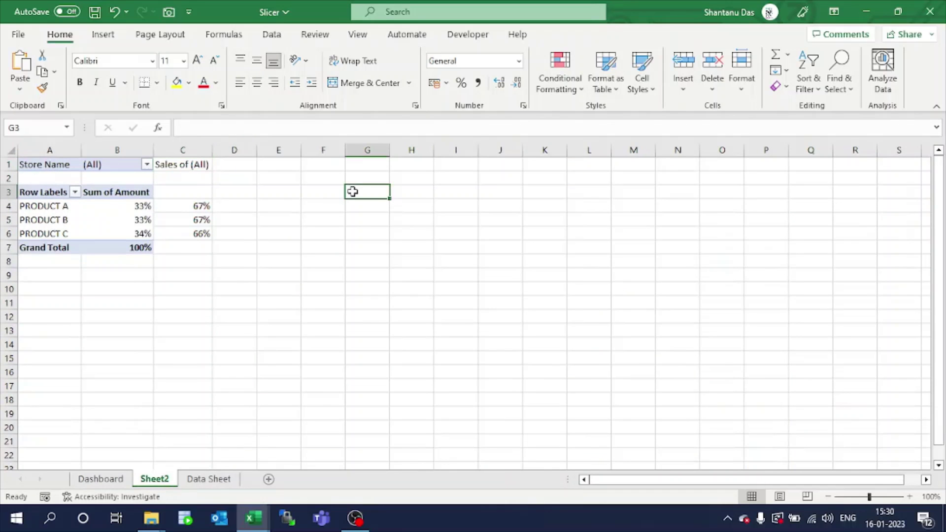
pyautogui.click(104, 35)
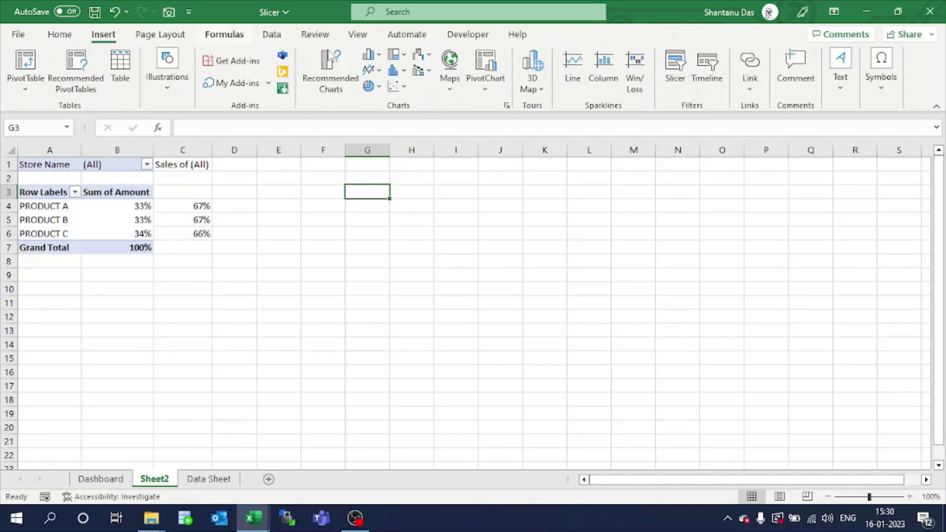
pyautogui.click(380, 87)
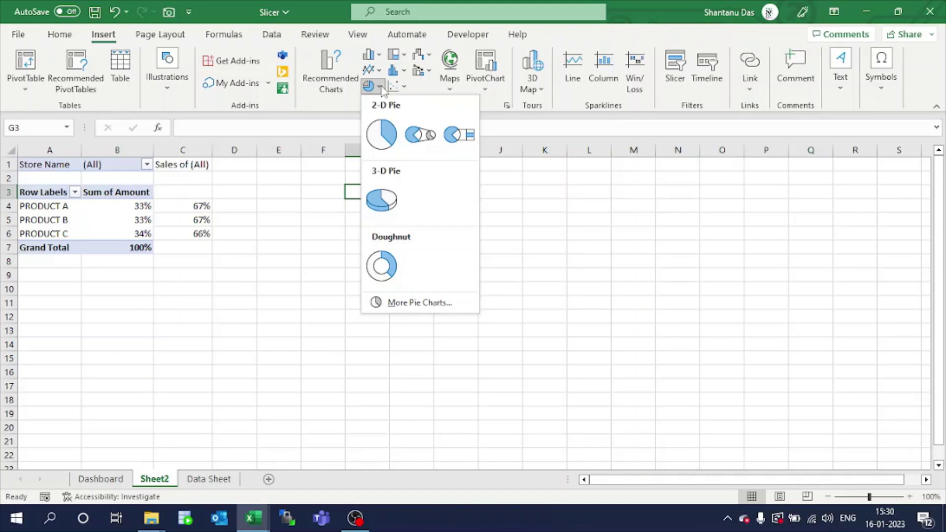
pyautogui.click(384, 253)
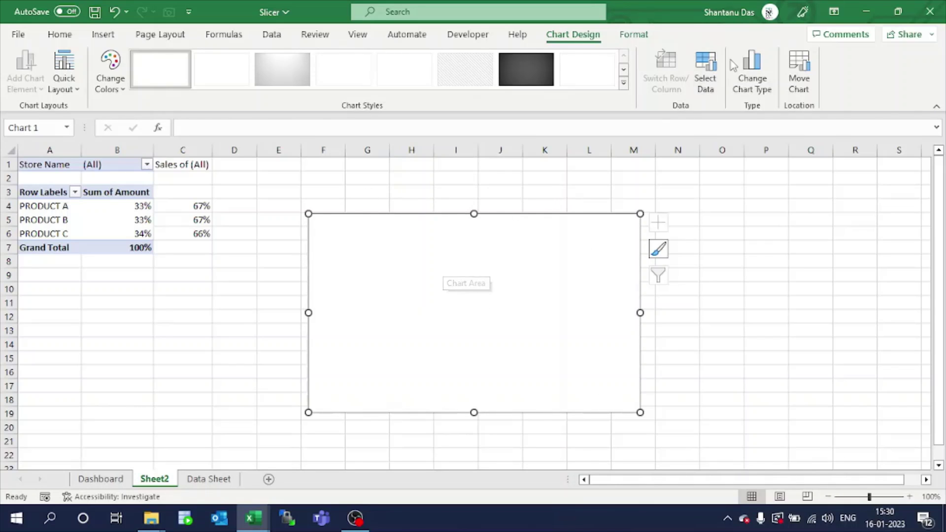
# Add an unnamed series of twenty comma-separated values of 1 to the empty doughnut chart
pyautogui.click(705, 69)
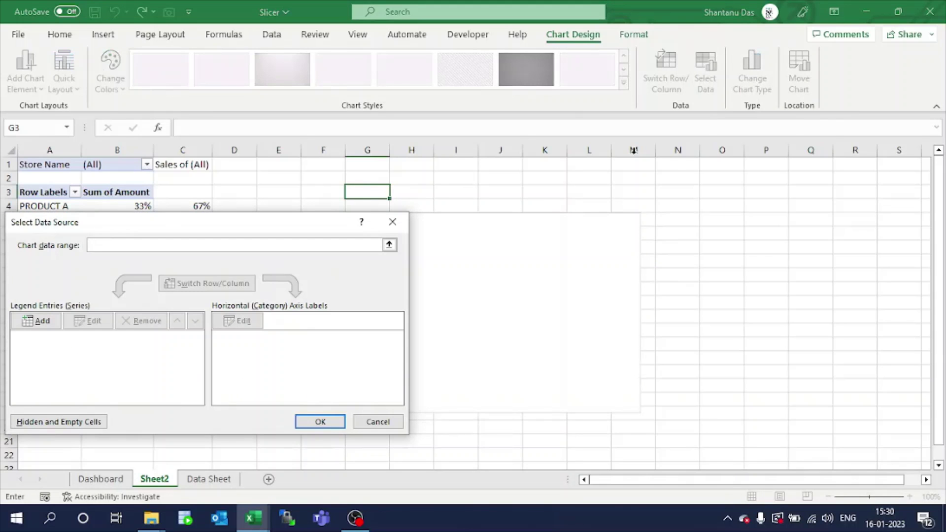
pyautogui.click(36, 321)
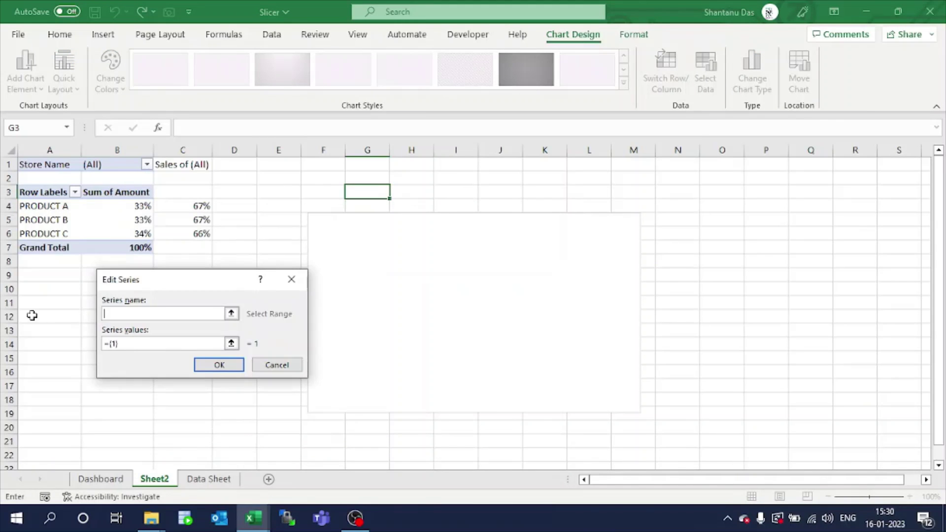
pyautogui.click(133, 344)
pyautogui.press('BackSpace')
pyautogui.press('BackSpace')
pyautogui.press('BackSpace')
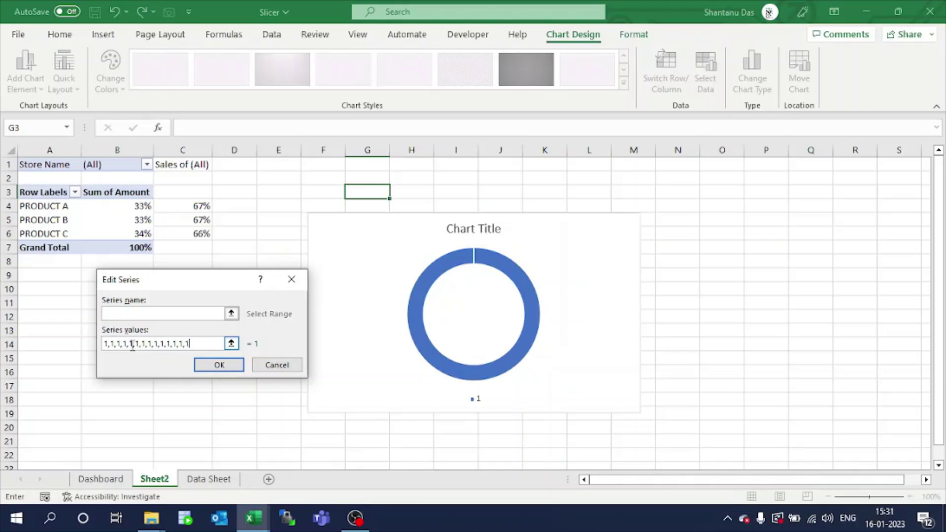
pyautogui.write(',1')
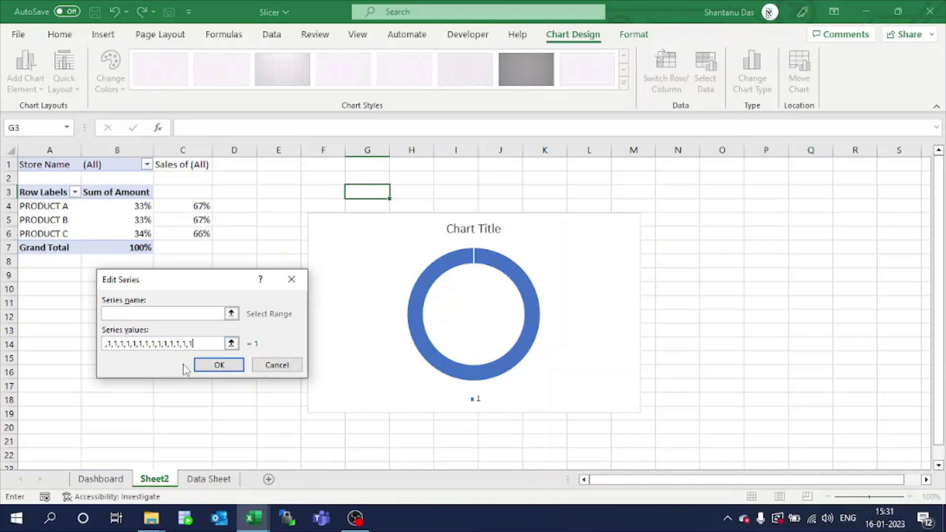
pyautogui.click(210, 365)
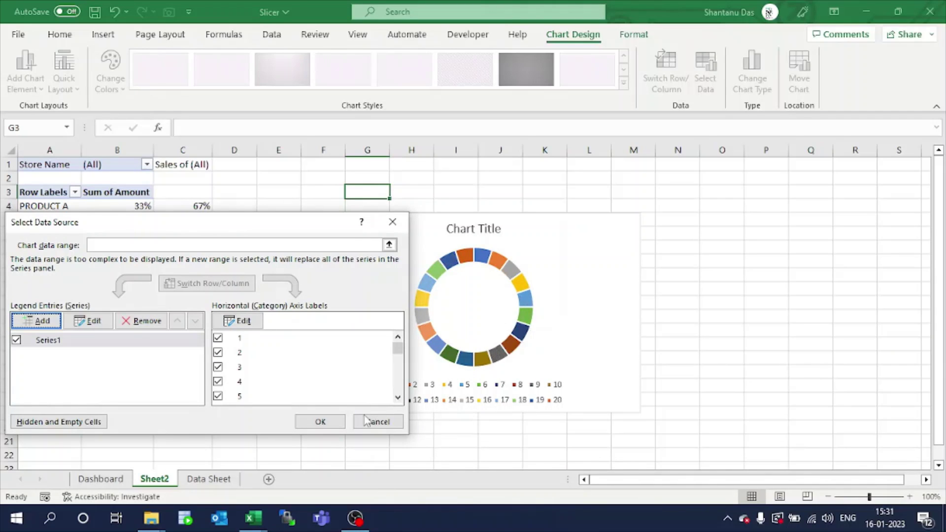
pyautogui.click(338, 426)
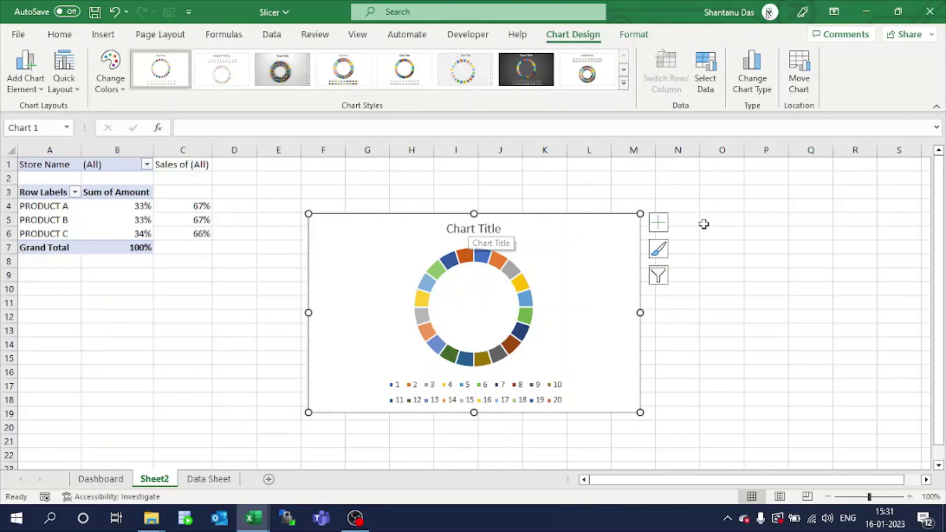
# Remove the chart title and the legend from the doughnut chart
pyautogui.click(660, 222)
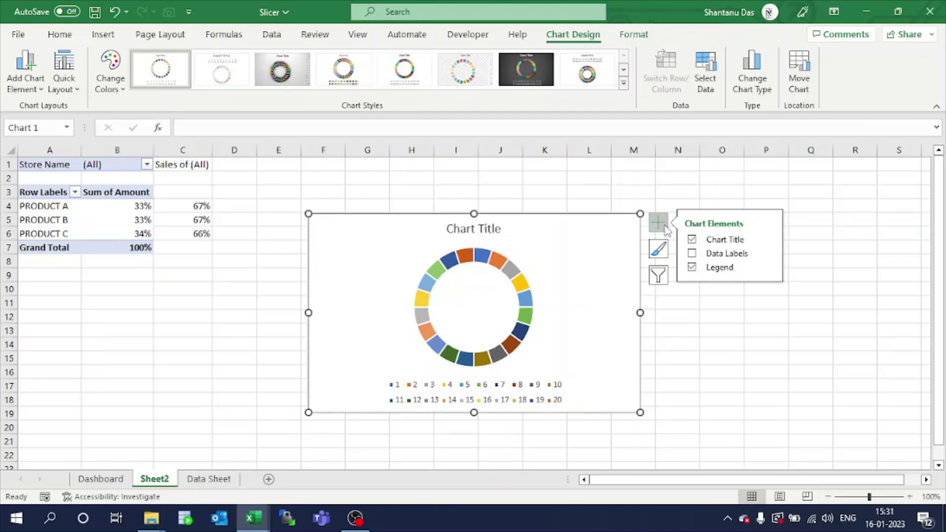
pyautogui.click(692, 240)
pyautogui.click(692, 267)
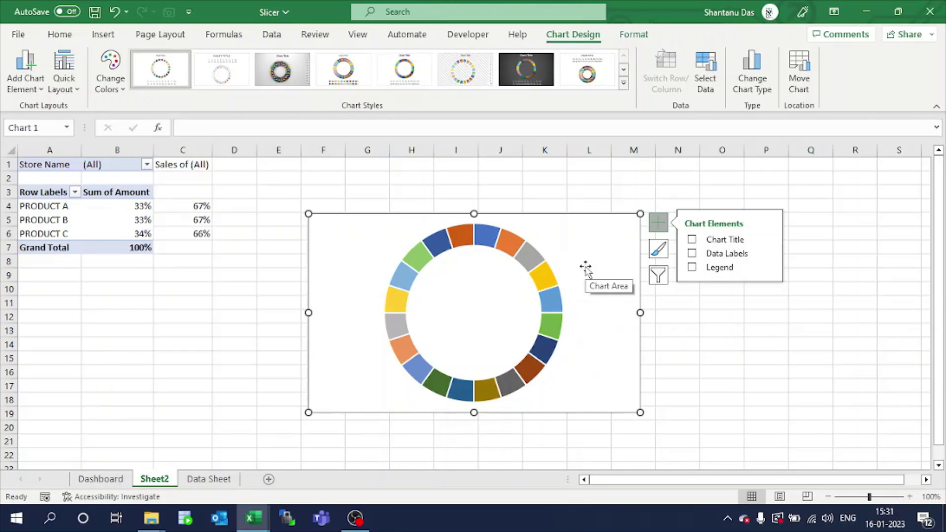
# Set the segmented series' doughnut hole size to 65% and close the series formatting options
pyautogui.click(534, 266)
pyautogui.rightClick(535, 267)
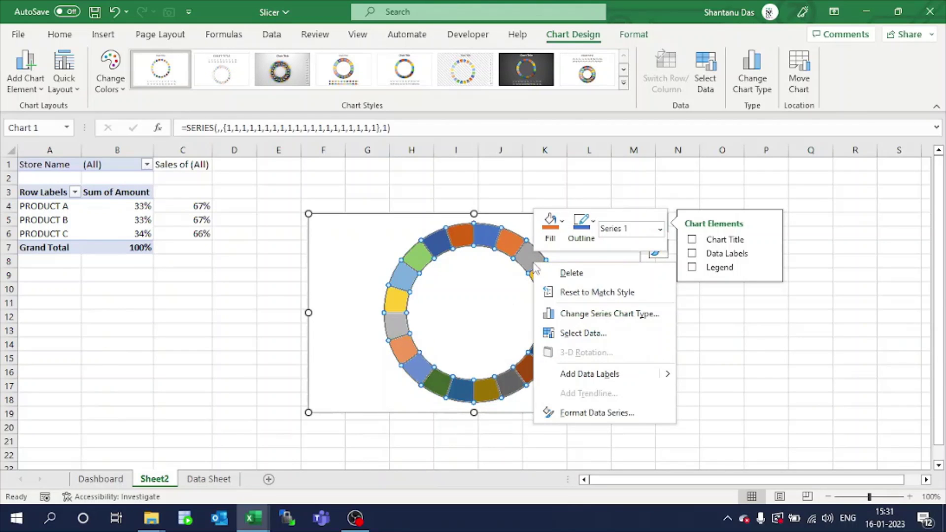
pyautogui.click(579, 415)
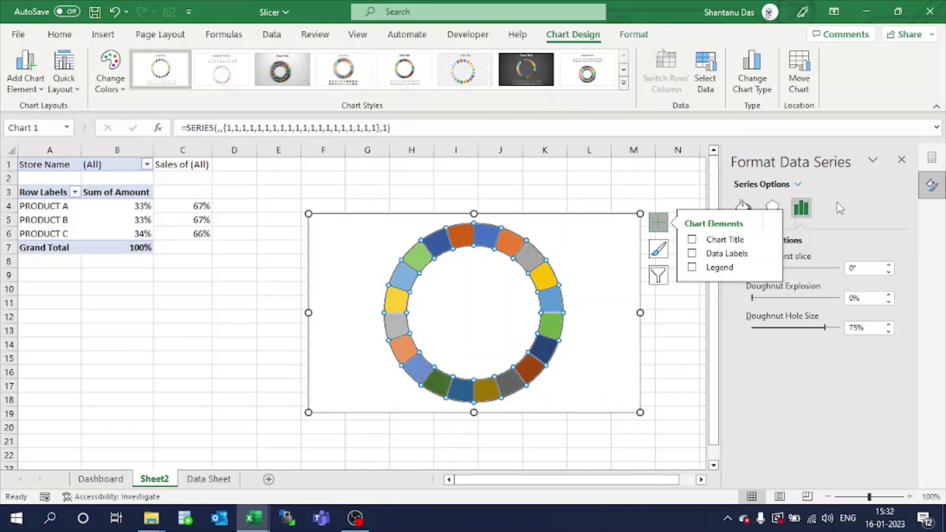
pyautogui.click(664, 225)
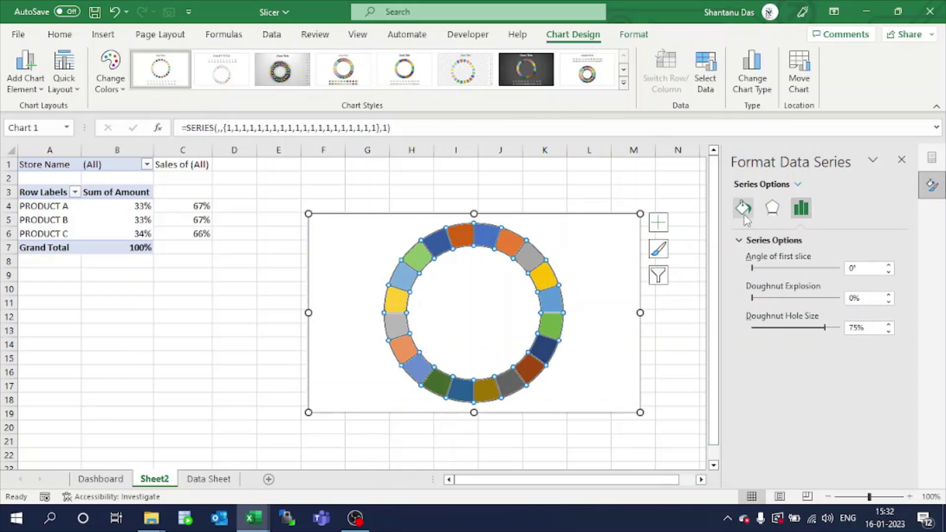
pyautogui.click(888, 324)
pyautogui.click(888, 324)
pyautogui.click(889, 324)
pyautogui.click(889, 324)
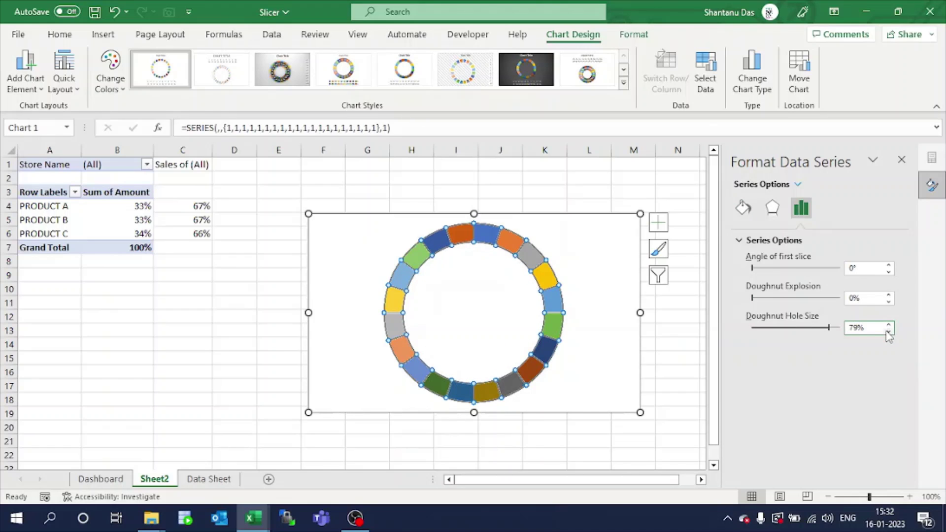
pyautogui.click(889, 331)
pyautogui.click(889, 331)
pyautogui.click(888, 331)
pyautogui.click(888, 331)
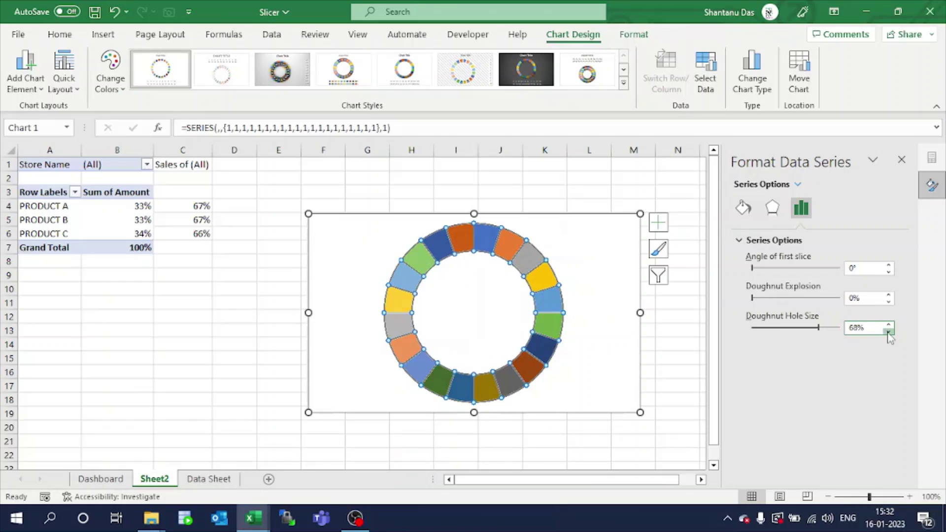
pyautogui.click(888, 331)
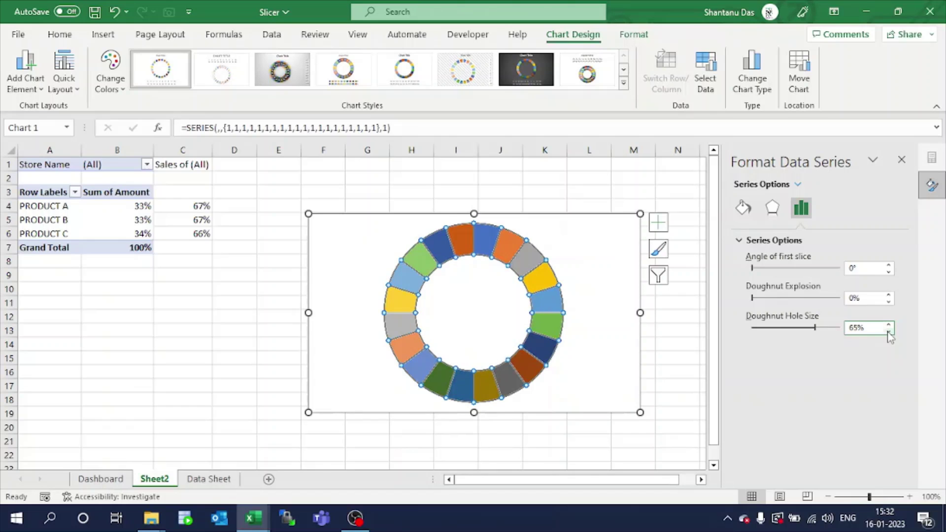
pyautogui.click(680, 341)
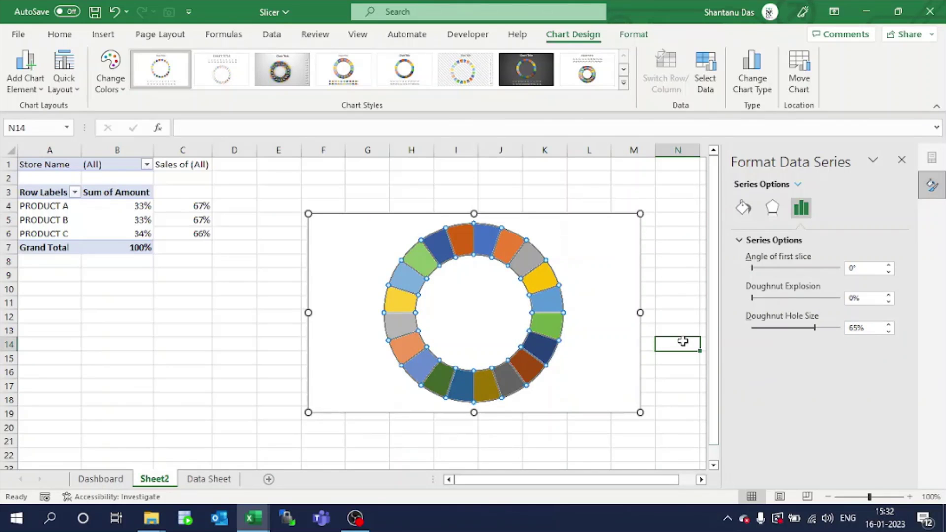
pyautogui.click(901, 159)
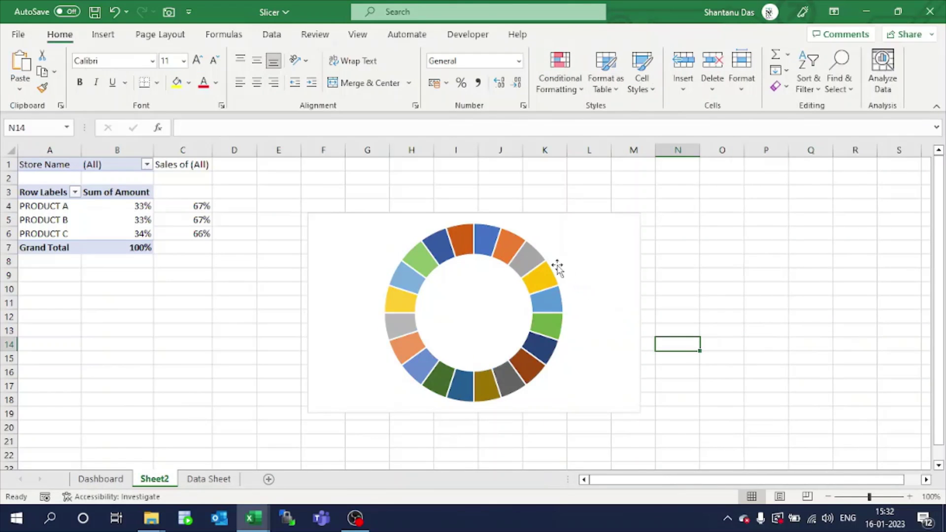
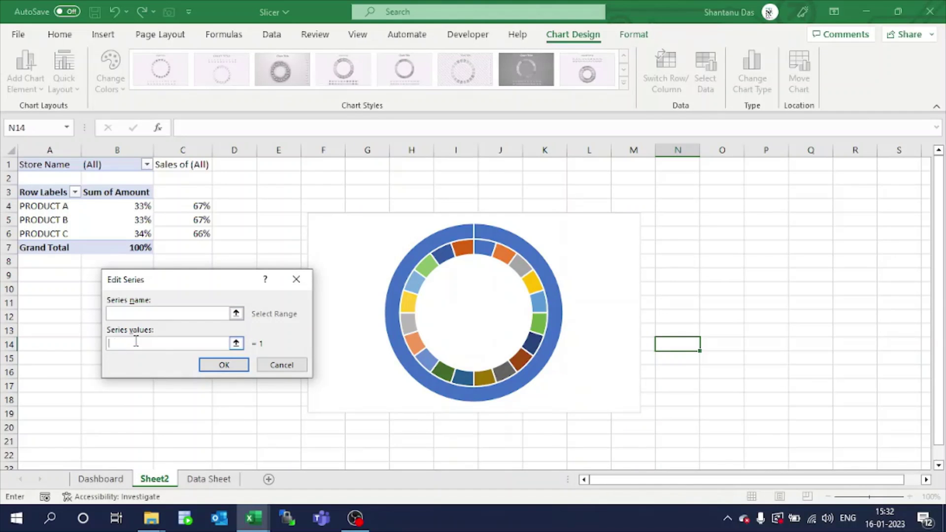
# Add a second series to the doughnut chart using Product A's values in B4:C4
pyautogui.moveTo(131, 207); pyautogui.dragTo(162, 209)
pyautogui.click(224, 364)
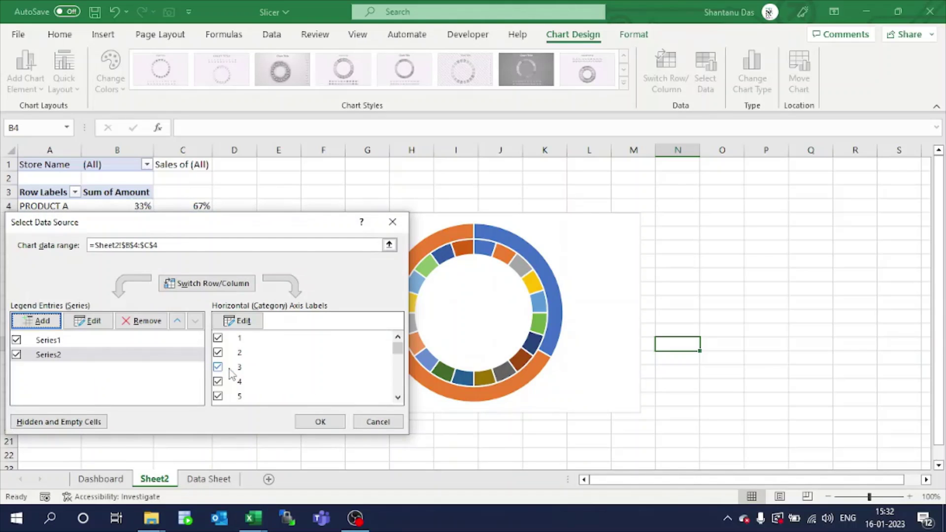
pyautogui.click(318, 421)
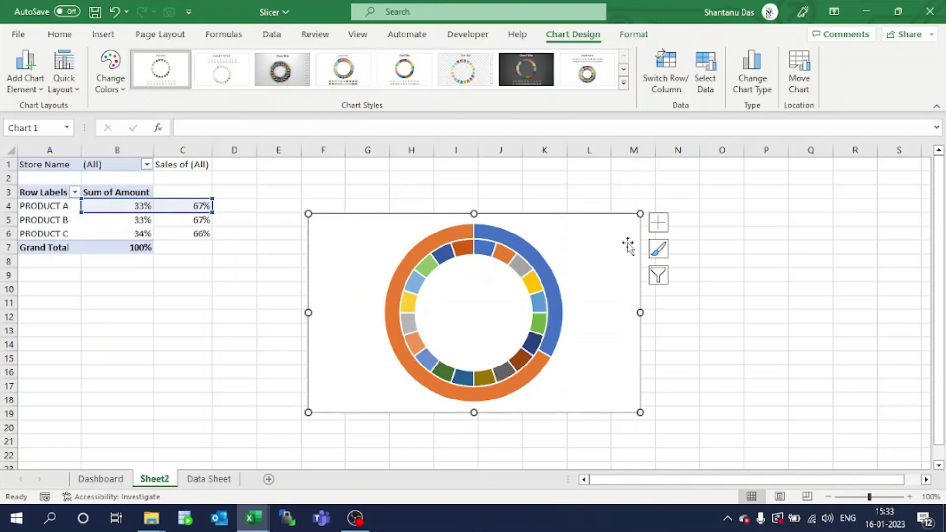
# Review the finished doughnut charts on the Dashboard sheet, then return to Sheet2
pyautogui.click(746, 284)
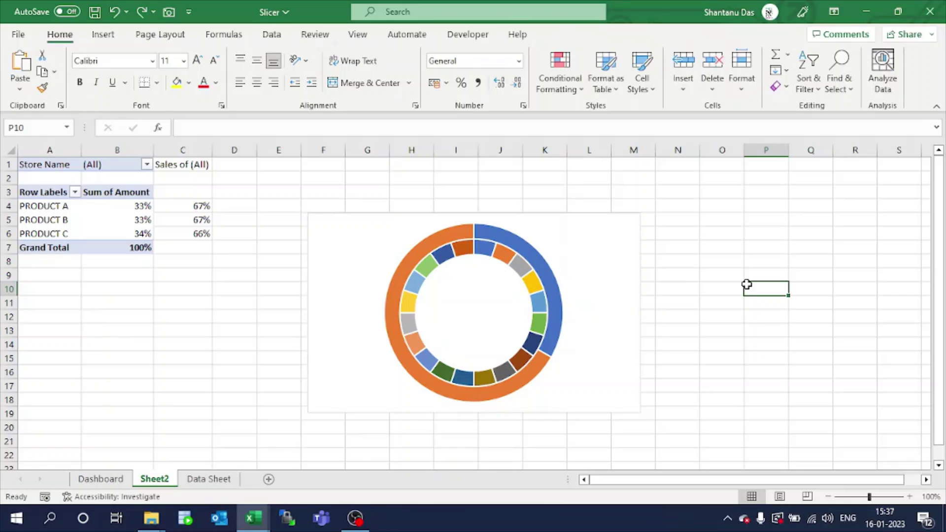
pyautogui.click(100, 478)
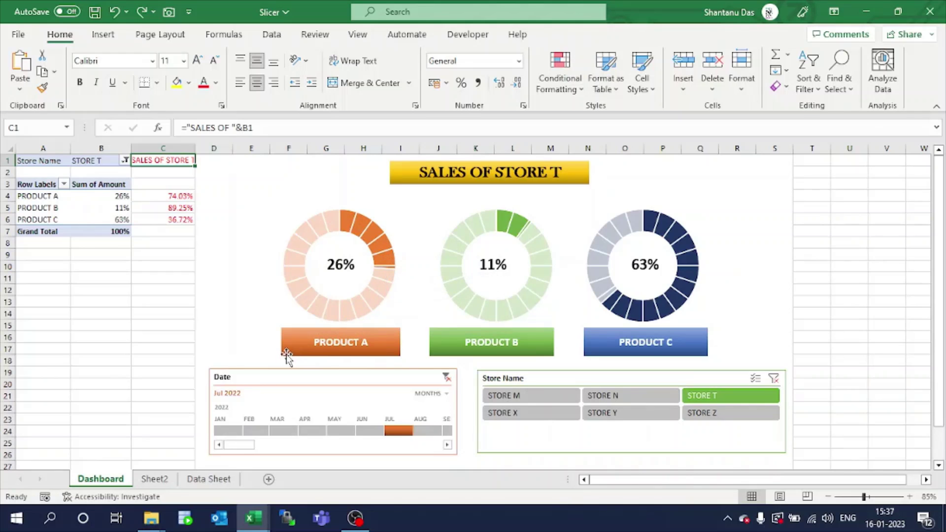
pyautogui.click(154, 478)
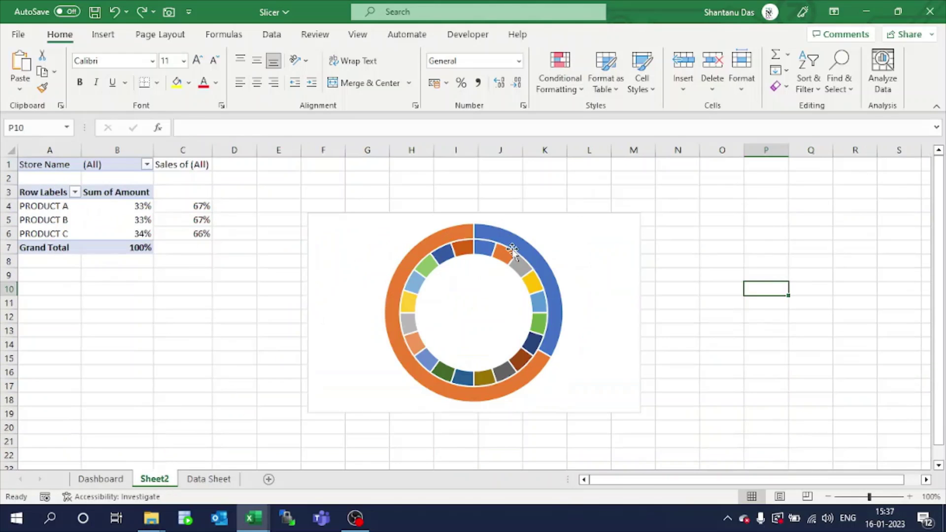
# Give the inner twenty-segment series a solid dark green fill and close the series formatting options
pyautogui.click(518, 266)
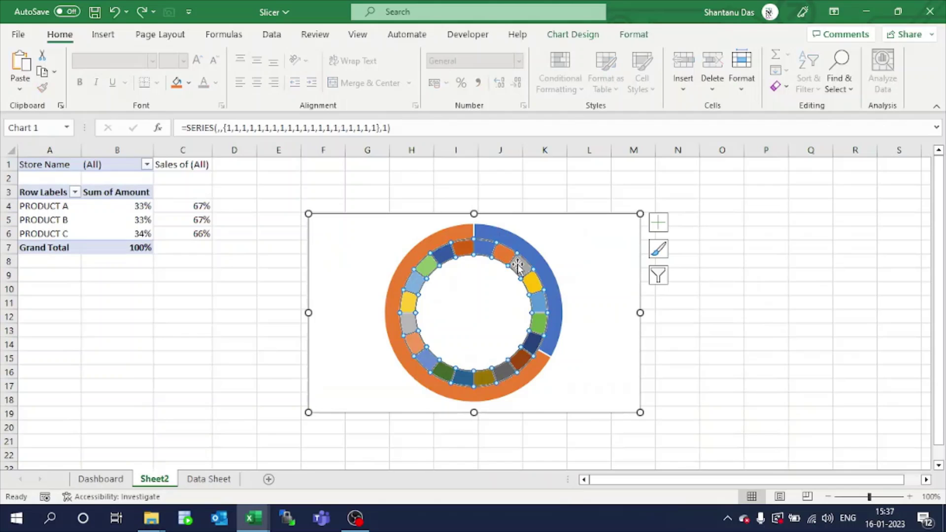
pyautogui.rightClick(518, 266)
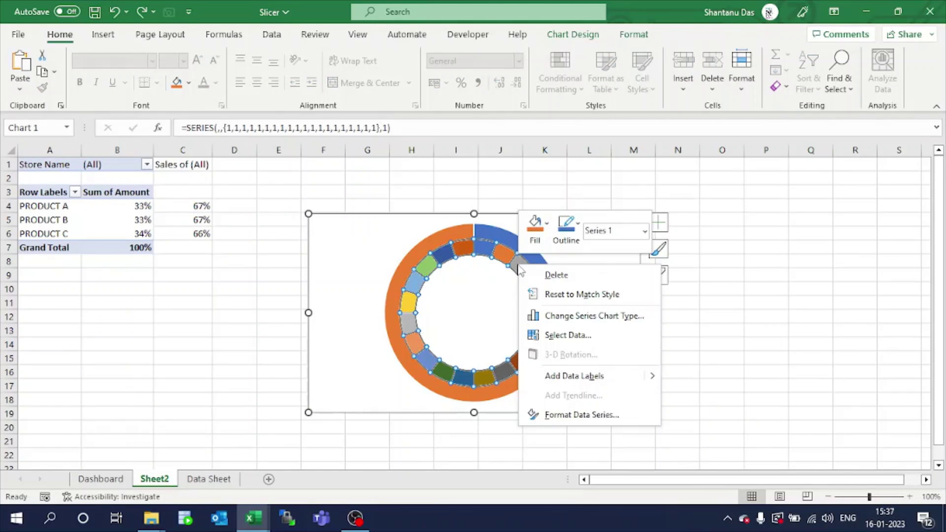
pyautogui.click(583, 414)
pyautogui.click(743, 209)
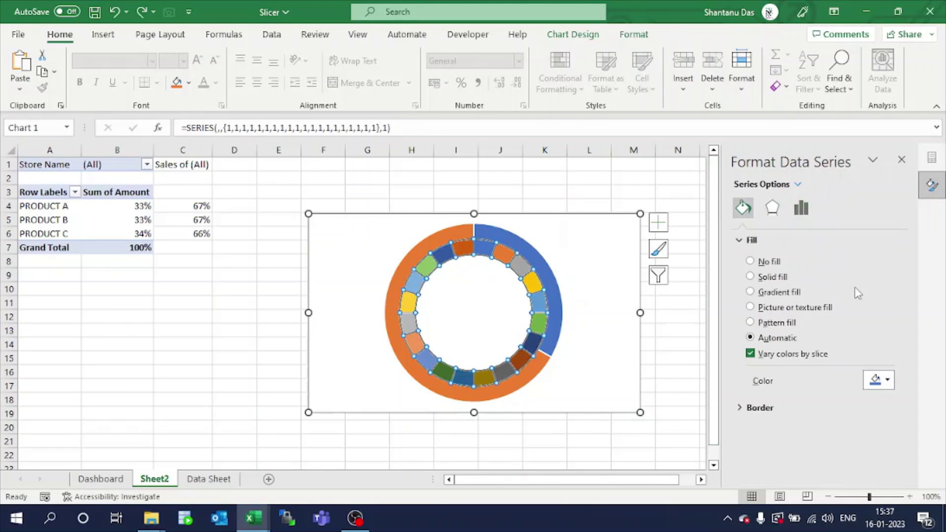
pyautogui.click(777, 279)
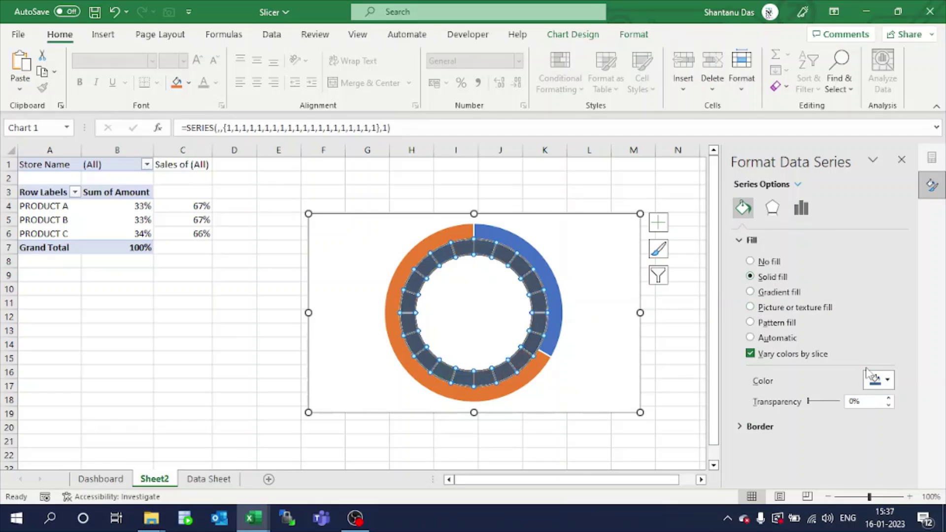
pyautogui.click(886, 379)
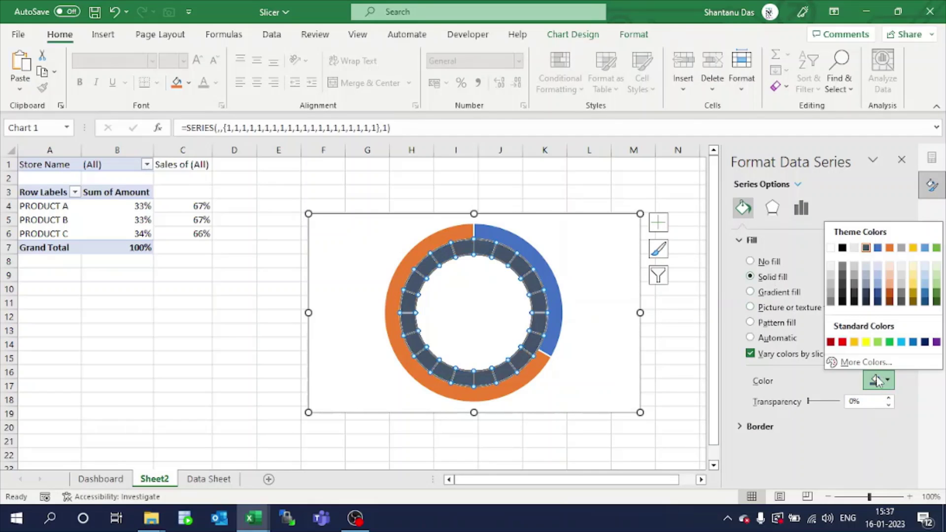
pyautogui.click(936, 295)
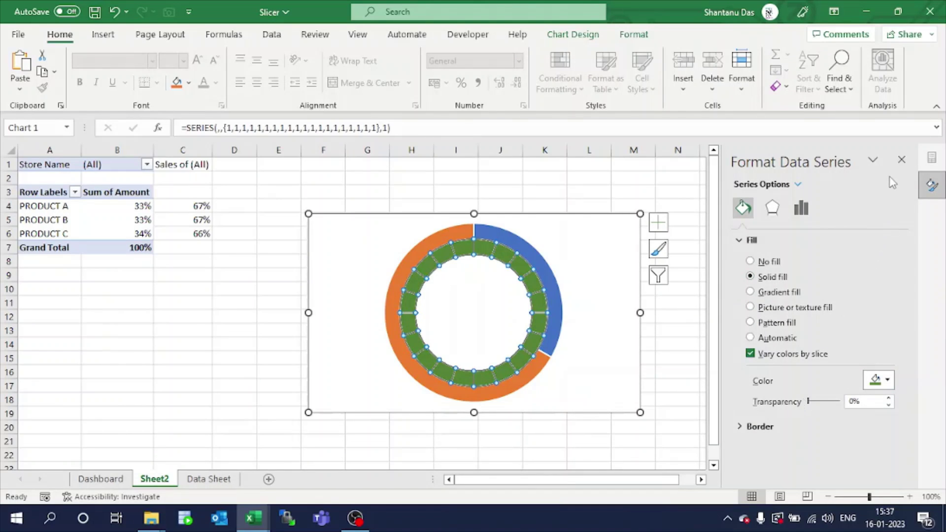
pyautogui.click(901, 160)
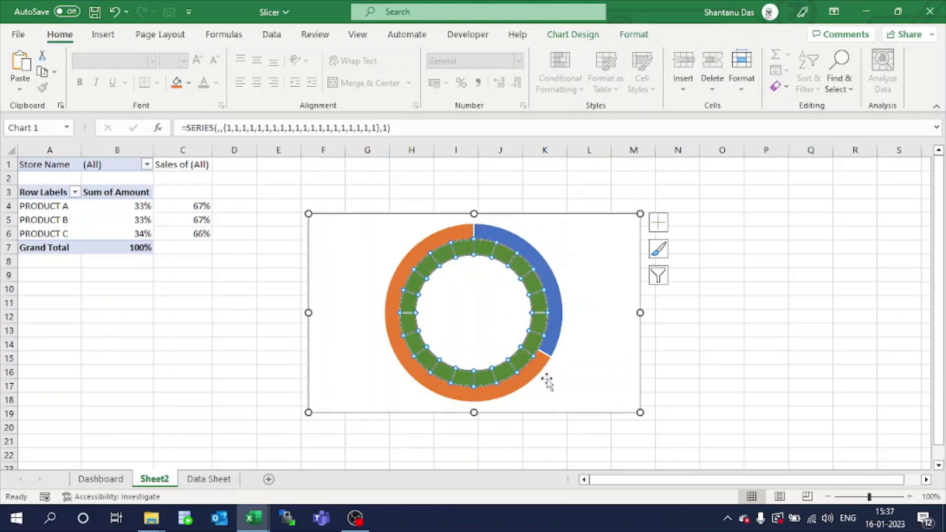
# Move the outer Product A series, Series2, to the secondary axis of the doughnut combo chart
pyautogui.click(541, 259)
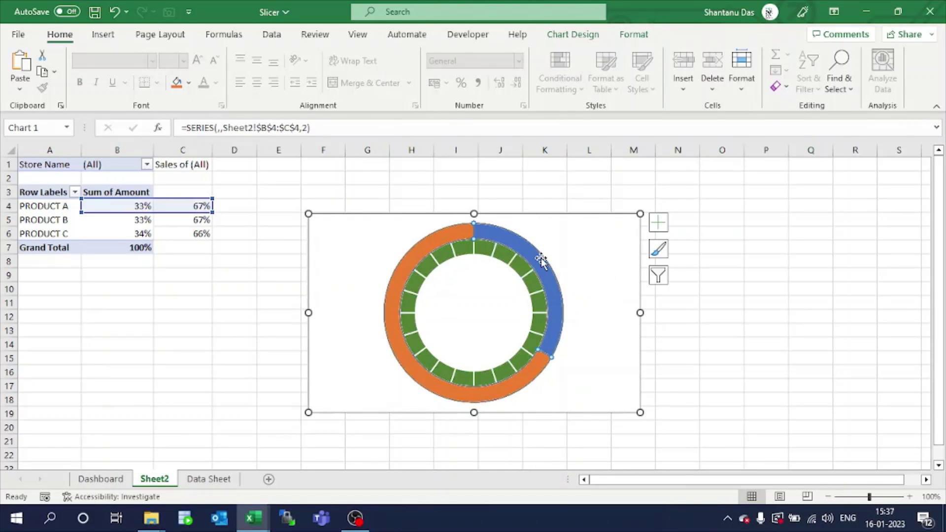
pyautogui.rightClick(542, 260)
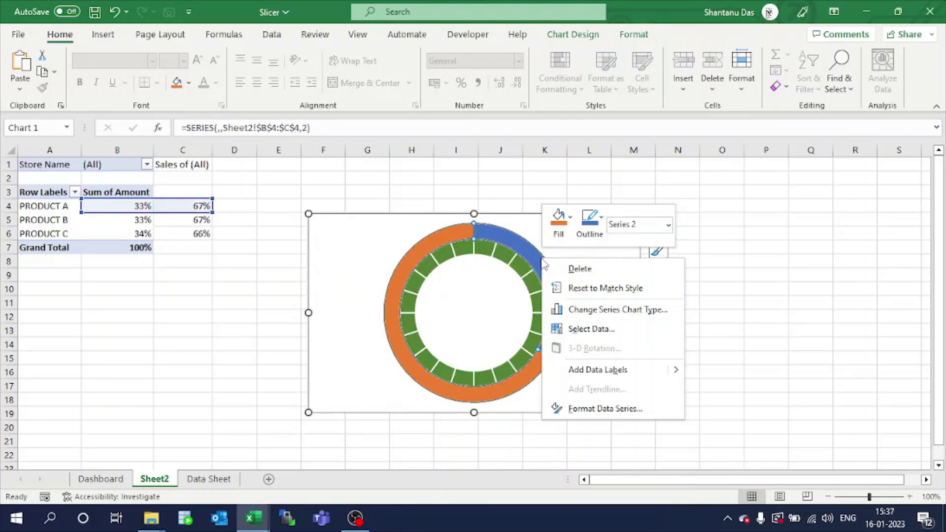
pyautogui.click(599, 314)
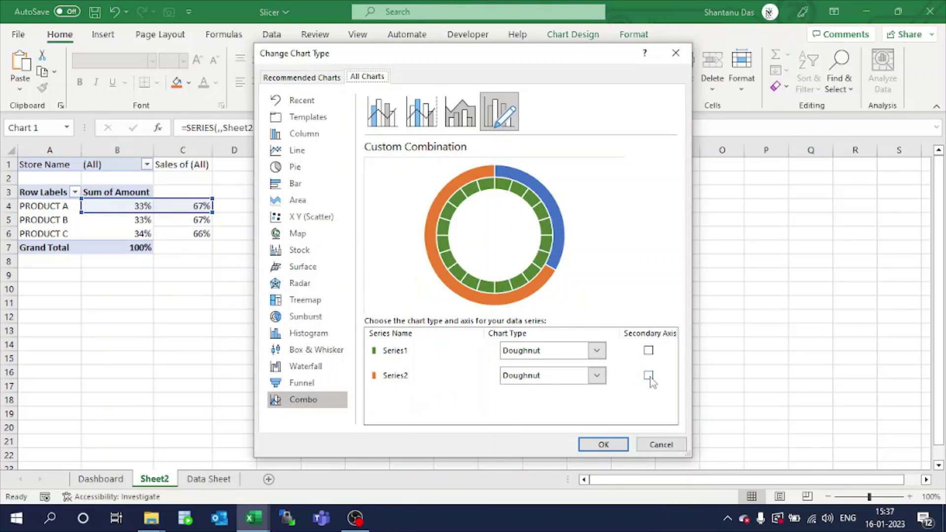
pyautogui.click(648, 376)
pyautogui.click(611, 445)
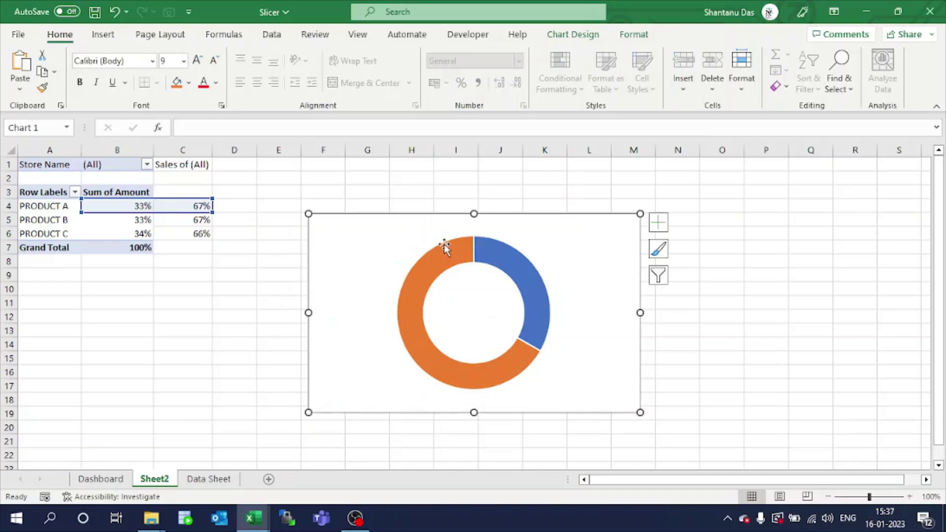
pyautogui.click(511, 265)
pyautogui.rightClick(512, 264)
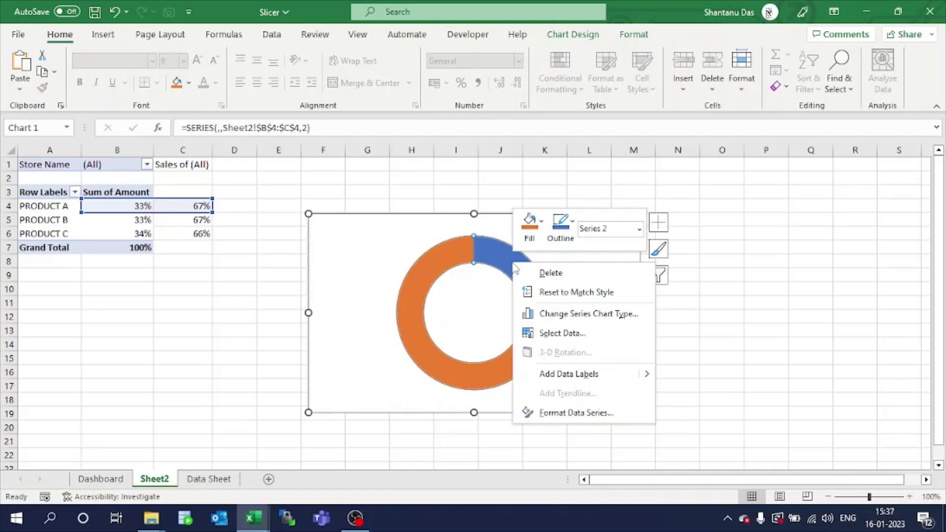
pyautogui.click(502, 263)
pyautogui.click(502, 264)
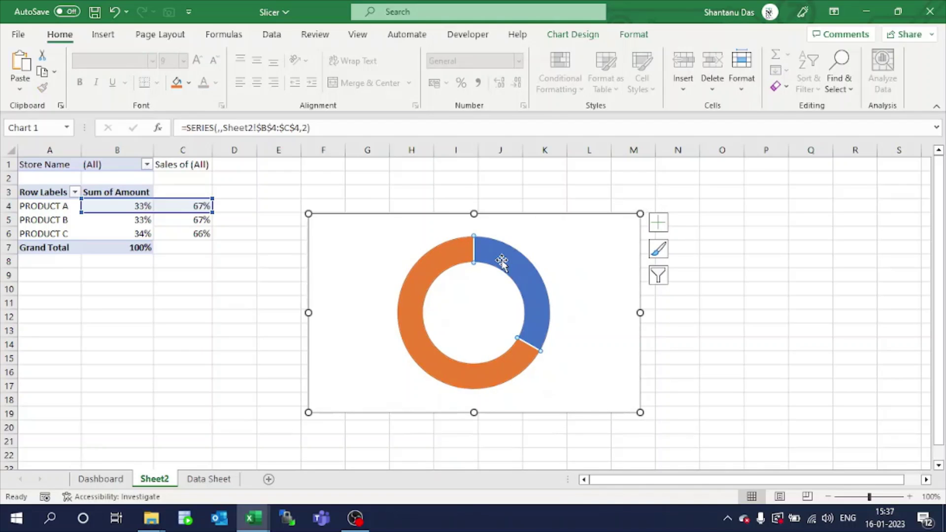
pyautogui.rightClick(503, 265)
pyautogui.press('Escape')
pyautogui.click(593, 179)
# Set only the blue Product A slice to no fill and close the data point formatting options
pyautogui.click(512, 267)
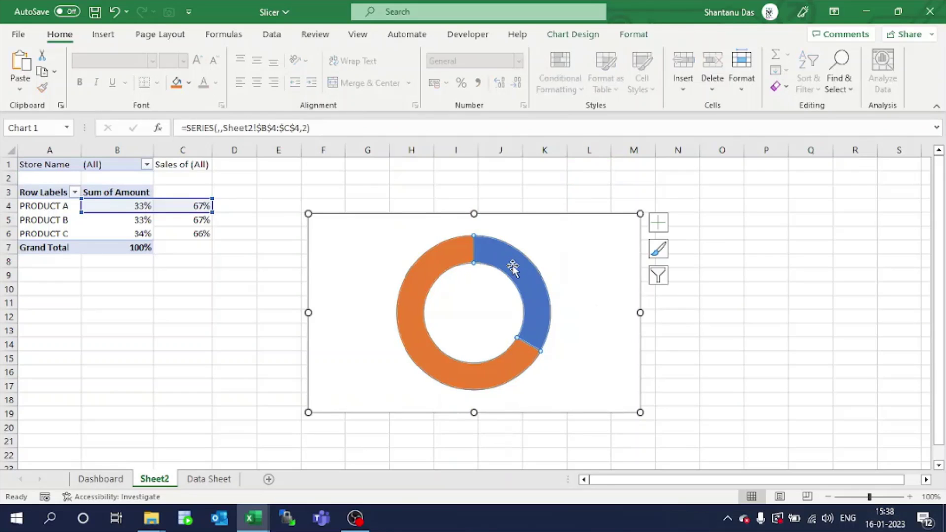
pyautogui.click(513, 266)
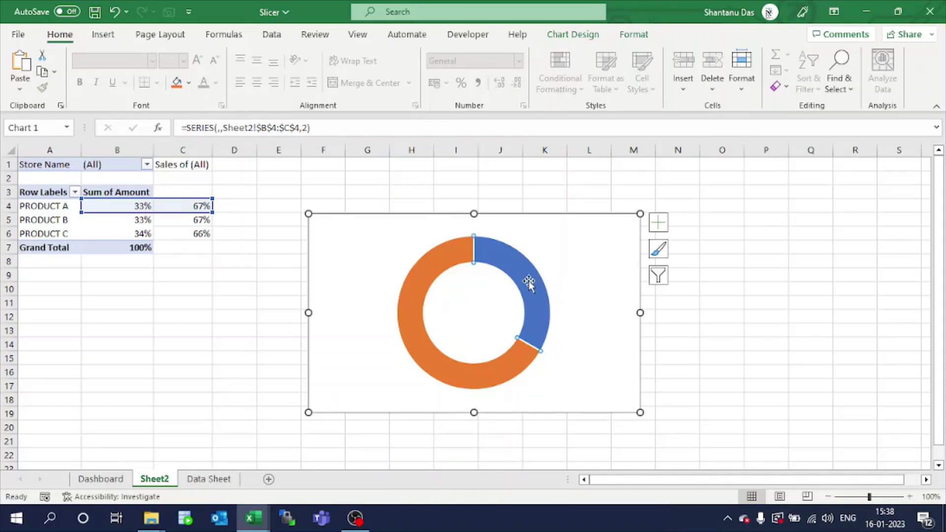
pyautogui.rightClick(536, 289)
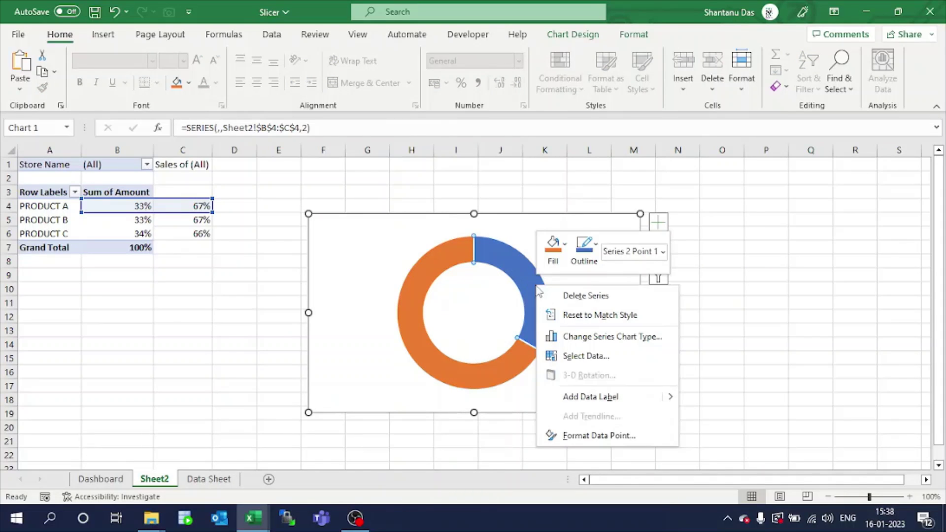
pyautogui.click(566, 432)
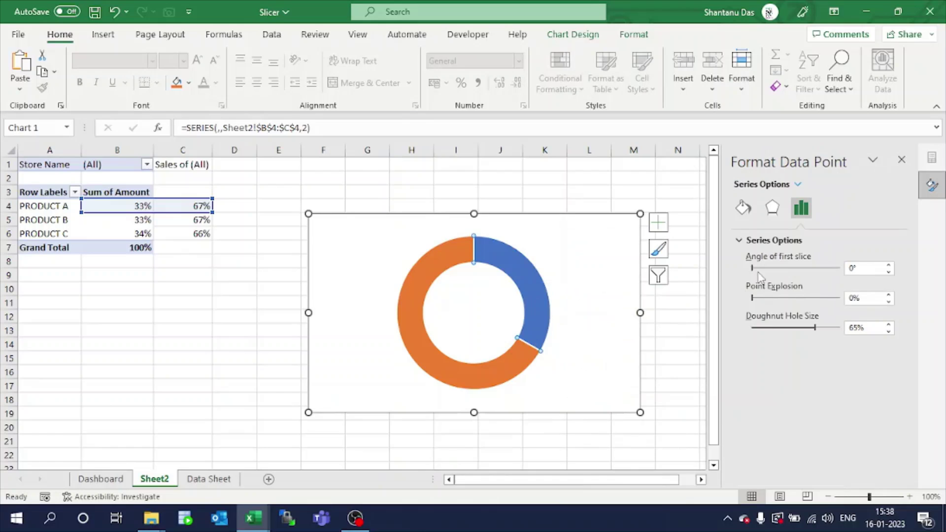
pyautogui.click(743, 208)
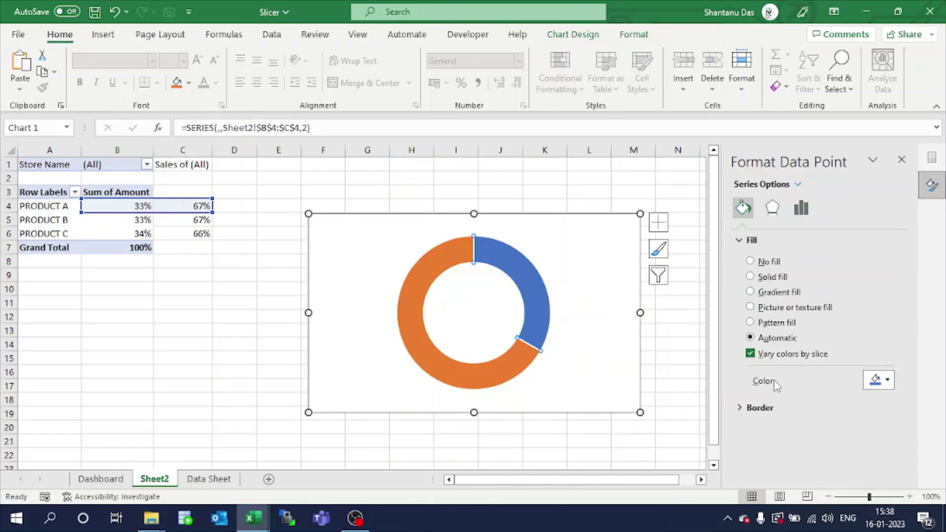
pyautogui.click(750, 261)
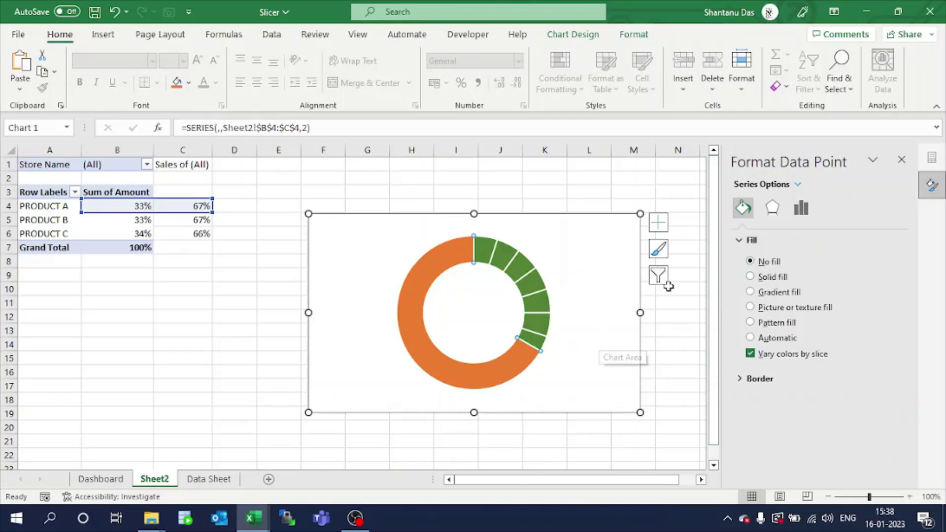
pyautogui.click(901, 160)
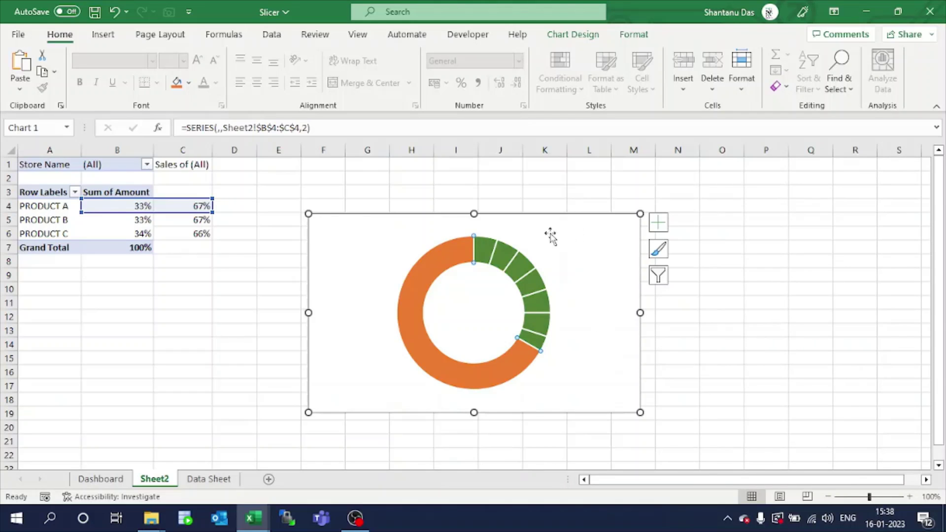
# Give the orange remainder slice a solid fill in the lightest gray shade of the white theme color
pyautogui.rightClick(445, 262)
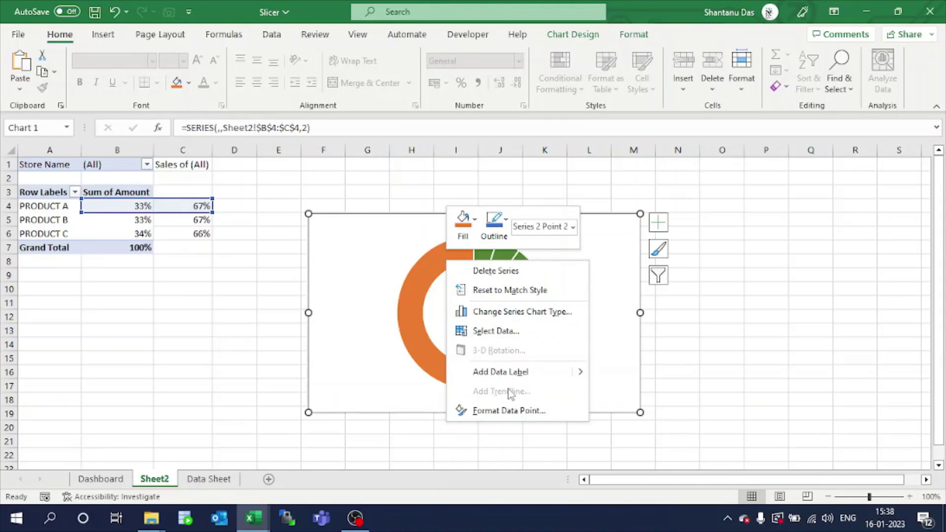
pyautogui.click(512, 414)
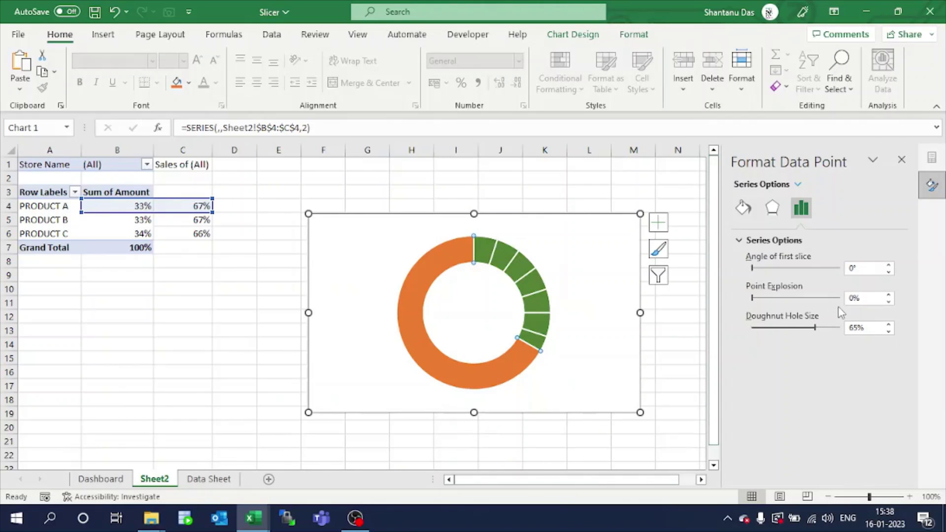
pyautogui.click(743, 207)
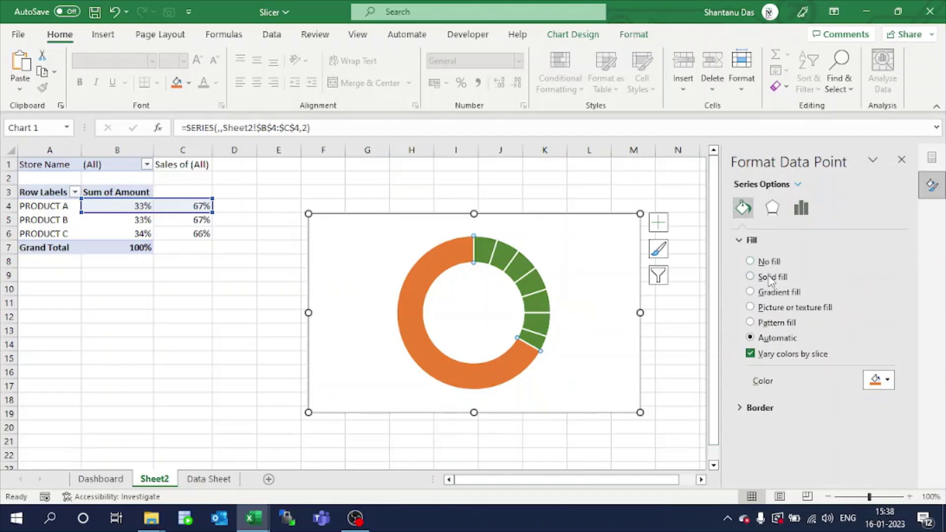
pyautogui.click(769, 278)
pyautogui.click(879, 380)
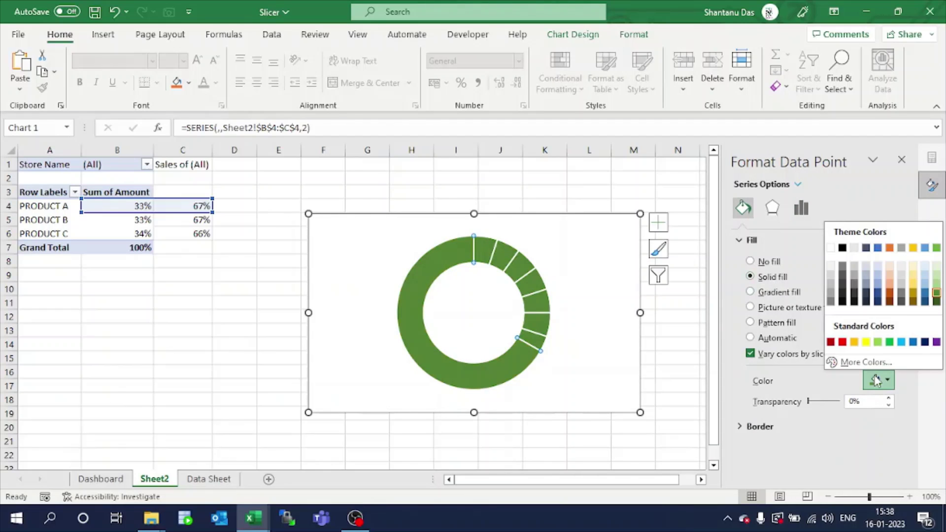
pyautogui.click(831, 268)
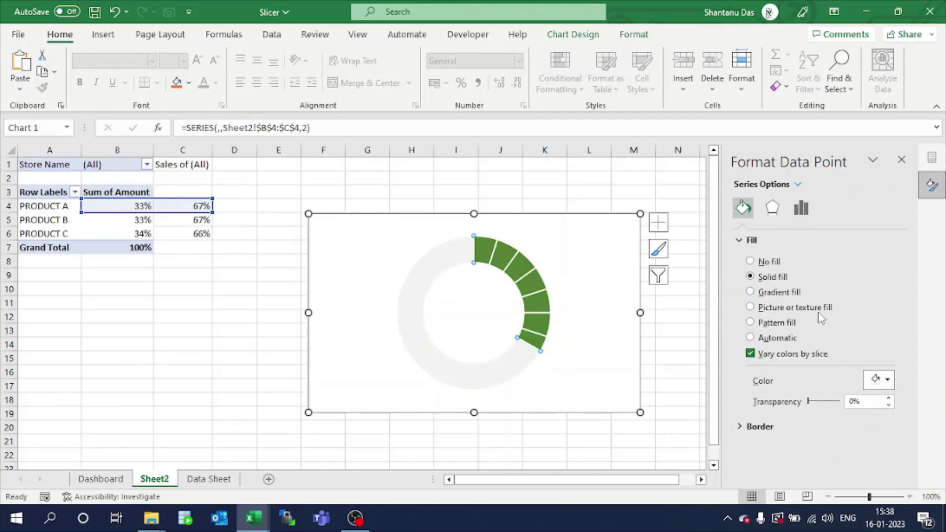
# Set the remainder slice's fill transparency to 30% and close the formatting options
pyautogui.click(857, 402)
pyautogui.write('30')
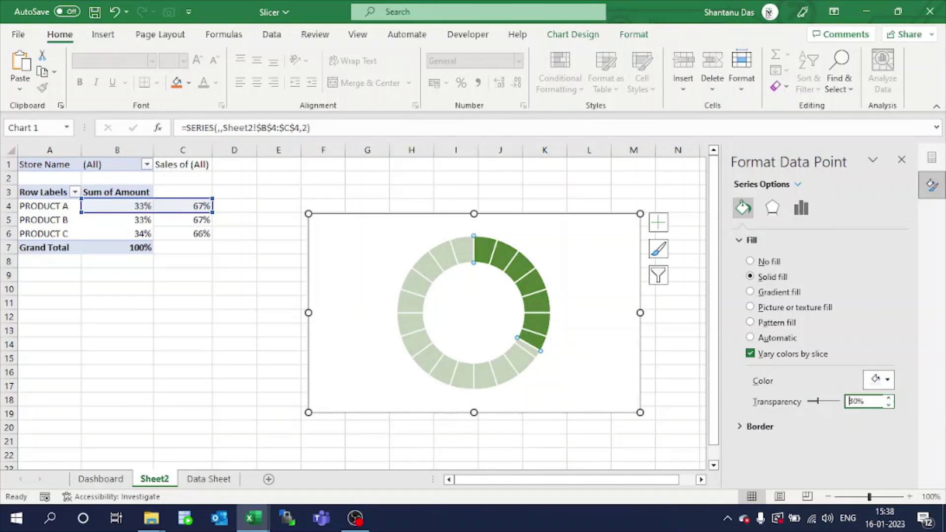
pyautogui.click(684, 361)
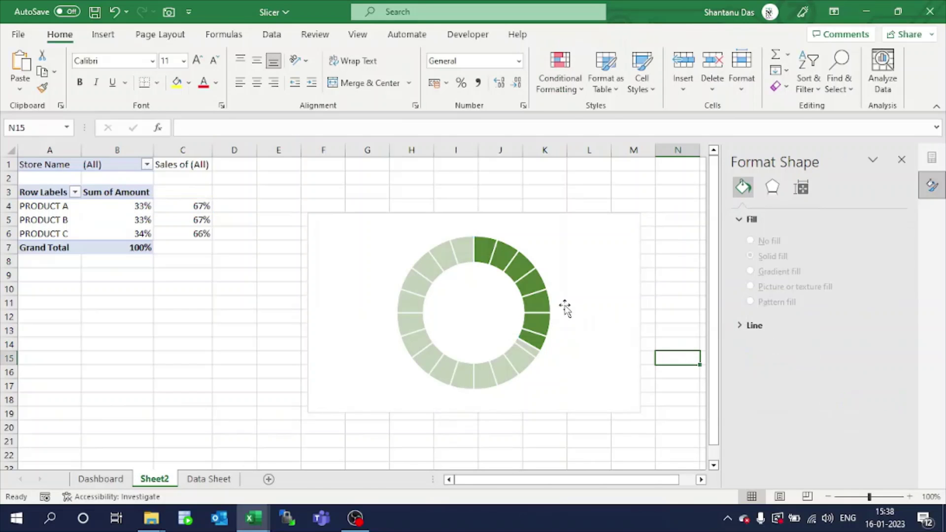
pyautogui.click(901, 159)
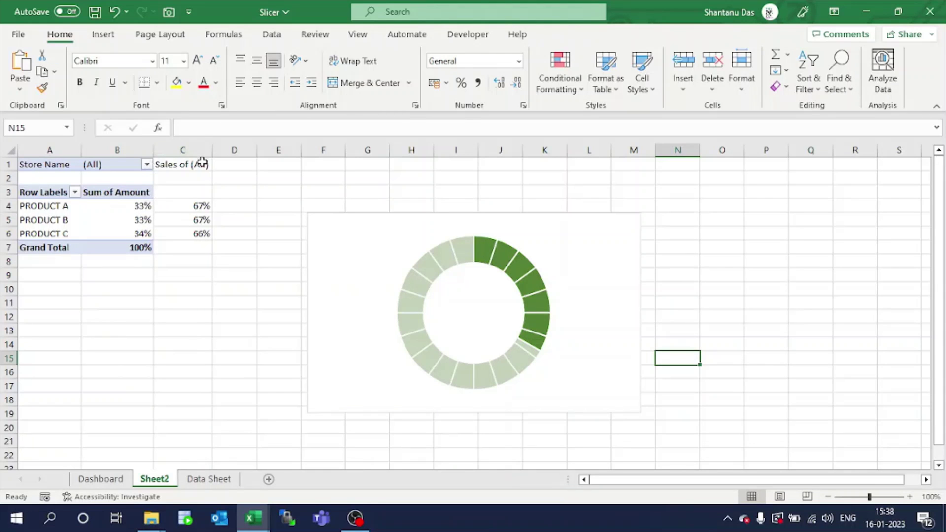
# Filter the pivot table's Store Name field to STORE T
pyautogui.click(147, 165)
pyautogui.click(43, 238)
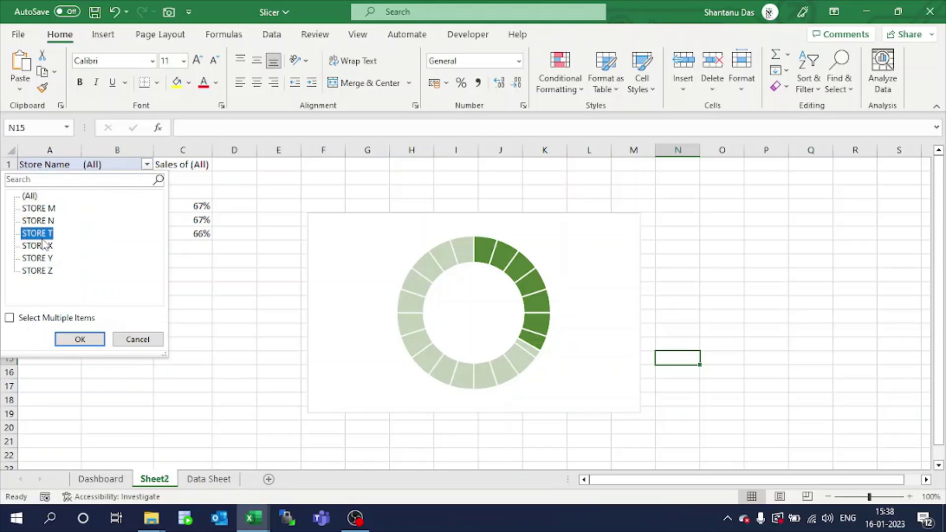
pyautogui.click(74, 339)
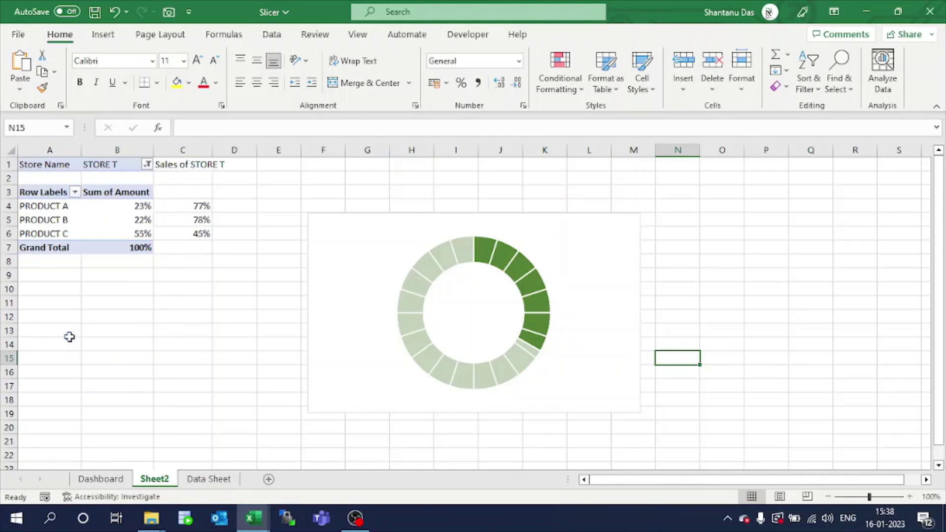
# Reset the pivot table's Store Name filter to (All)
pyautogui.click(147, 166)
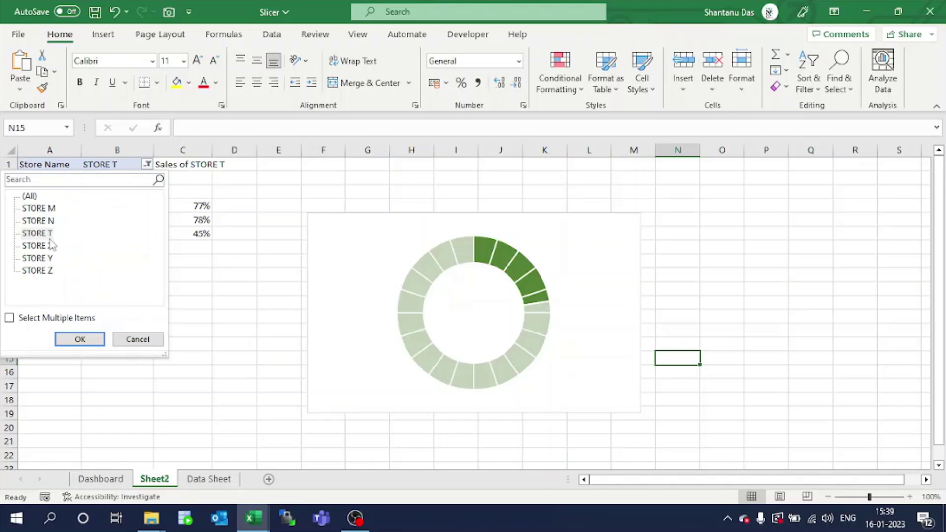
pyautogui.click(19, 322)
pyautogui.click(20, 321)
pyautogui.click(30, 196)
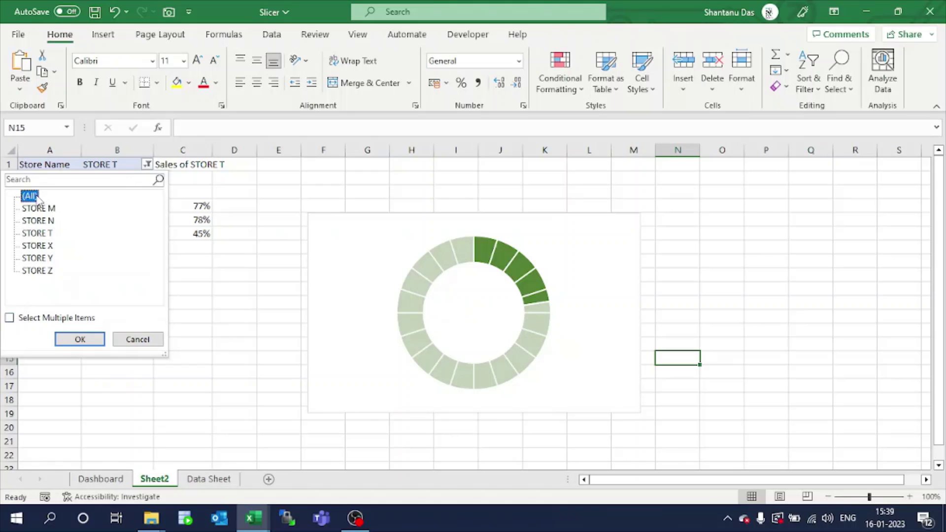
pyautogui.click(79, 339)
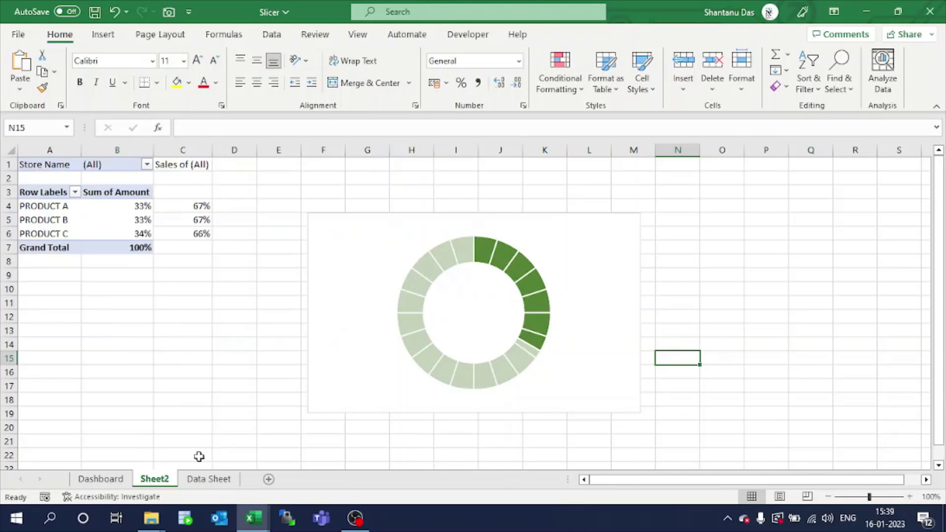
# Check the Dashboard sheet's finished charts and draw a text box about 3 by 2 cm below the pivot table on Sheet2
pyautogui.click(102, 480)
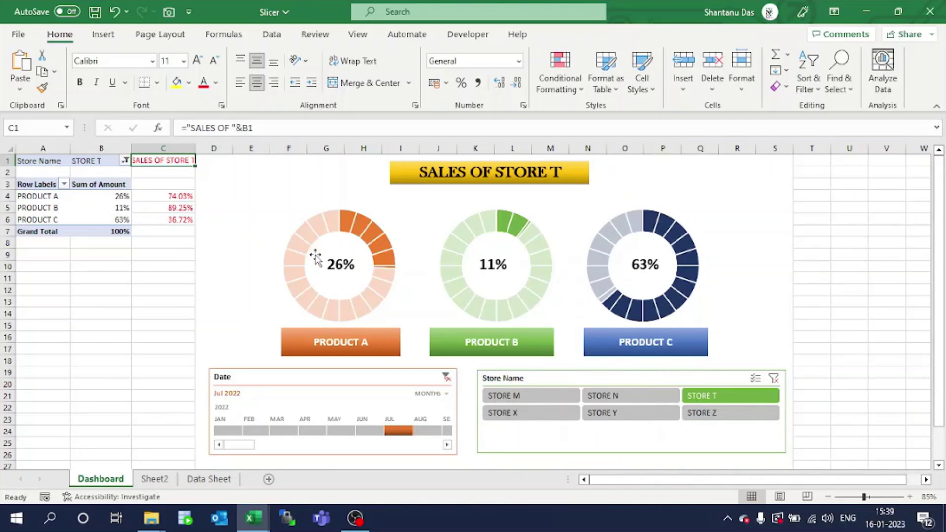
pyautogui.click(154, 478)
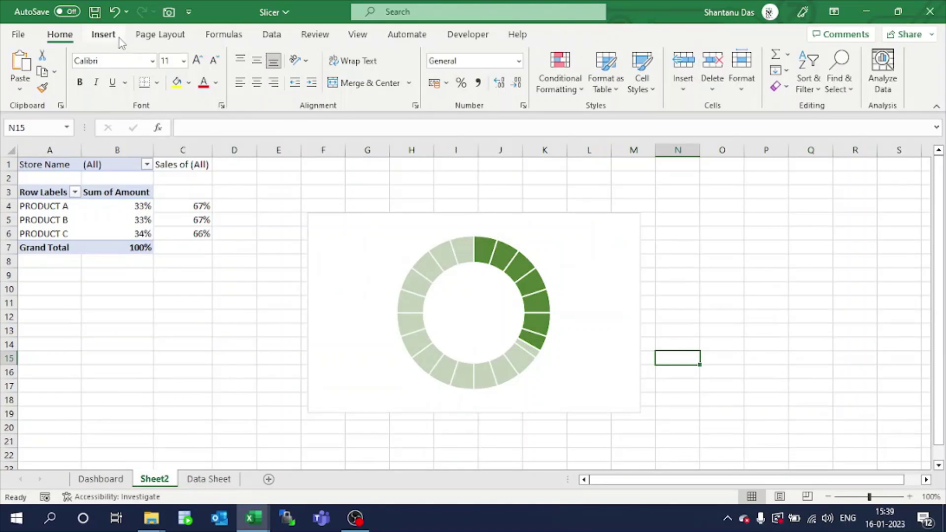
pyautogui.click(103, 35)
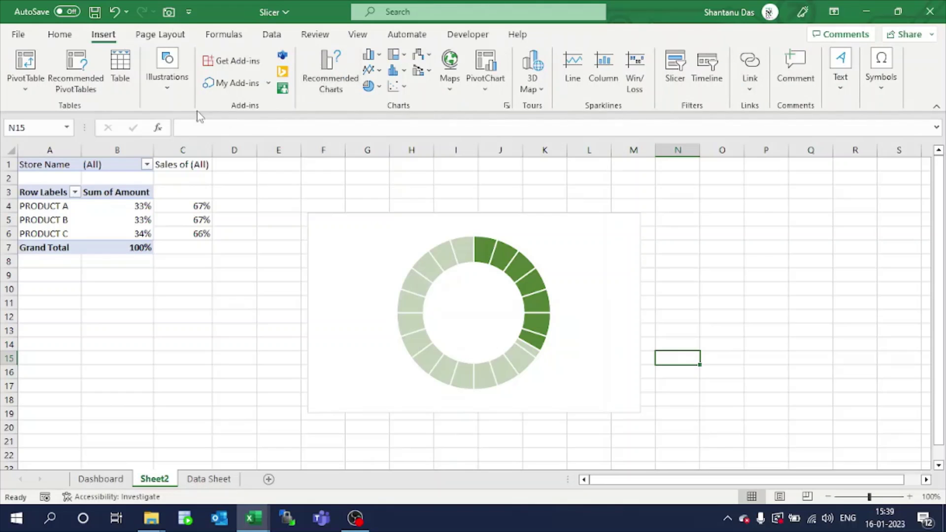
pyautogui.click(175, 94)
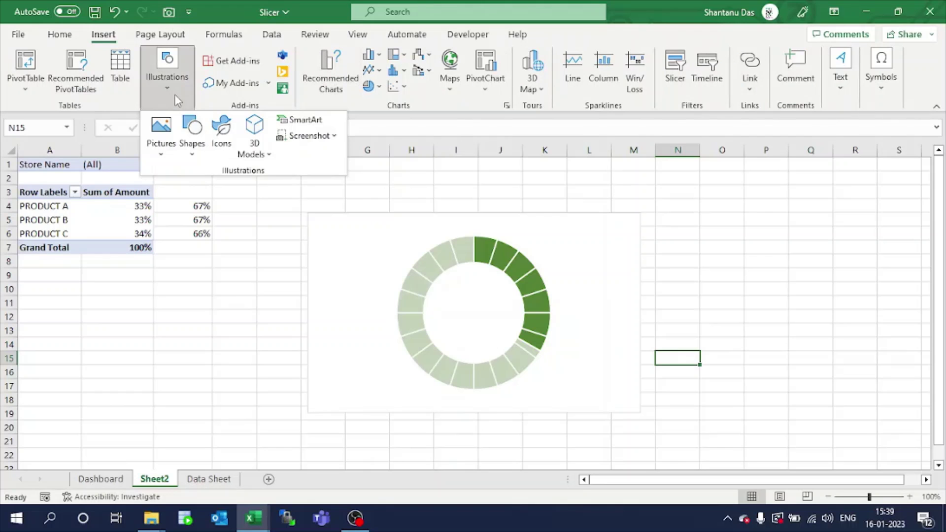
pyautogui.click(185, 147)
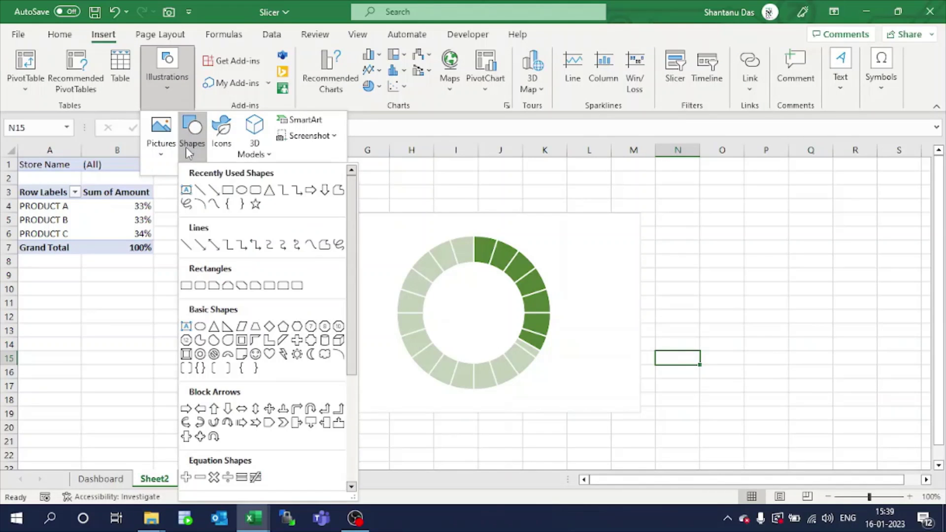
pyautogui.click(186, 190)
pyautogui.moveTo(148, 304); pyautogui.dragTo(228, 355)
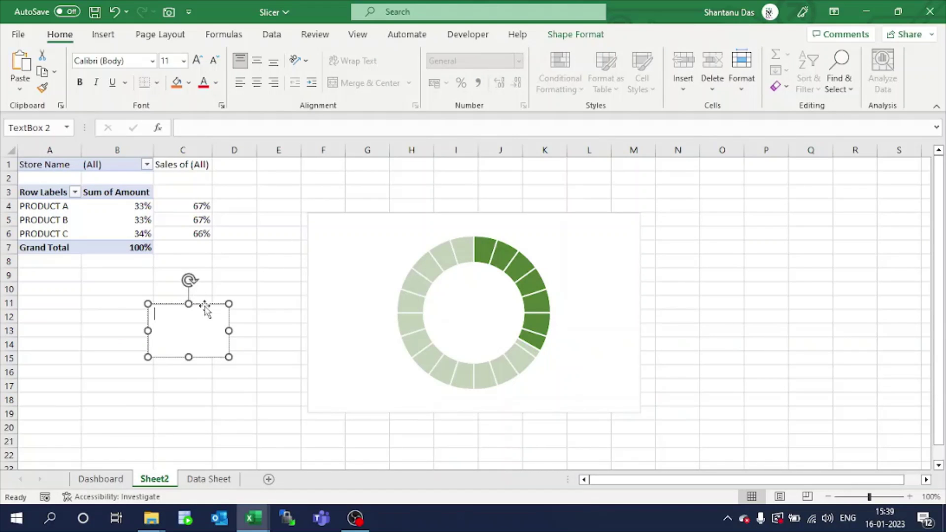
# Link the text box to cell B4 with the formula =B4 and center its text vertically and horizontally
pyautogui.click(204, 306)
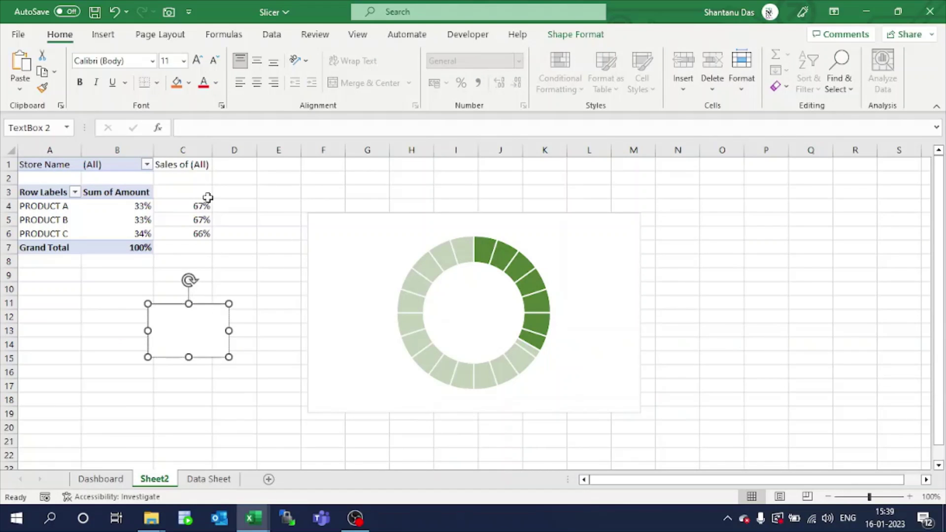
pyautogui.click(211, 127)
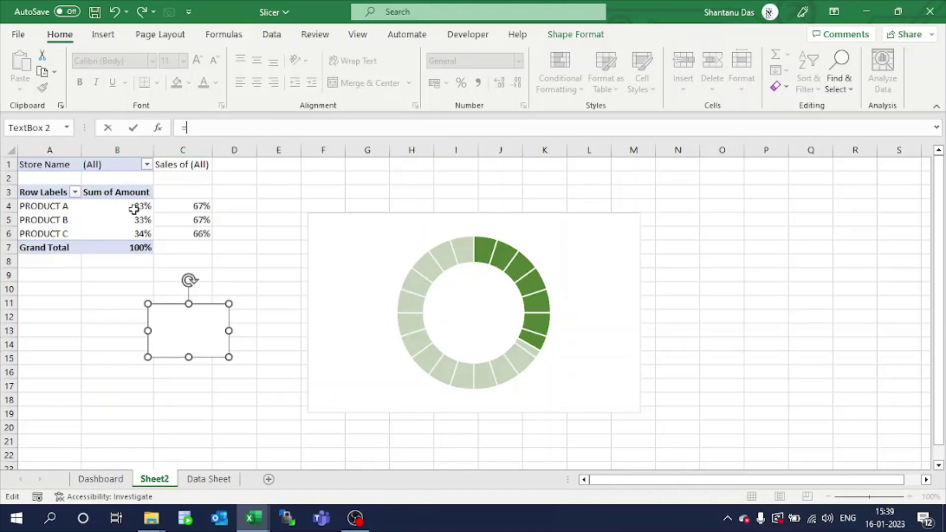
pyautogui.write('b4')
pyautogui.press('Return')
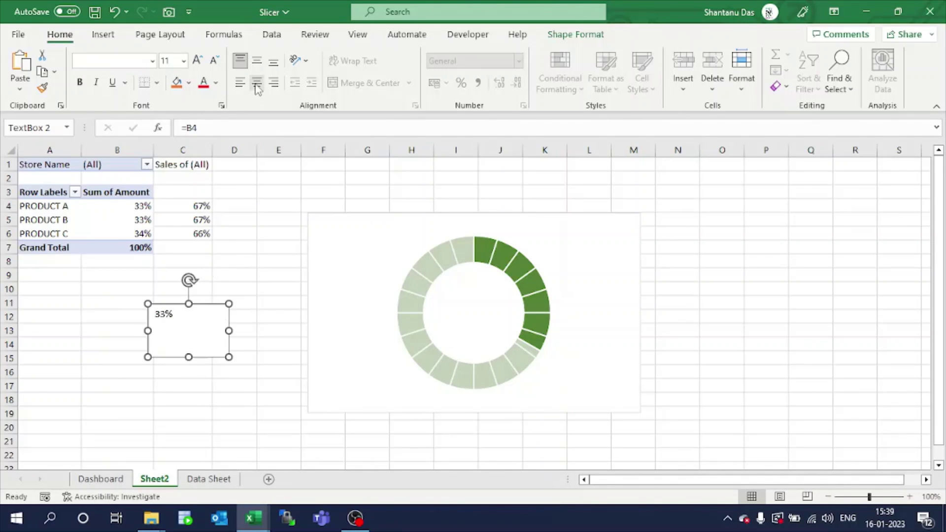
pyautogui.click(256, 63)
pyautogui.click(257, 82)
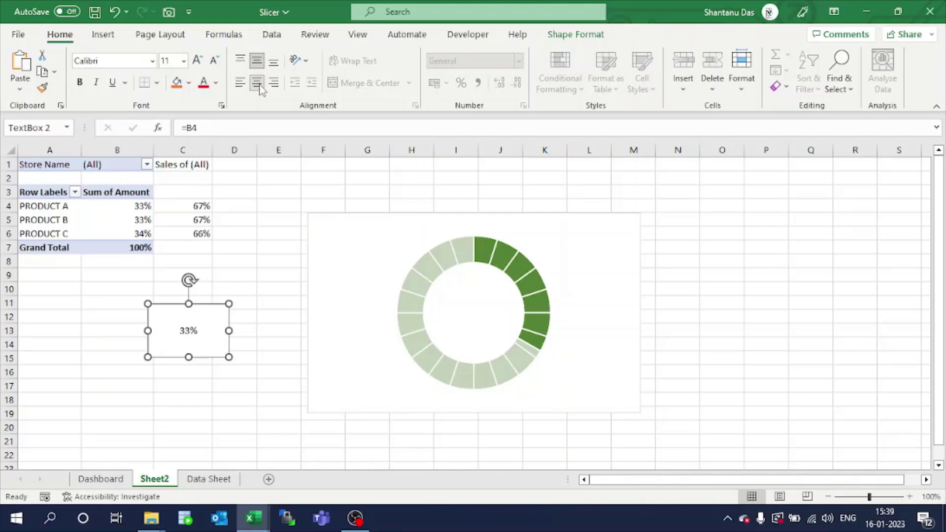
# Apply a green gradient theme shape style to the text box
pyautogui.click(562, 35)
pyautogui.click(525, 85)
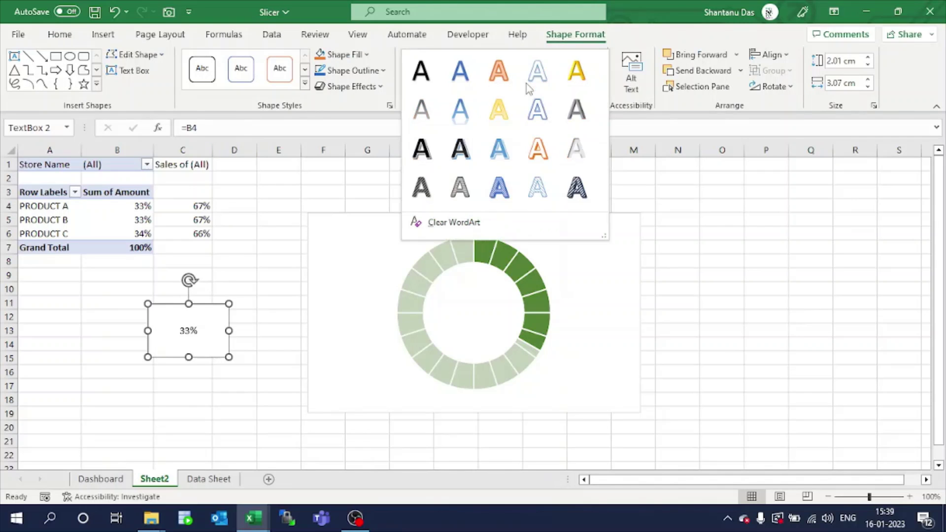
pyautogui.click(304, 86)
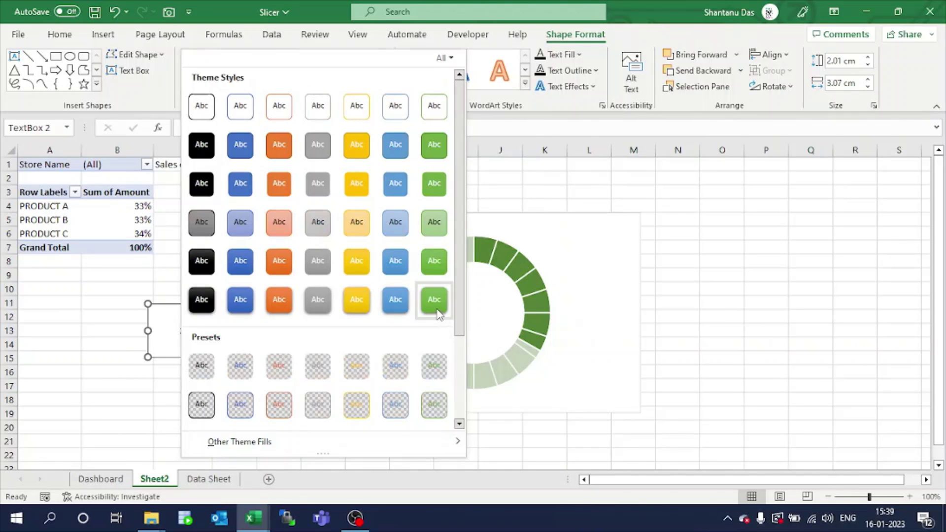
pyautogui.moveTo(457, 325); pyautogui.dragTo(456, 423)
pyautogui.click(447, 415)
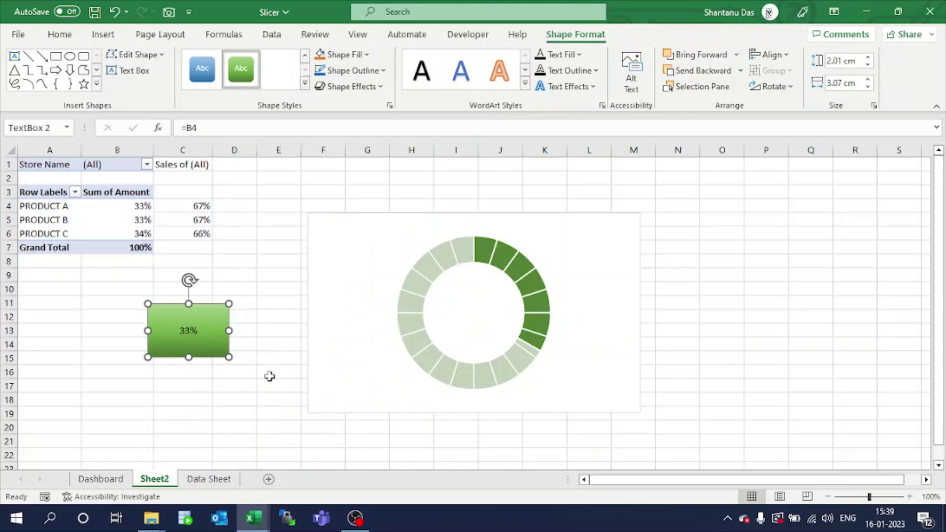
# Set the text box's font color to white
pyautogui.click(68, 39)
pyautogui.click(217, 83)
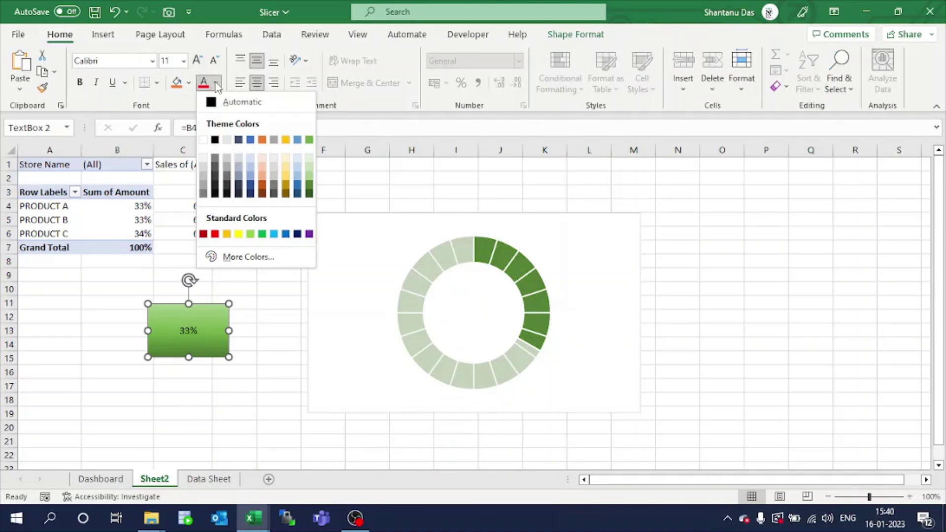
pyautogui.click(209, 140)
# Try the blue-outlined WordArt style on the text box's percentage and replace it with the black fill style
pyautogui.click(554, 35)
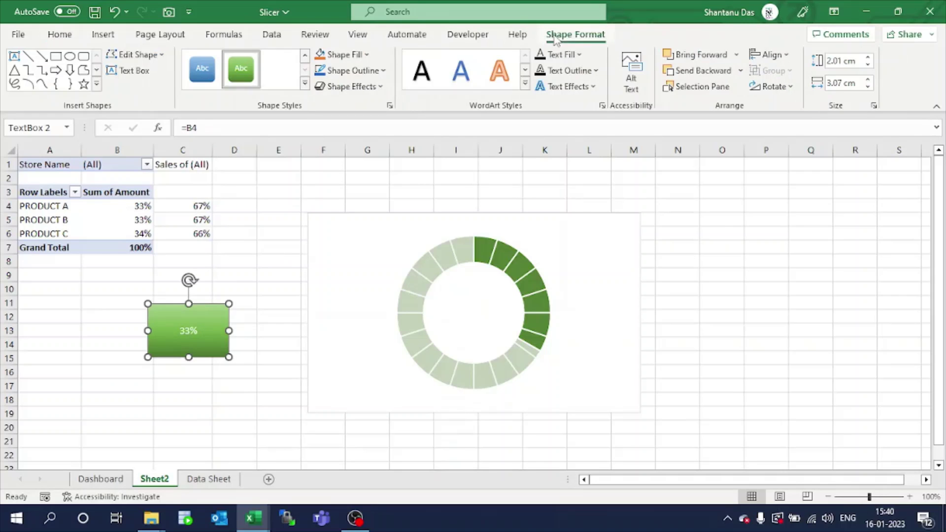
pyautogui.click(526, 87)
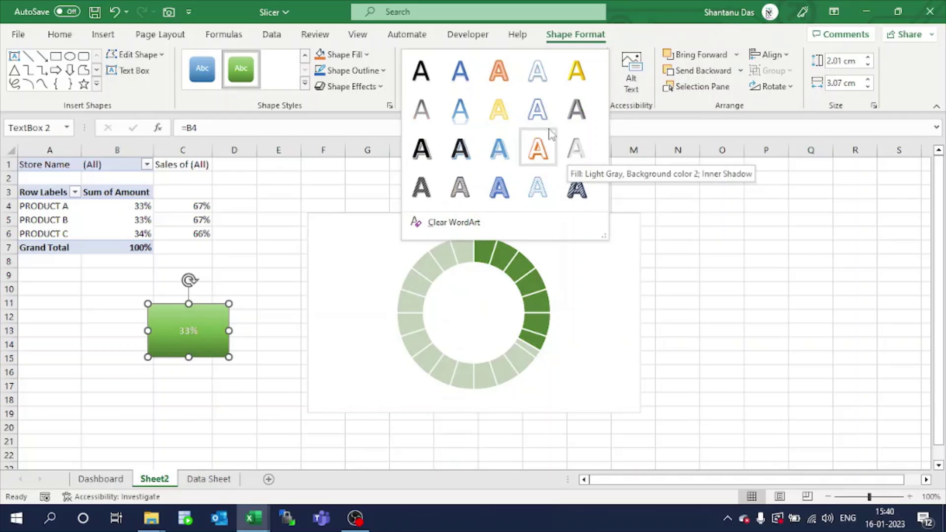
pyautogui.click(539, 109)
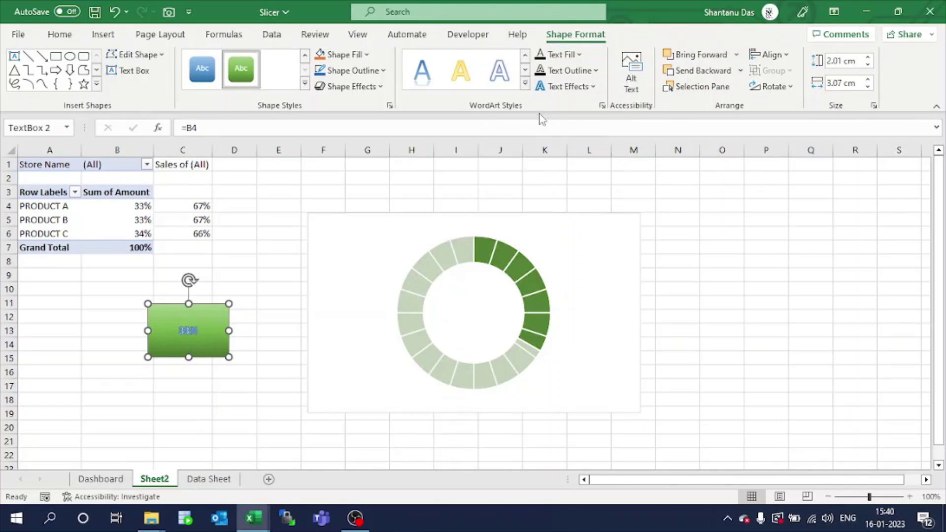
pyautogui.click(526, 89)
pyautogui.click(421, 69)
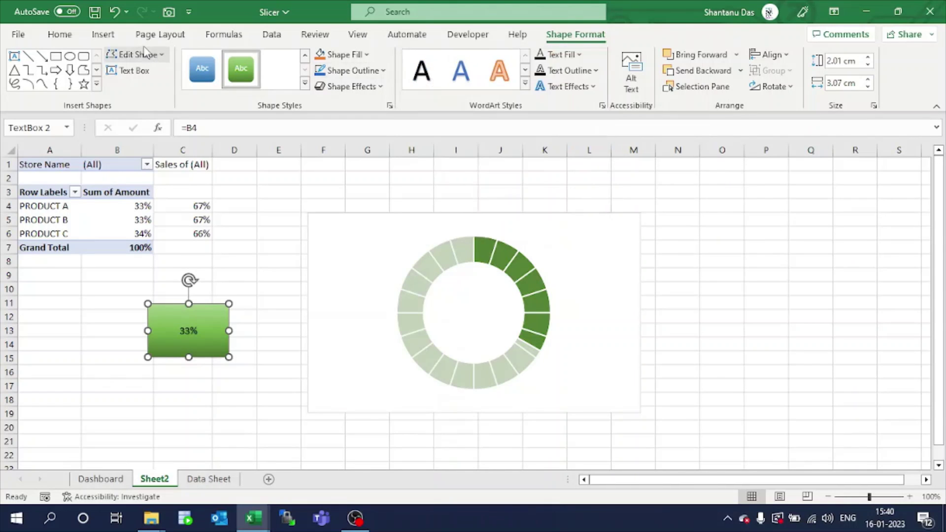
# Set the percentage text's font color to white and its font size to 28
pyautogui.click(60, 34)
pyautogui.click(209, 82)
pyautogui.click(196, 62)
pyautogui.click(197, 62)
pyautogui.click(197, 61)
pyautogui.click(197, 62)
pyautogui.click(197, 62)
pyautogui.click(197, 62)
pyautogui.click(197, 61)
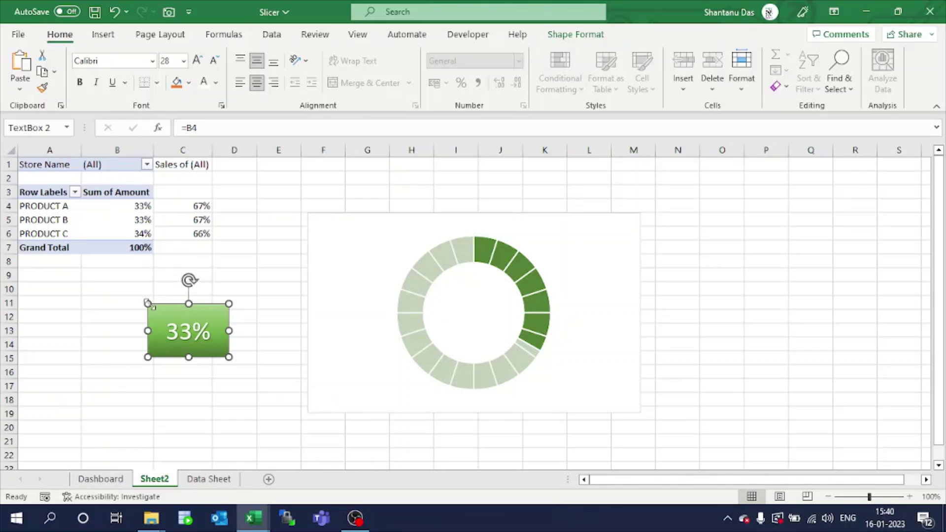
# Shrink the text box to about 2.4 by 1.5 cm, center it inside the doughnut, and compare it with the Dashboard sheet
pyautogui.moveTo(148, 303); pyautogui.dragTo(459, 300)
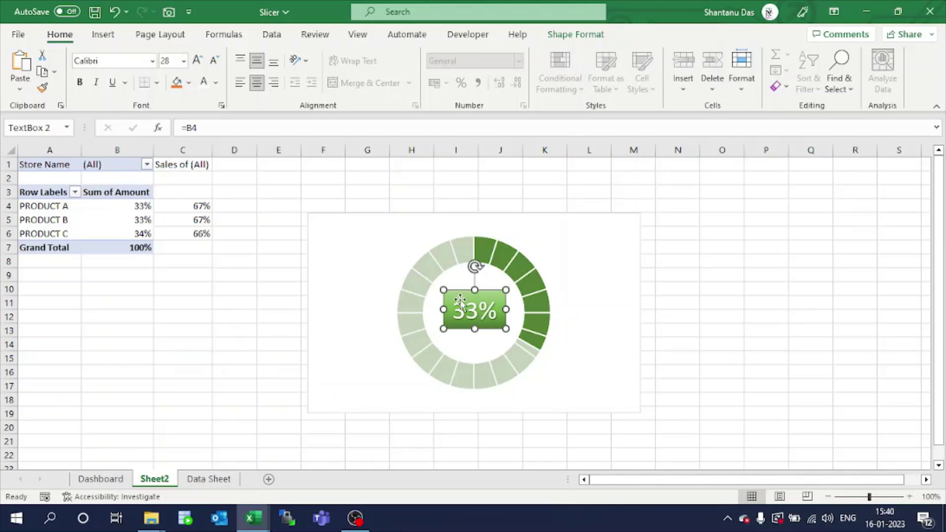
pyautogui.click(101, 478)
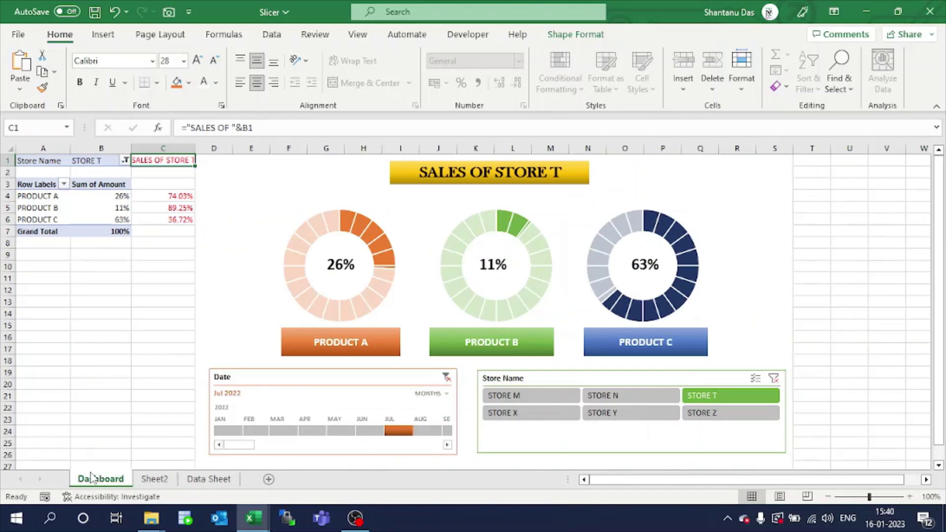
pyautogui.click(166, 481)
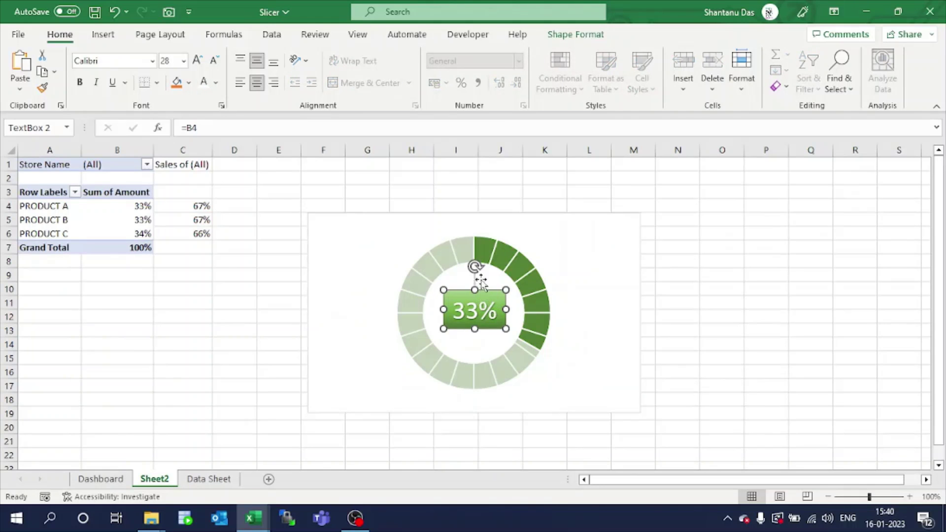
# Remove the text box's fill and outline, and apply the black fill WordArt style to its percentage
pyautogui.click(566, 35)
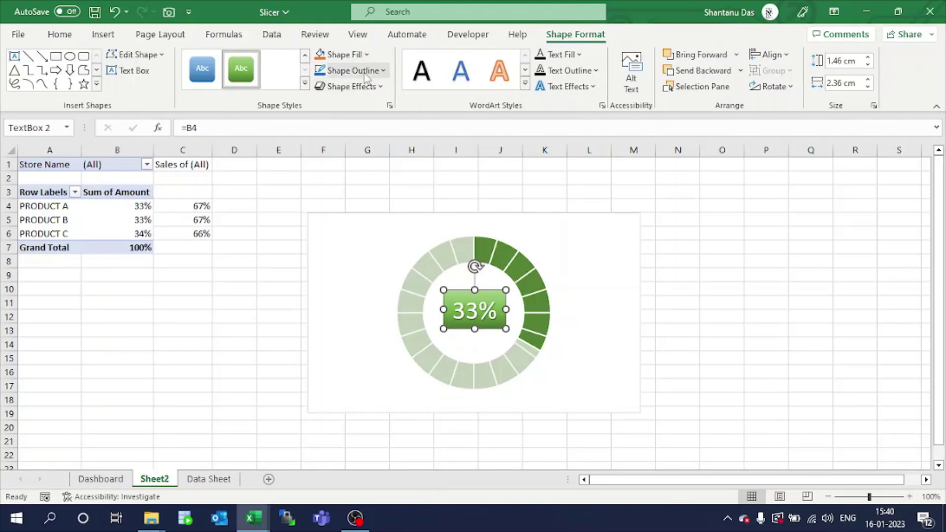
pyautogui.click(343, 54)
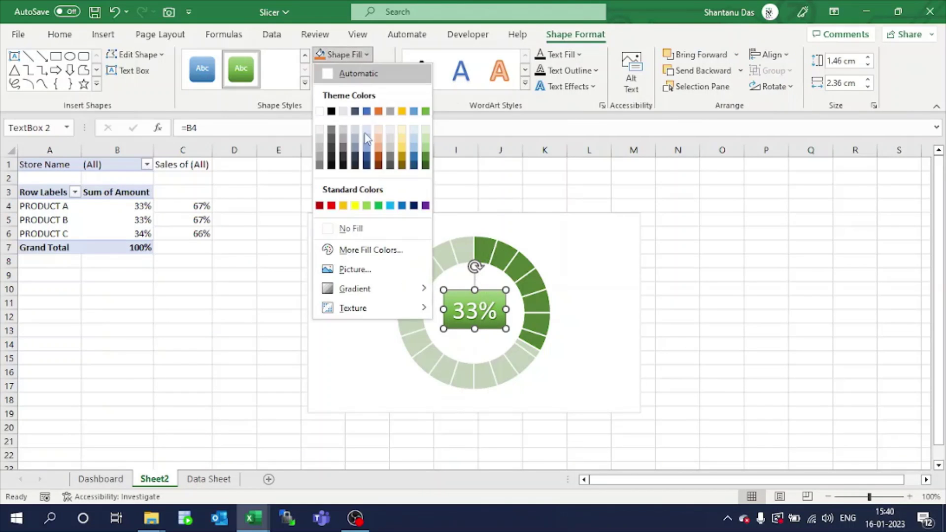
pyautogui.click(348, 229)
pyautogui.click(376, 70)
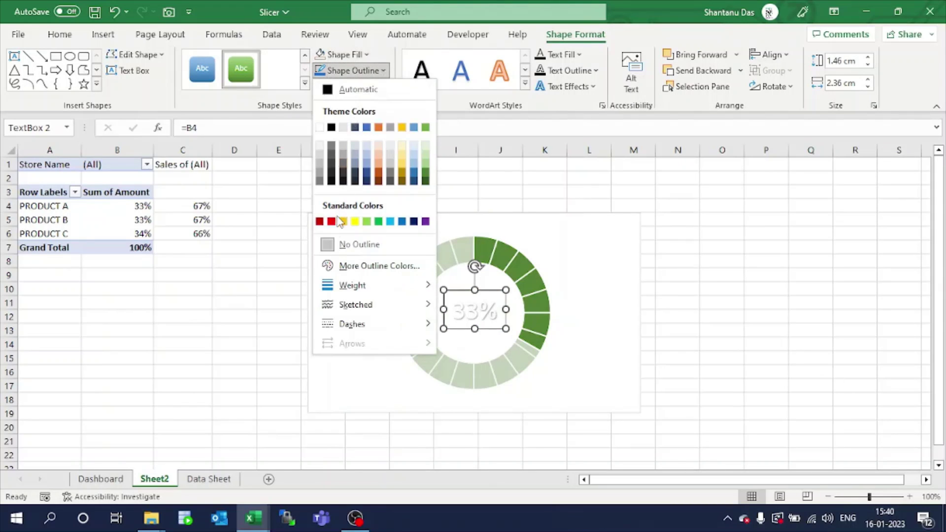
pyautogui.click(343, 245)
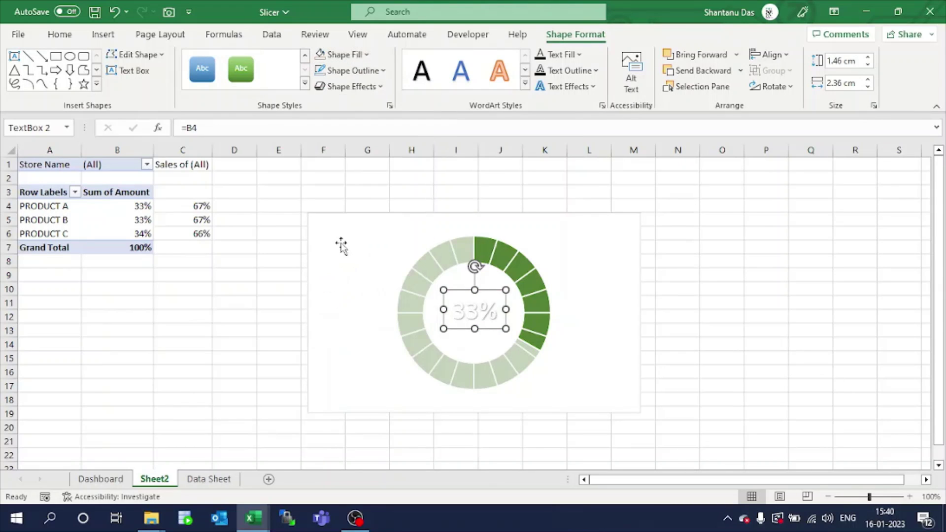
pyautogui.click(423, 79)
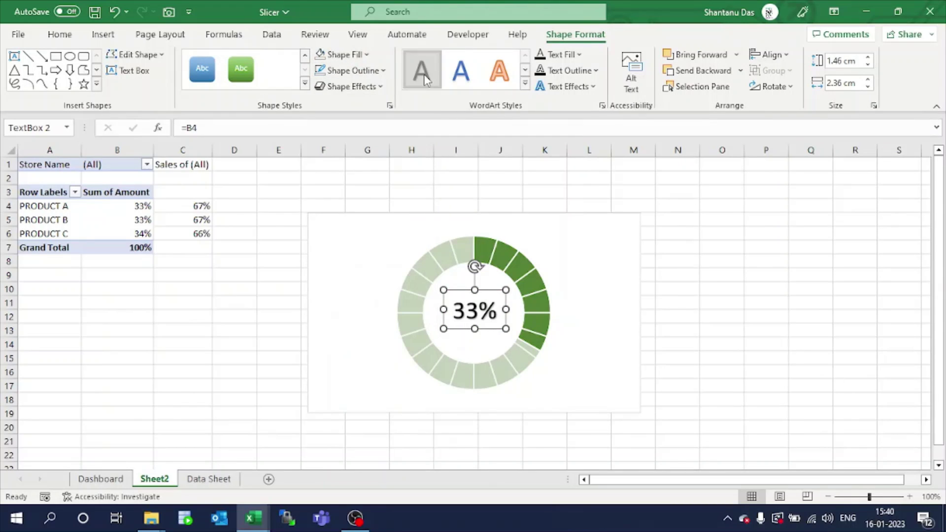
# Test the linked chart label by filtering Store Name to STORE T and resetting the filter to (All)
pyautogui.click(682, 306)
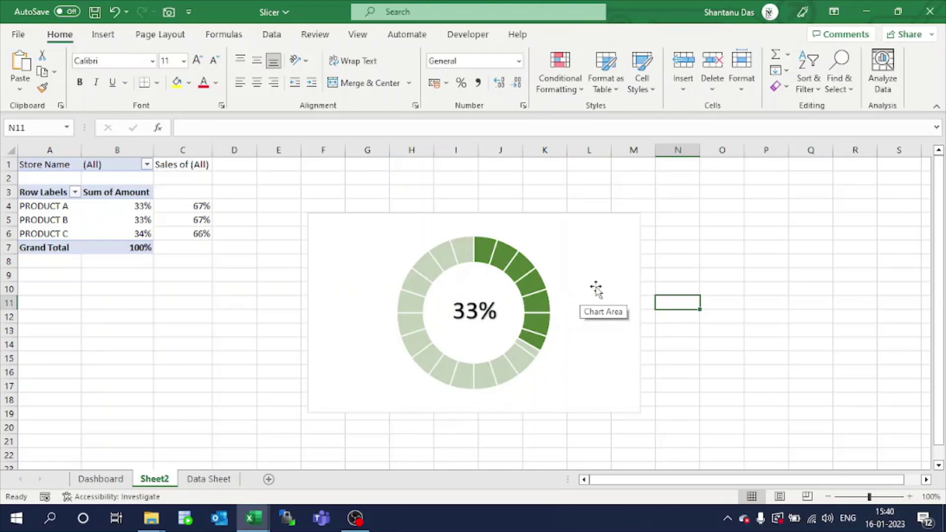
pyautogui.click(147, 164)
pyautogui.click(51, 237)
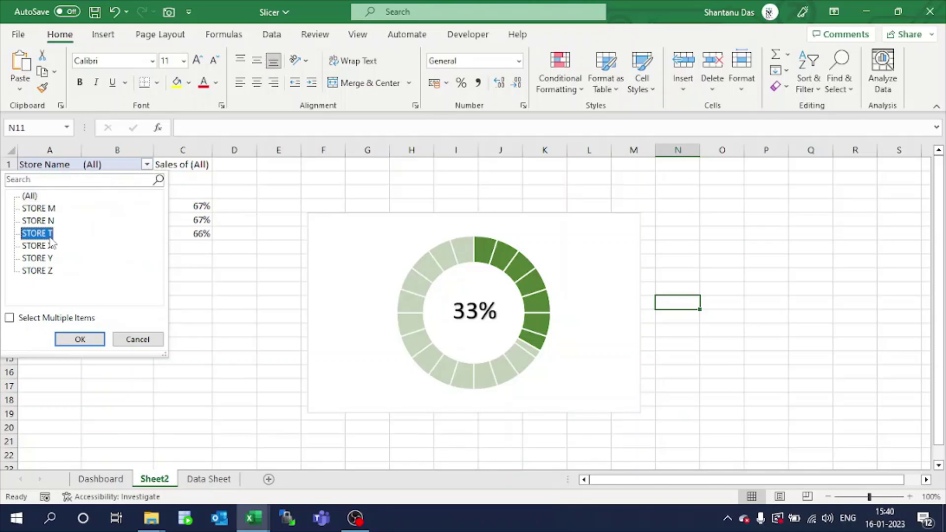
pyautogui.click(80, 339)
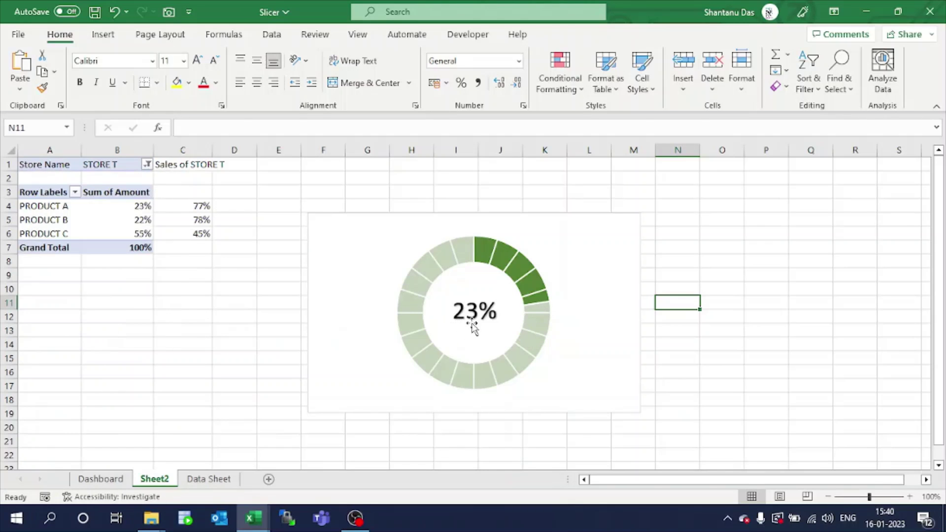
pyautogui.click(147, 165)
pyautogui.click(30, 197)
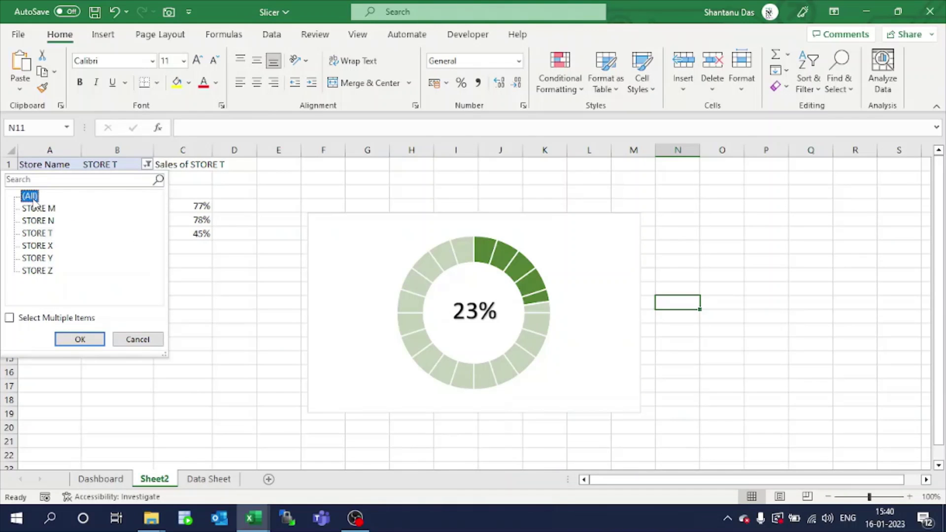
pyautogui.click(84, 339)
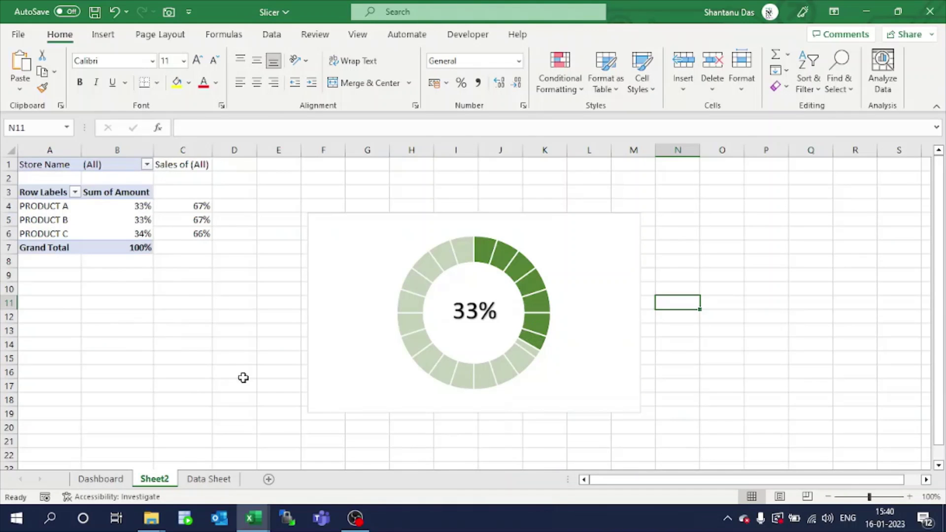
# Compare with the Dashboard sheet and remove the fill and outline of the doughnut chart on Sheet2
pyautogui.click(102, 478)
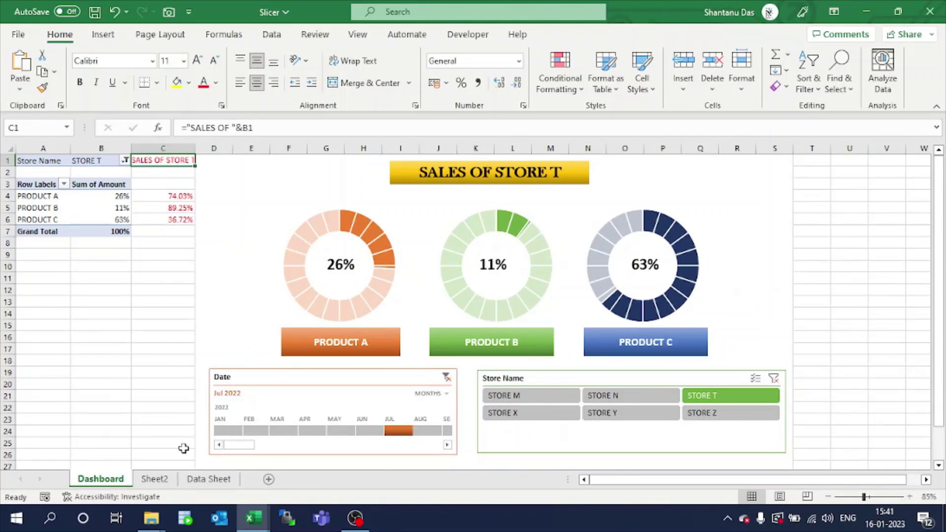
pyautogui.click(157, 481)
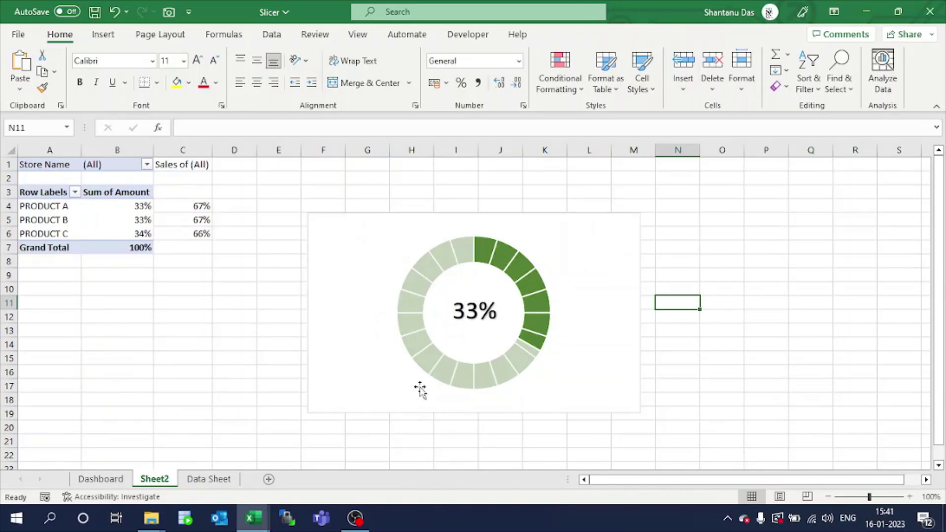
pyautogui.click(337, 287)
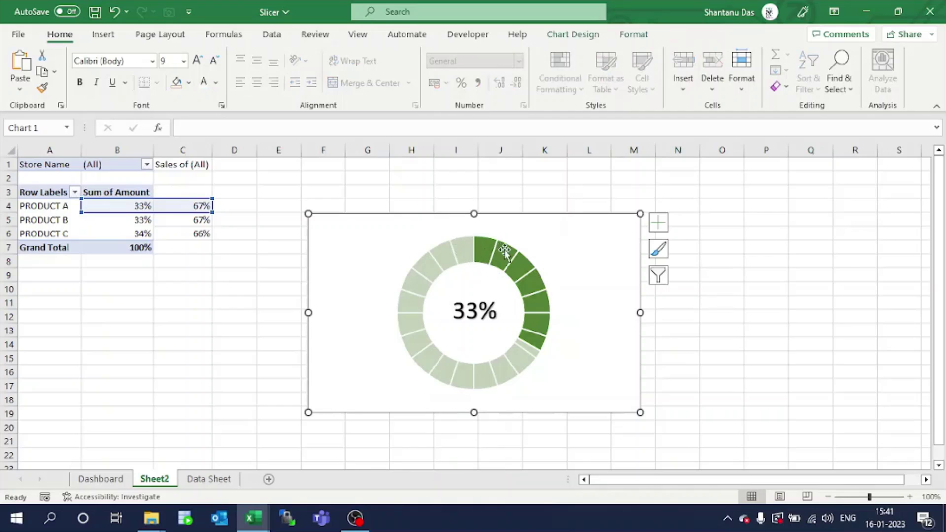
pyautogui.click(630, 36)
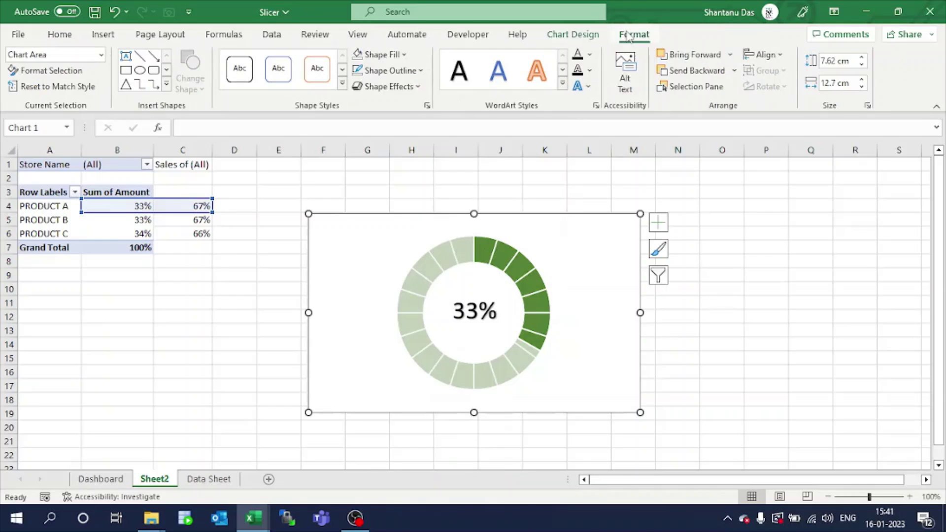
pyautogui.click(357, 55)
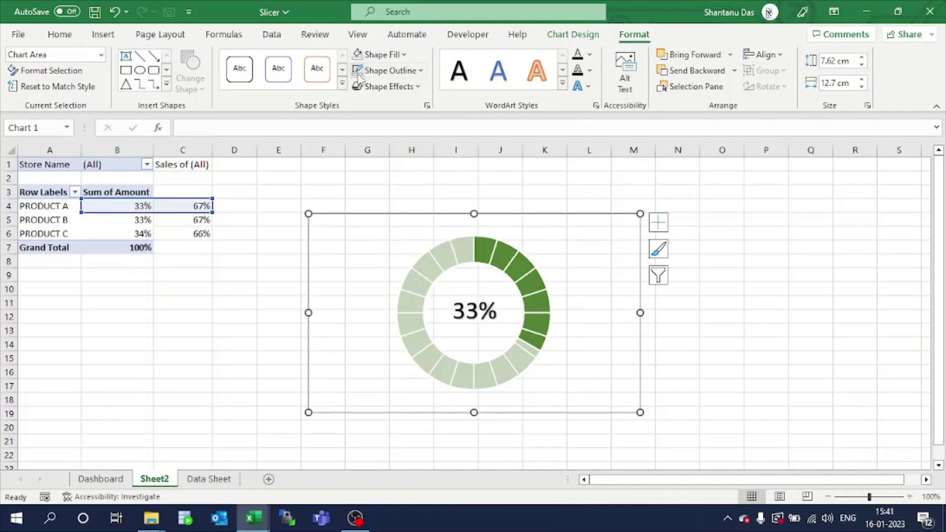
pyautogui.click(440, 183)
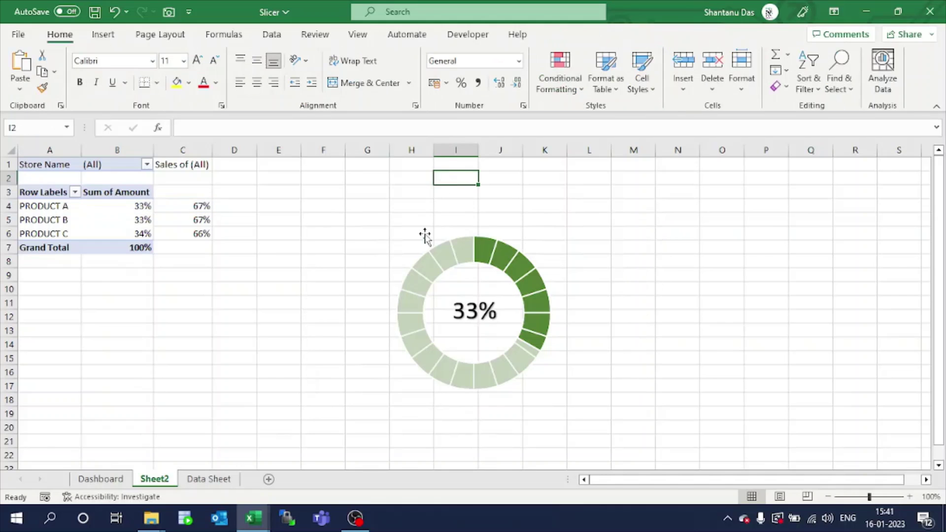
# Copy the doughnut chart on Sheet2 and paste a duplicate at cell O6
pyautogui.click(109, 480)
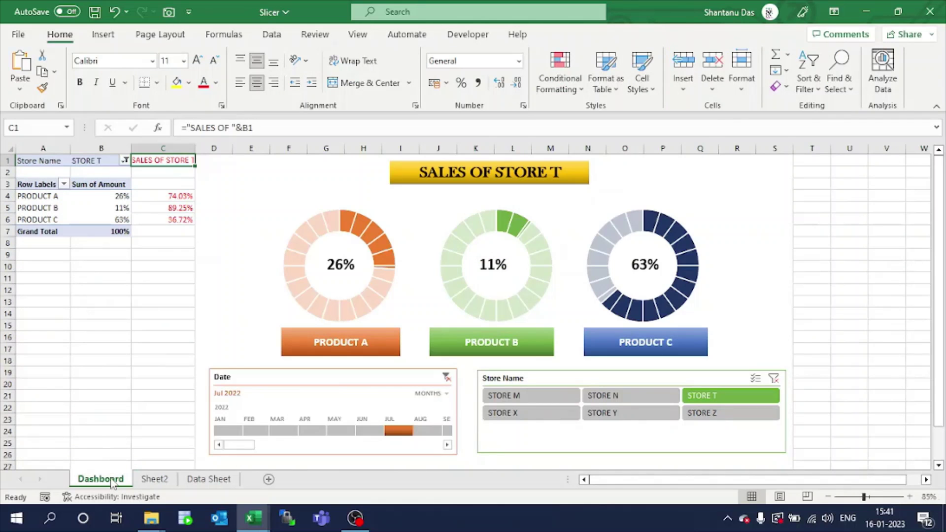
pyautogui.click(153, 480)
pyautogui.click(532, 252)
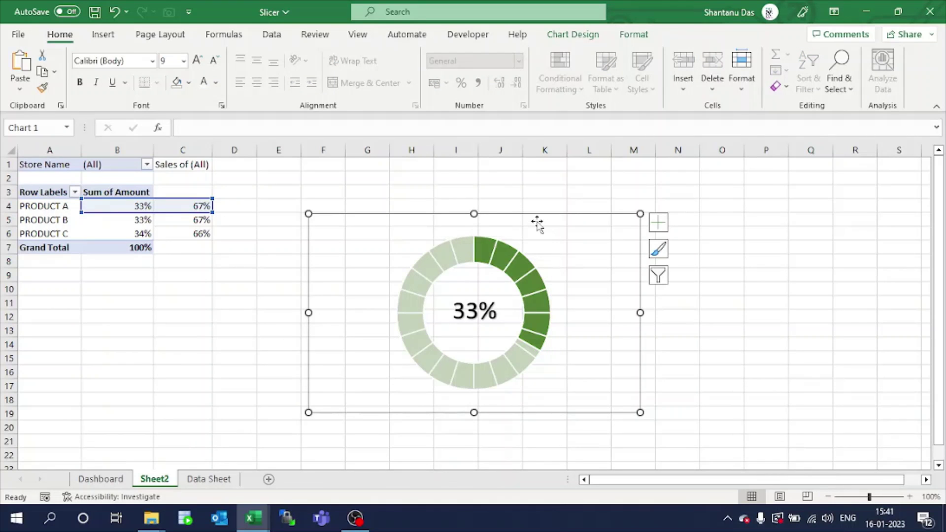
pyautogui.hotkey('ctrl', 'v')
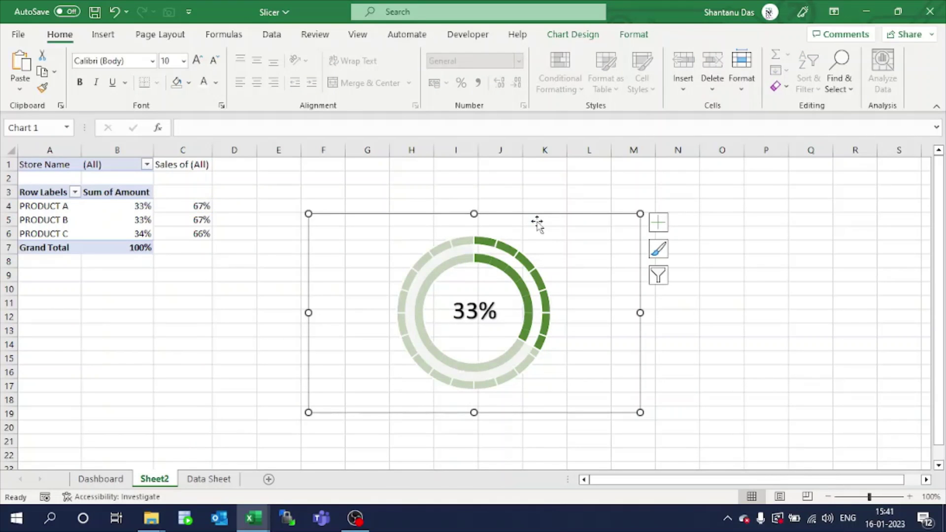
pyautogui.hotkey('ctrl', 'z')
pyautogui.click(729, 230)
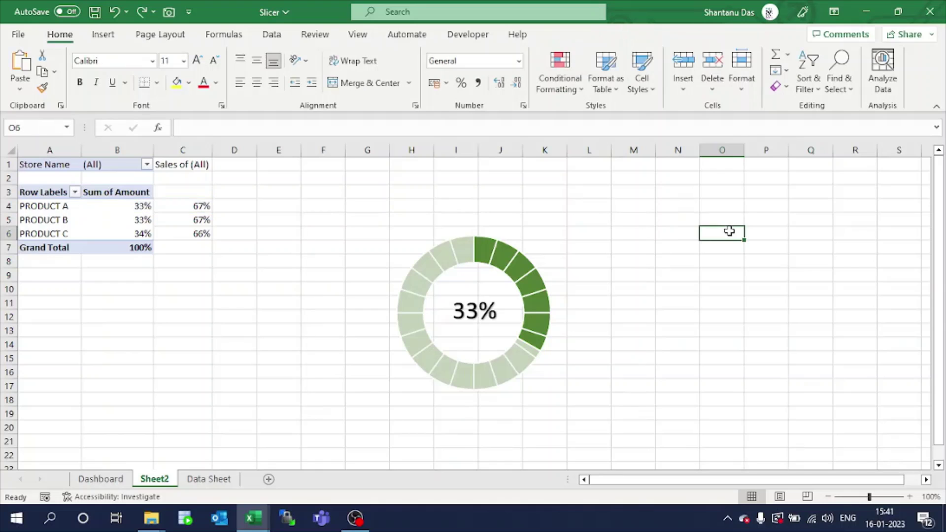
pyautogui.hotkey('ctrl', 'v')
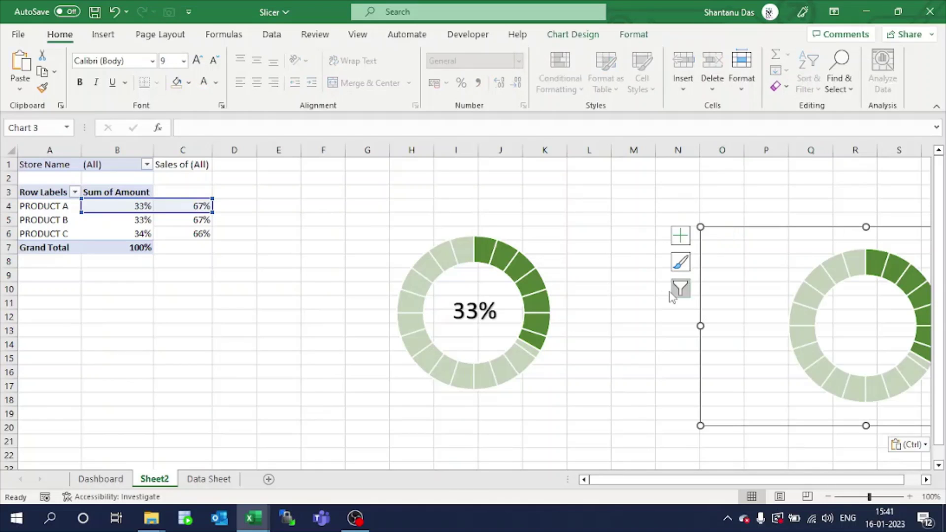
# Move the original doughnut chart beside the pivot table and park its percentage text box below the table
pyautogui.click(540, 246)
pyautogui.moveTo(468, 246); pyautogui.dragTo(437, 225)
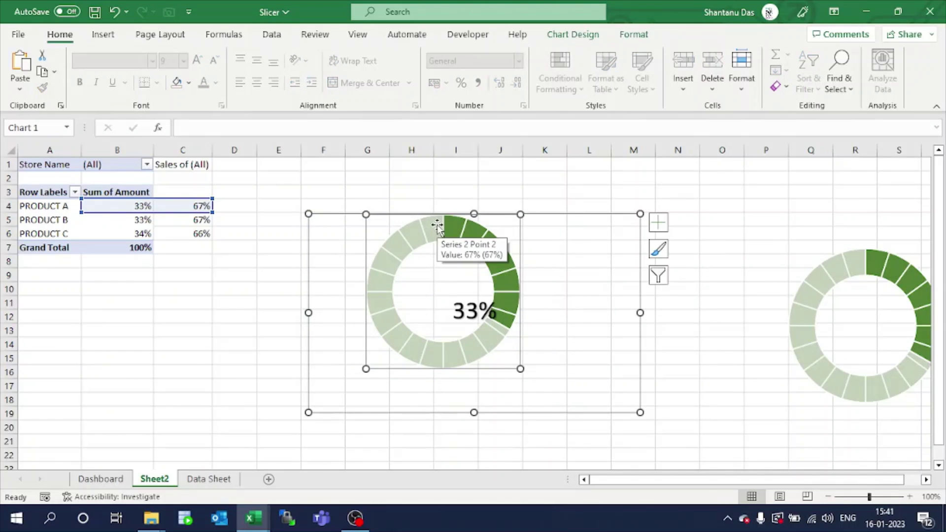
pyautogui.hotkey('ctrl', 'z')
pyautogui.moveTo(529, 217); pyautogui.dragTo(409, 190)
pyautogui.click(495, 301)
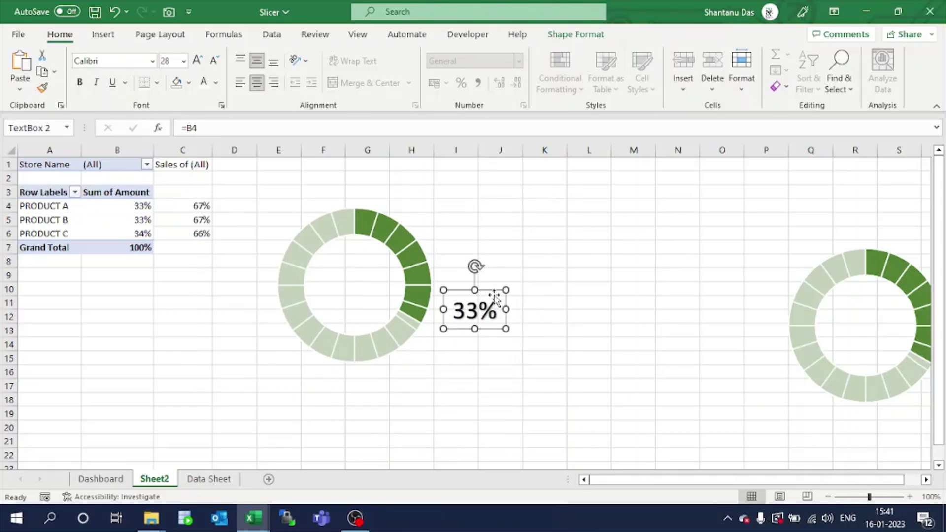
pyautogui.moveTo(474, 292); pyautogui.dragTo(88, 337)
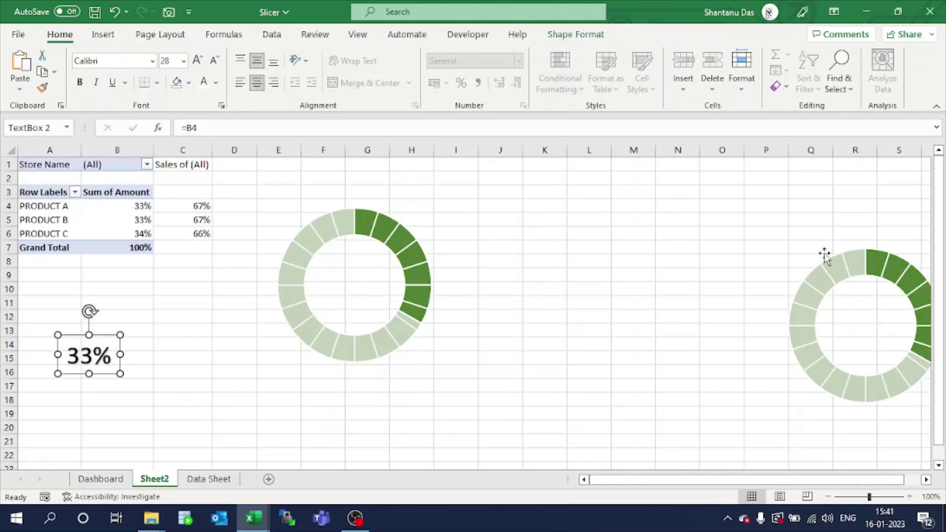
# Move the duplicate doughnut next to the original and paste a third doughnut chart to complete the row
pyautogui.click(843, 241)
pyautogui.click(832, 263)
pyautogui.moveTo(788, 227); pyautogui.dragTo(469, 187)
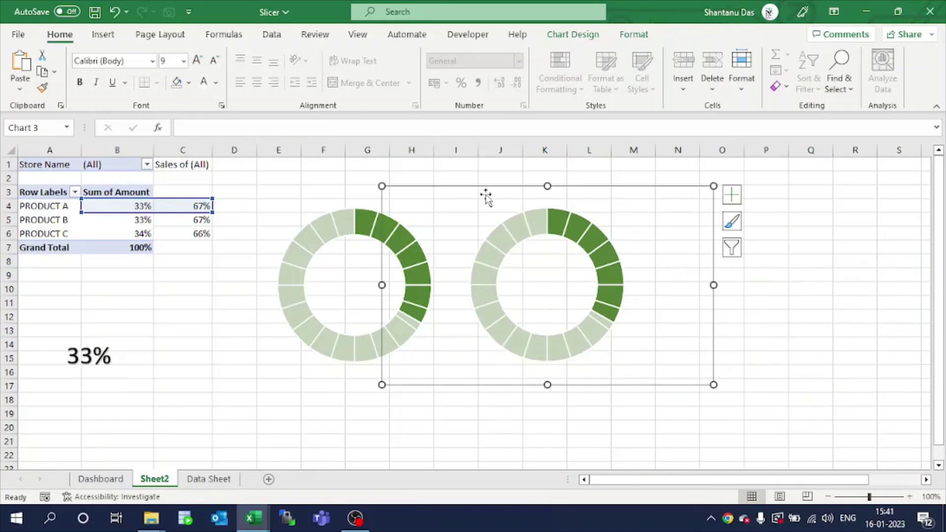
pyautogui.click(806, 196)
pyautogui.hotkey('ctrl', 'v')
pyautogui.moveTo(817, 188); pyautogui.dragTo(620, 189)
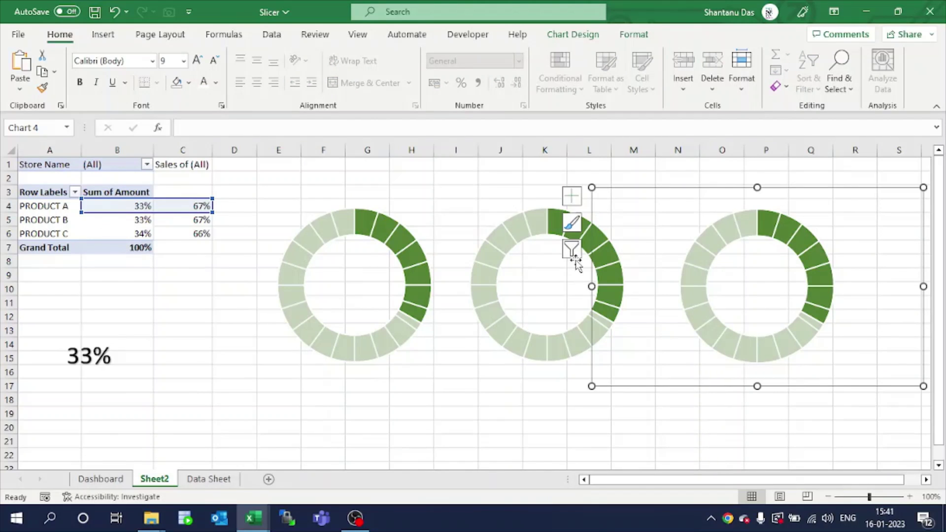
# Distribute the three doughnut charts horizontally and align them by their middles
pyautogui.click(84, 362)
pyautogui.click(308, 367)
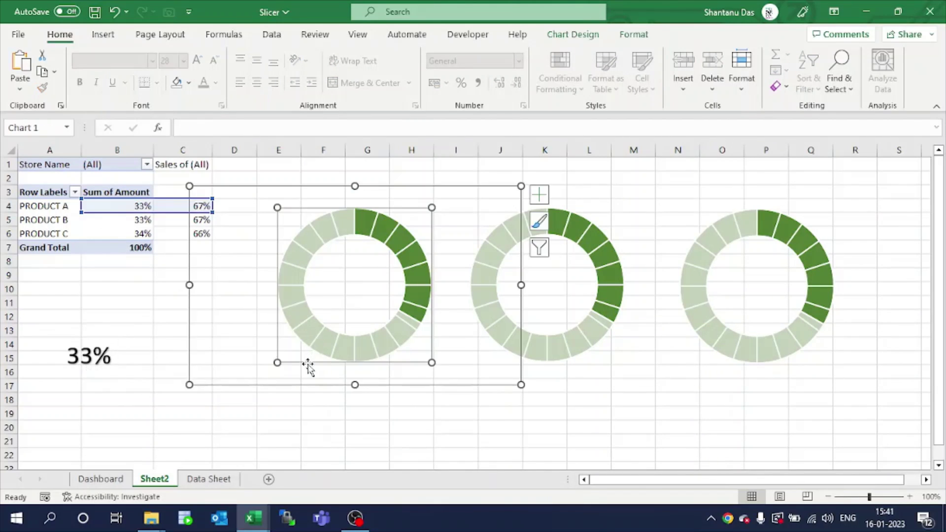
pyautogui.click(375, 381)
pyautogui.click(584, 367)
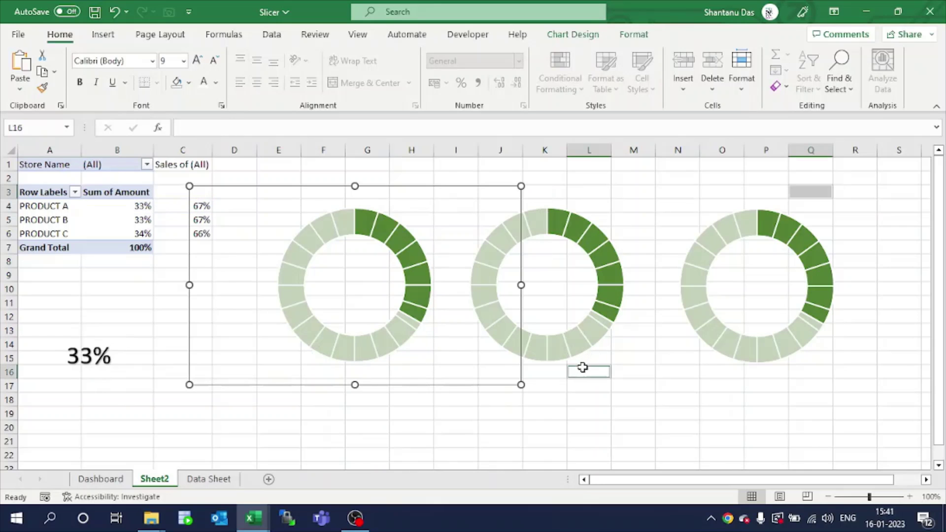
pyautogui.click(541, 367)
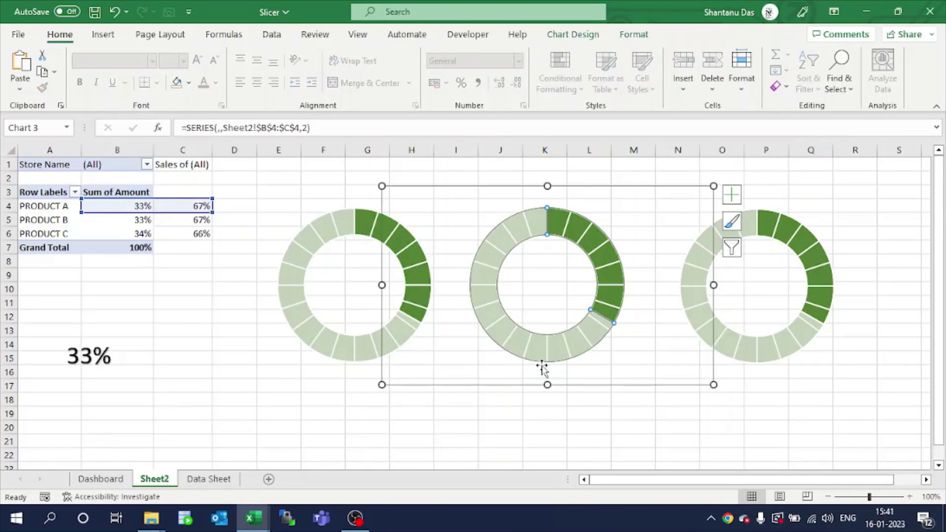
pyautogui.keyDown('ctrl'); pyautogui.click(357, 379); pyautogui.keyUp('ctrl')
pyautogui.keyDown('ctrl'); pyautogui.click(799, 360); pyautogui.keyUp('ctrl')
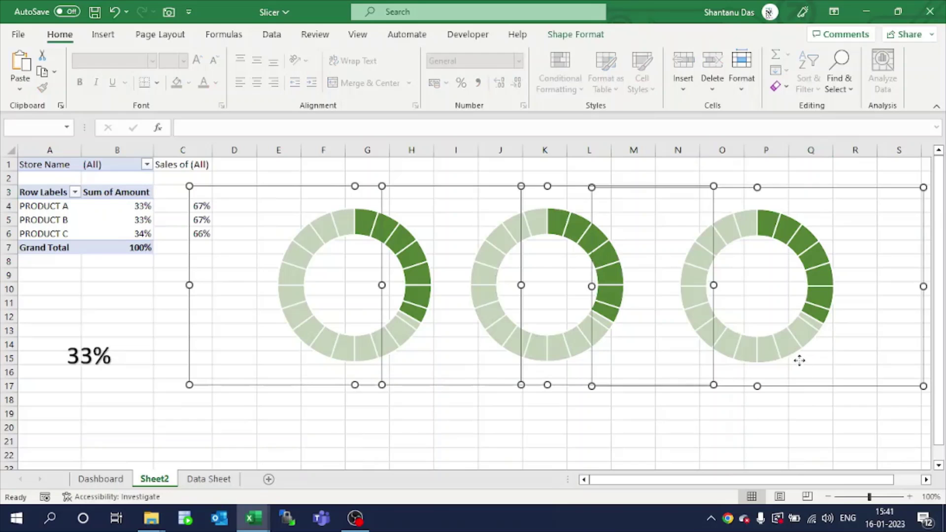
pyautogui.click(572, 34)
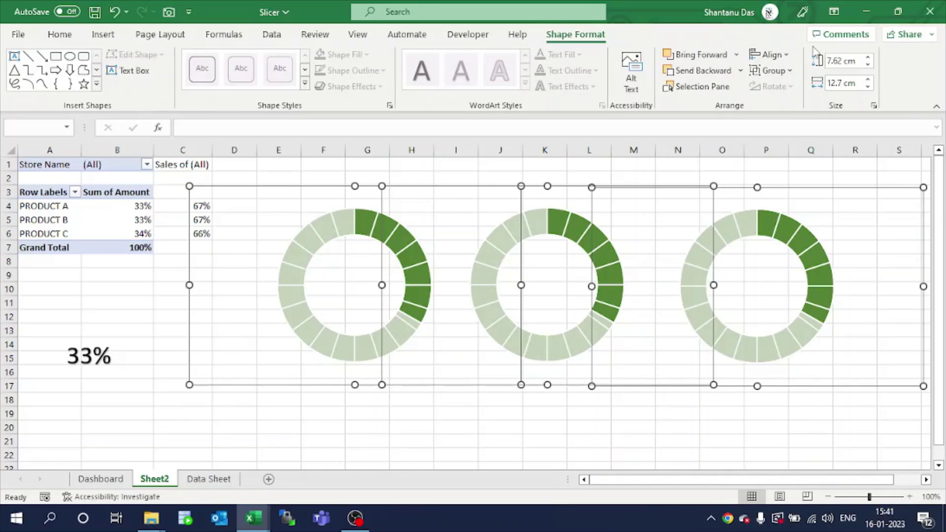
pyautogui.click(770, 54)
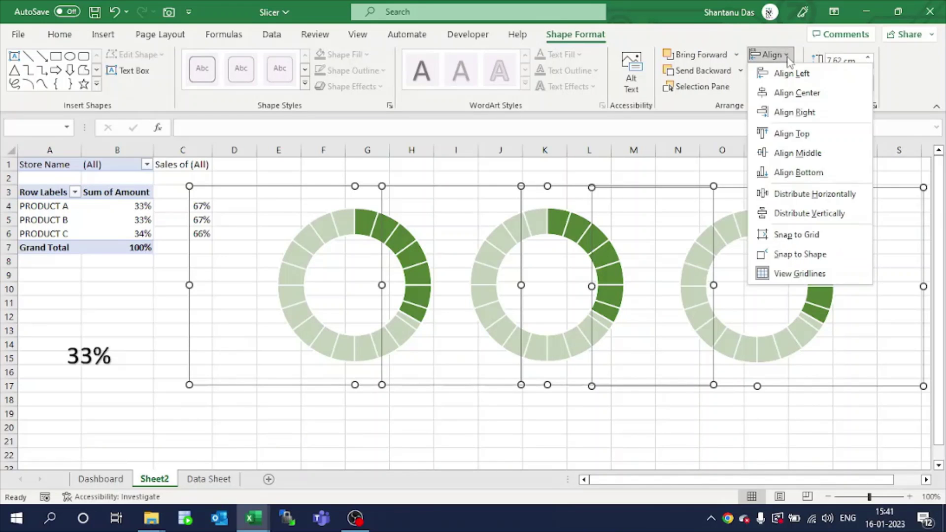
pyautogui.click(827, 195)
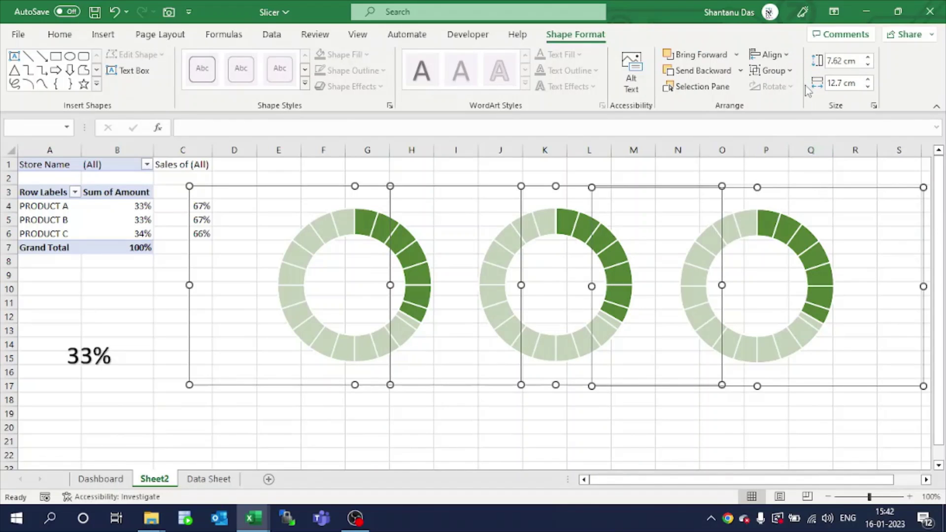
pyautogui.click(789, 71)
pyautogui.click(769, 54)
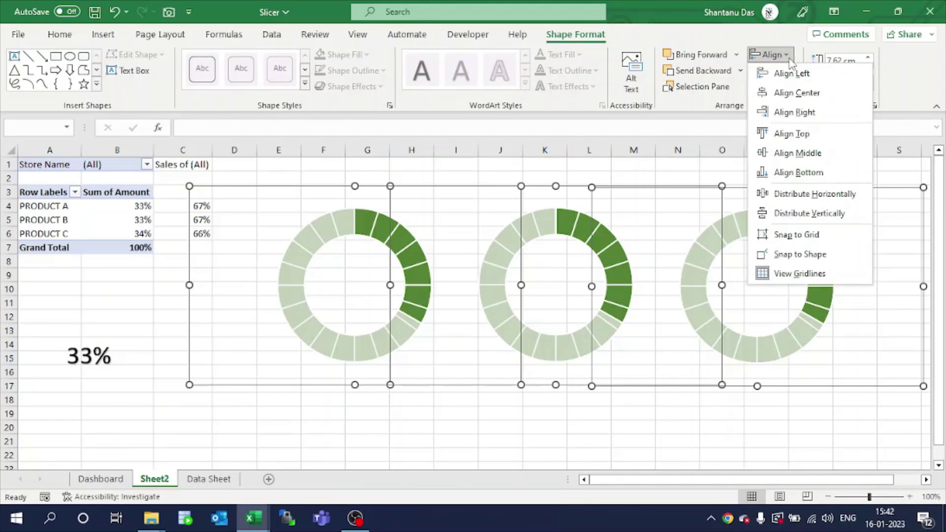
pyautogui.click(820, 155)
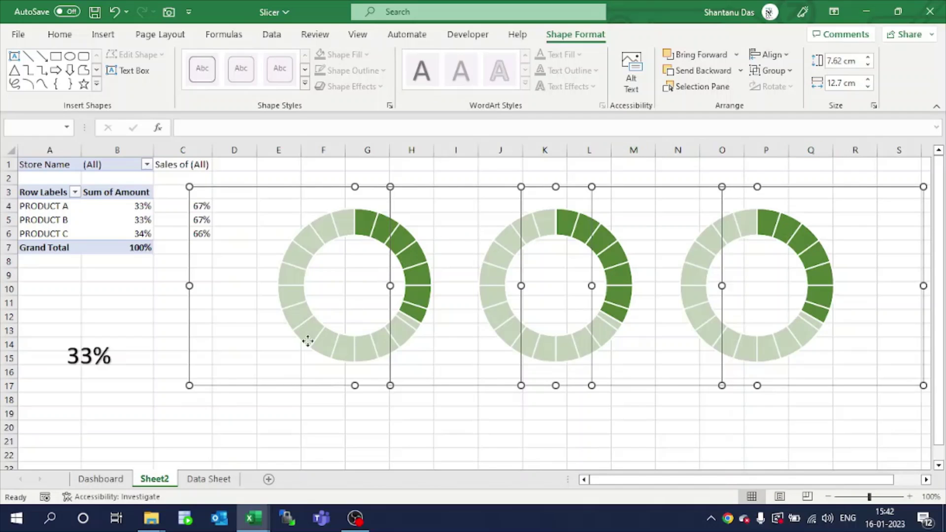
# Move the percentage text box from below the pivot table into the center of the first doughnut
pyautogui.click(94, 375)
pyautogui.moveTo(98, 376); pyautogui.dragTo(366, 302)
pyautogui.click(365, 305)
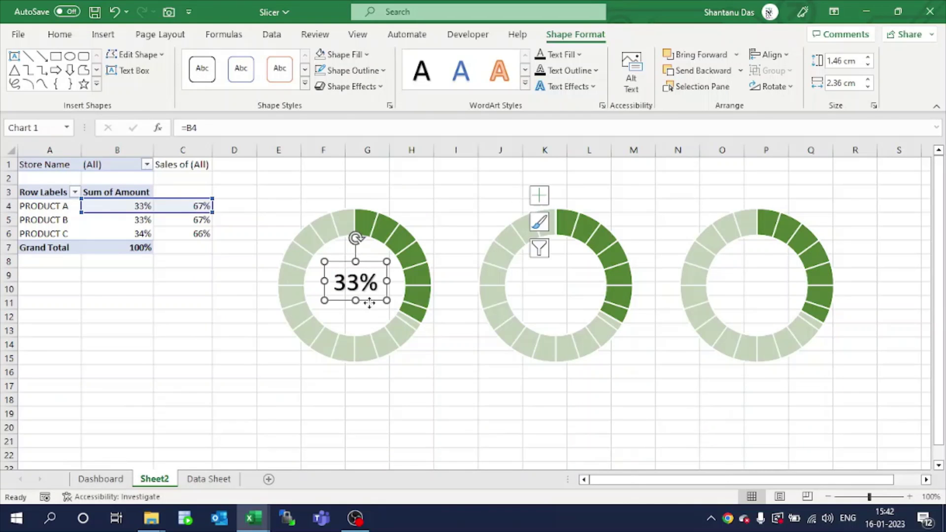
# Paste two copies of the percentage text box and center them in the second and third doughnuts
pyautogui.click(121, 434)
pyautogui.hotkey('ctrl', 'v')
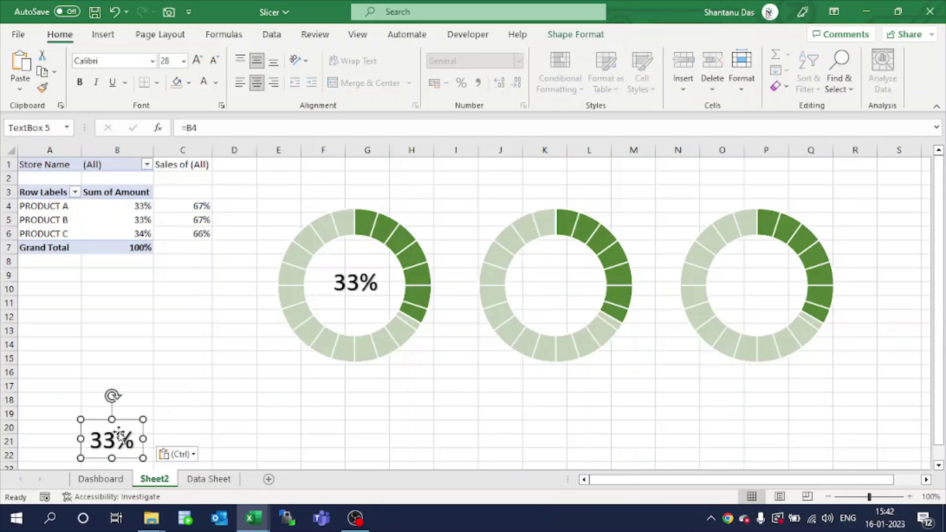
pyautogui.moveTo(128, 423); pyautogui.dragTo(572, 262)
pyautogui.click(81, 443)
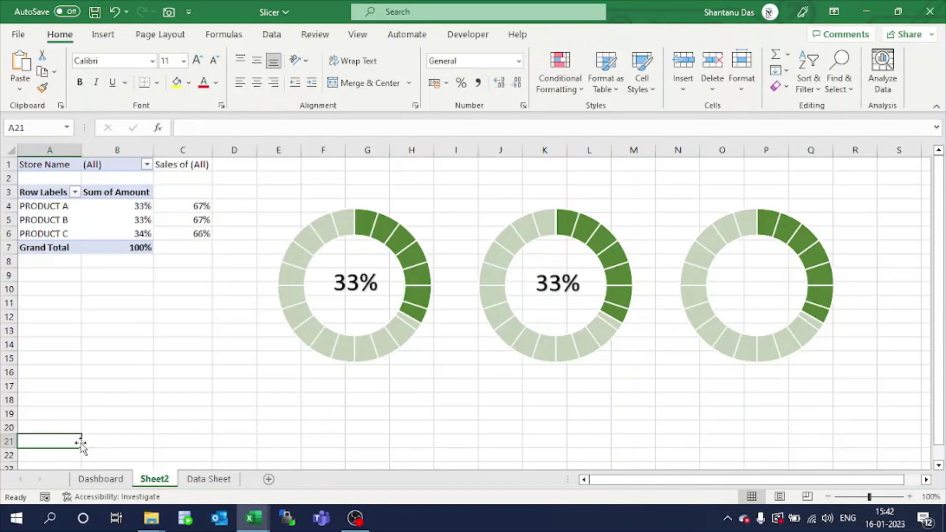
pyautogui.hotkey('ctrl', 'v')
pyautogui.moveTo(64, 436); pyautogui.dragTo(773, 256)
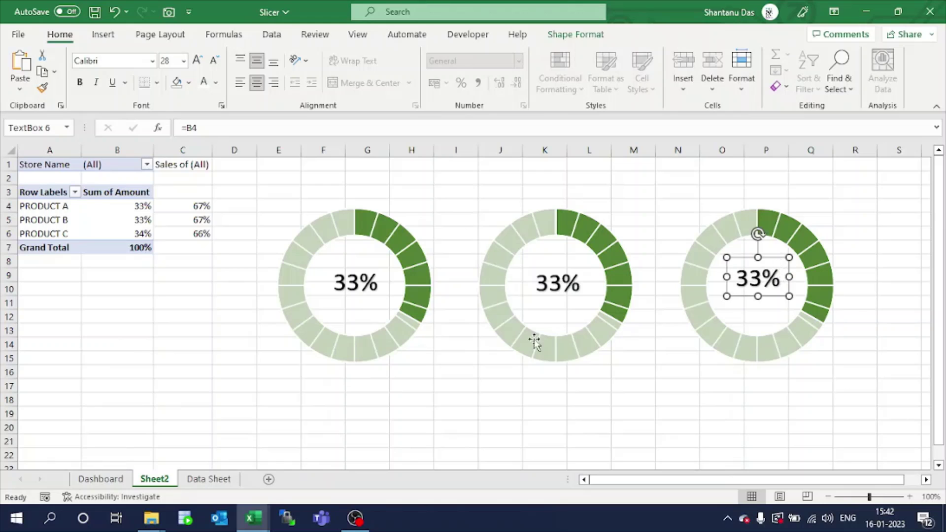
# Link the text box in the second doughnut to PRODUCT B's percentage with the formula =B5
pyautogui.click(554, 277)
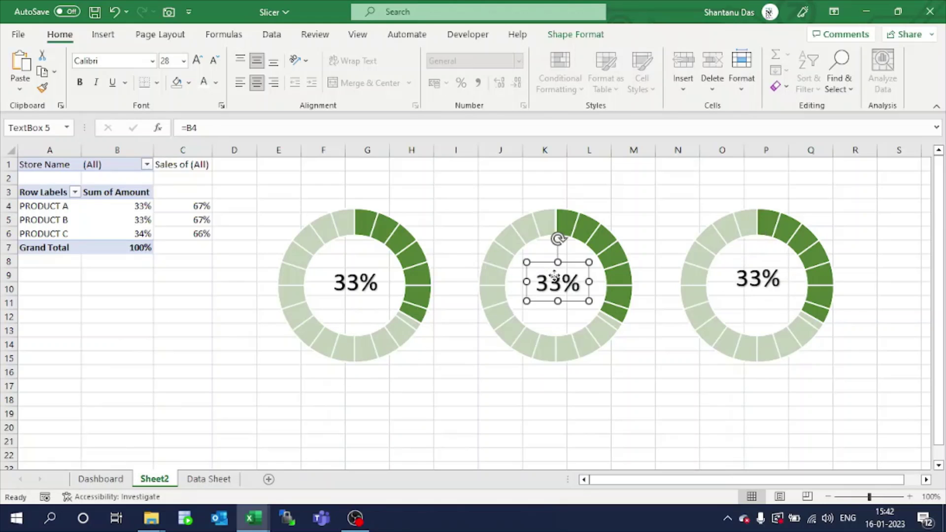
pyautogui.click(202, 128)
pyautogui.press('BackSpace')
pyautogui.write('5')
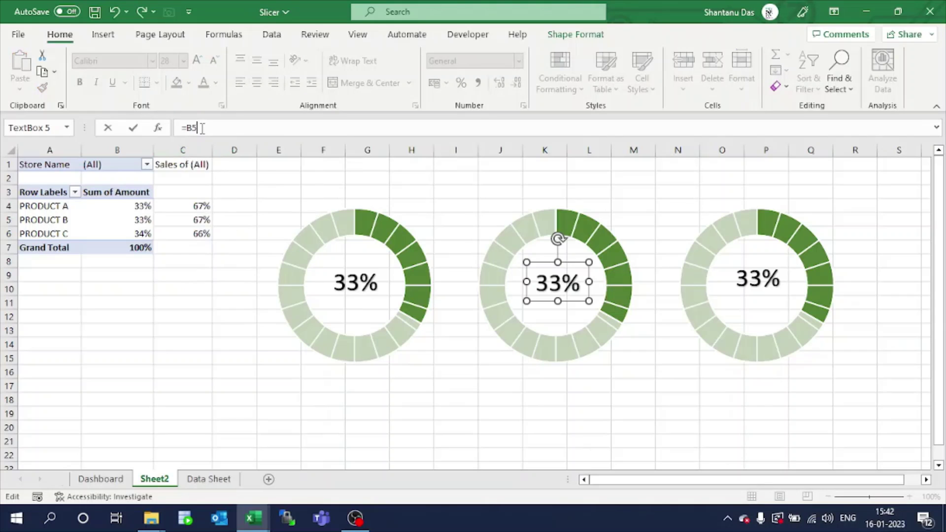
pyautogui.press('Return')
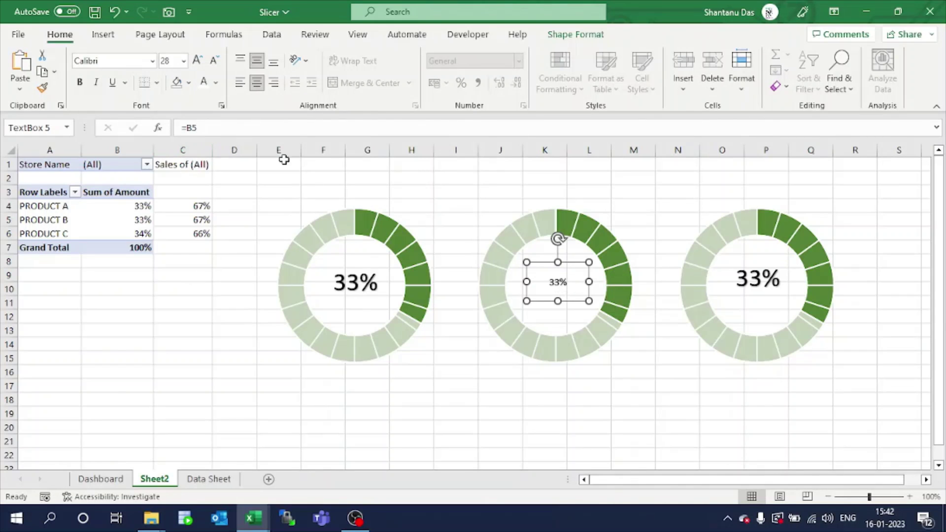
# Link the text box in the third doughnut to PRODUCT C's percentage with the formula =B6
pyautogui.click(754, 271)
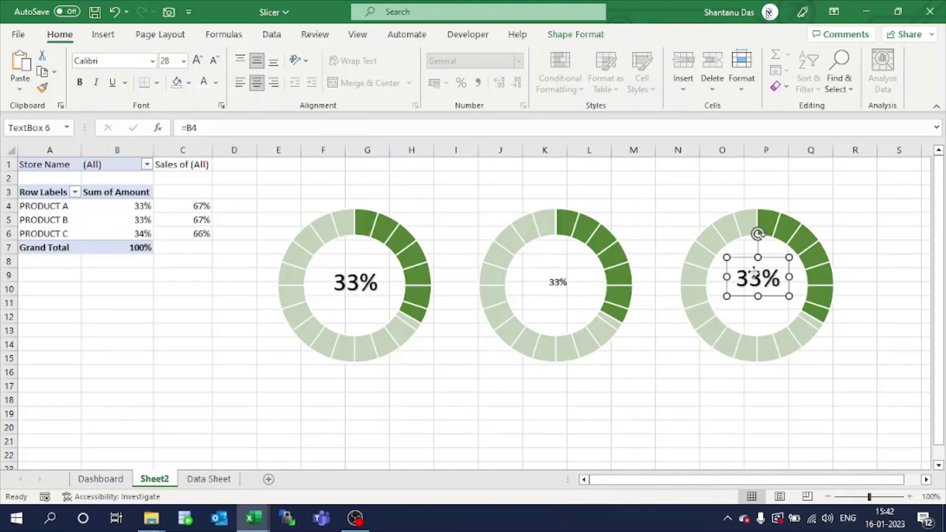
pyautogui.click(305, 125)
pyautogui.press('BackSpace')
pyautogui.write('6')
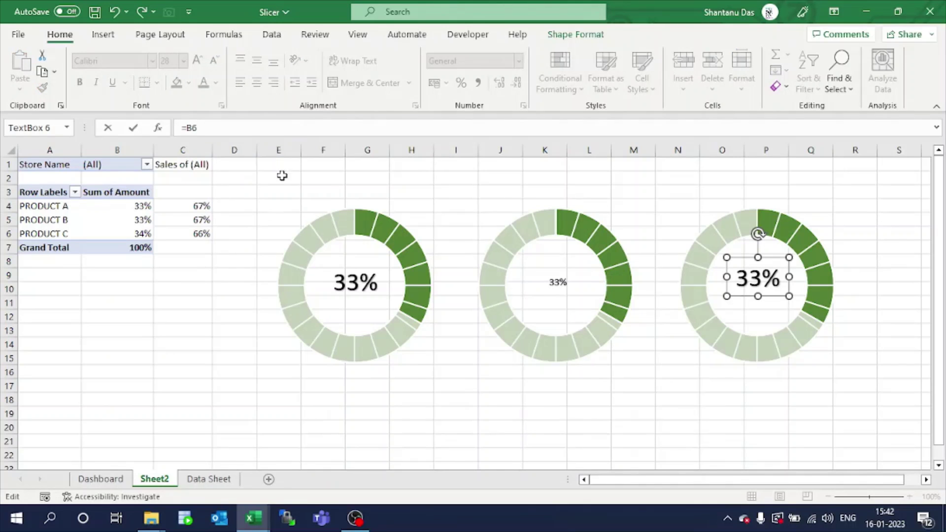
pyautogui.press('Return')
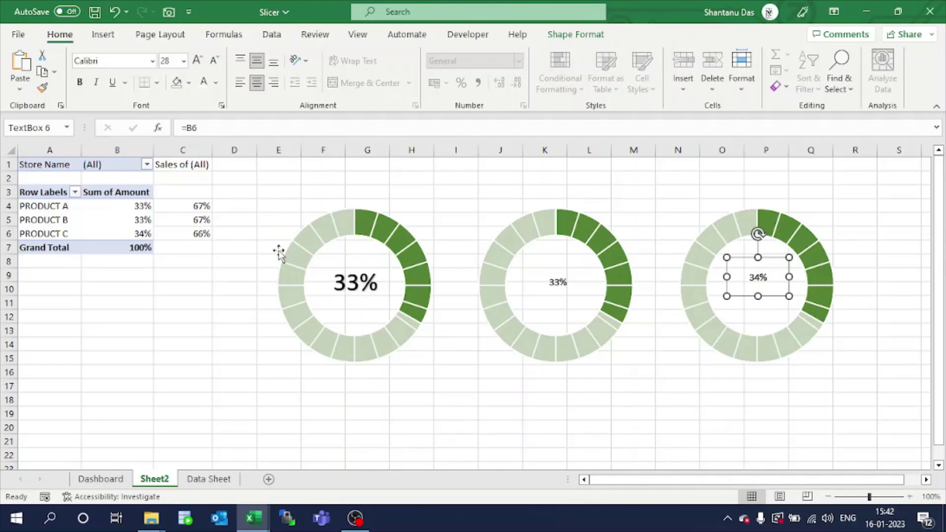
# Copy the formatting of the first doughnut's percentage text box onto the text boxes in the second and third doughnuts
pyautogui.click(337, 280)
pyautogui.click(42, 87)
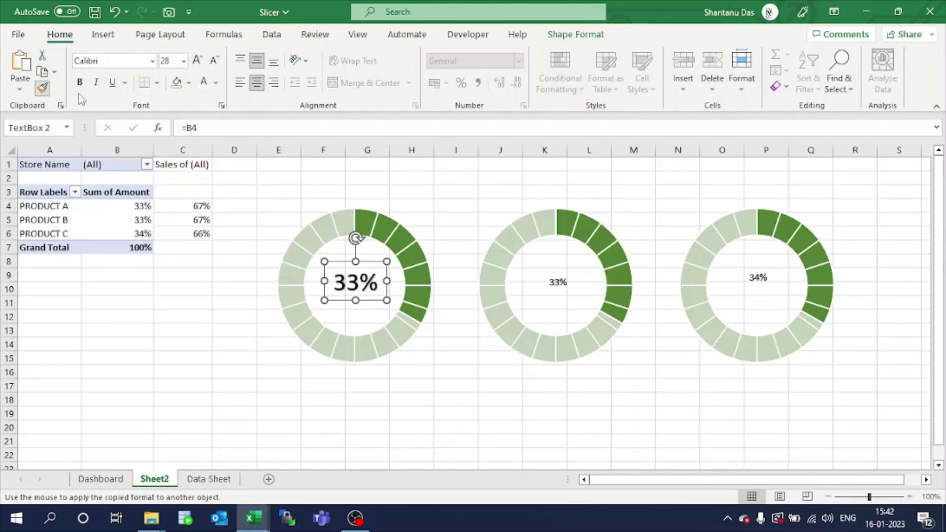
pyautogui.click(562, 284)
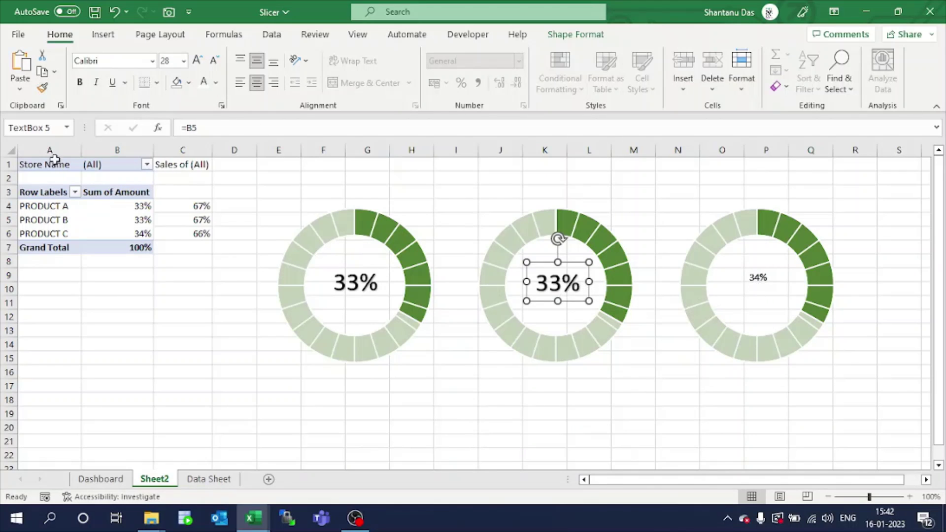
pyautogui.click(42, 88)
pyautogui.click(764, 287)
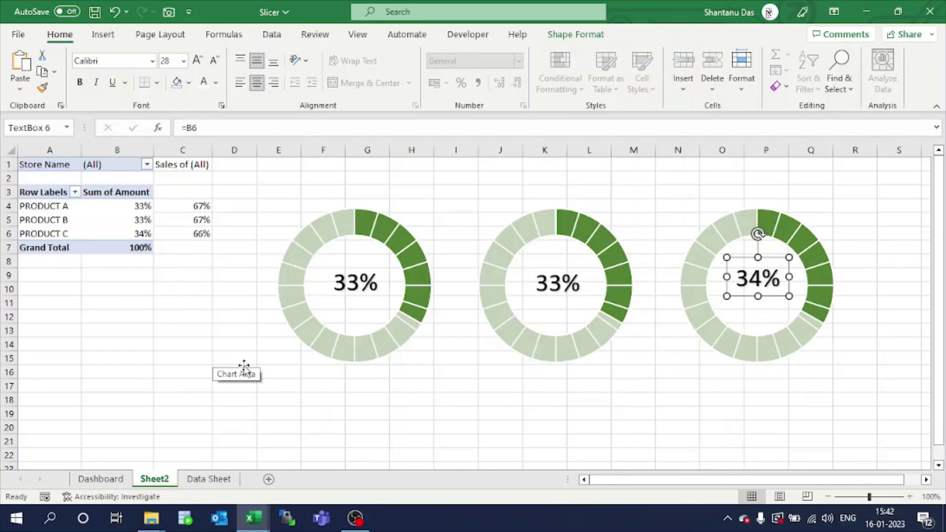
# Draw a rounded rectangle about 6.5 cm wide and 1.35 cm high below the first doughnut
pyautogui.click(117, 38)
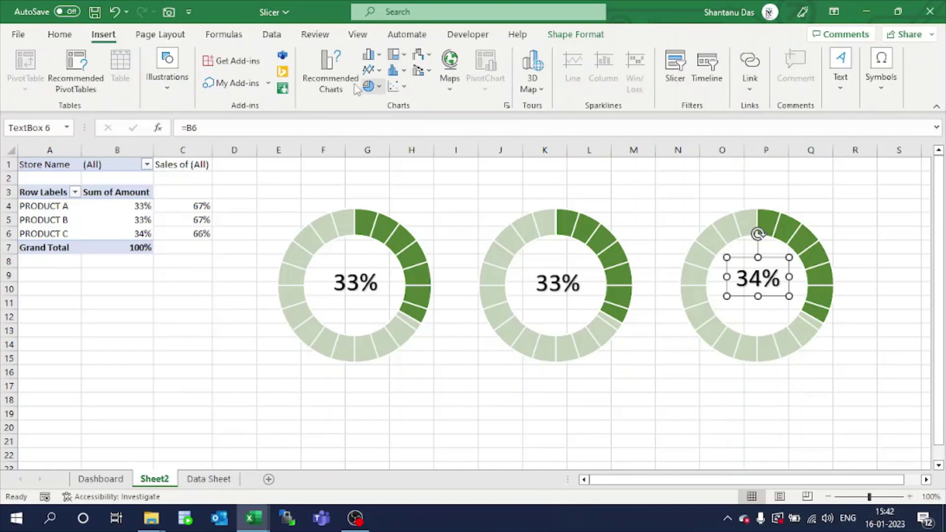
pyautogui.click(167, 74)
pyautogui.click(194, 139)
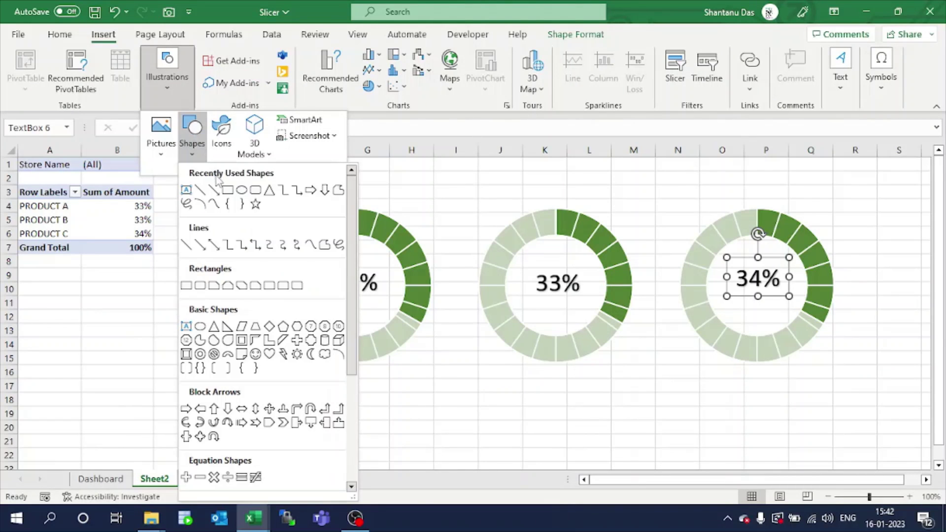
pyautogui.click(254, 191)
pyautogui.moveTo(267, 377); pyautogui.dragTo(437, 412)
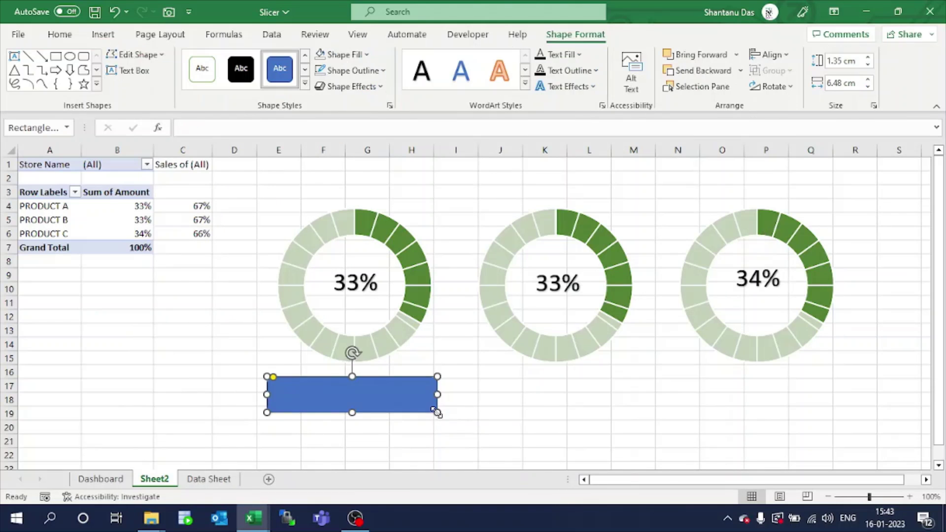
# Link the rectangle below the first doughnut to PRODUCT A's name with =A4 and apply a green gradient shape style
pyautogui.click(204, 125)
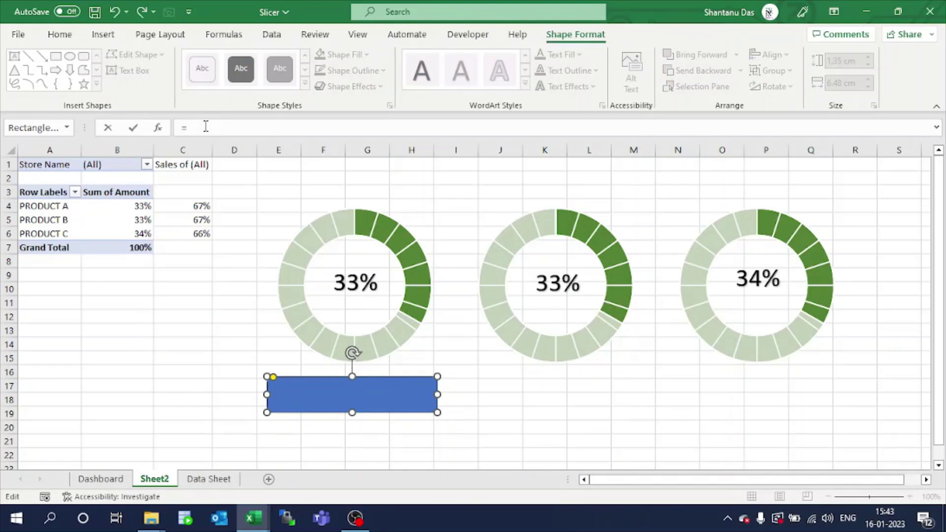
pyautogui.write('=a4')
pyautogui.click(182, 302)
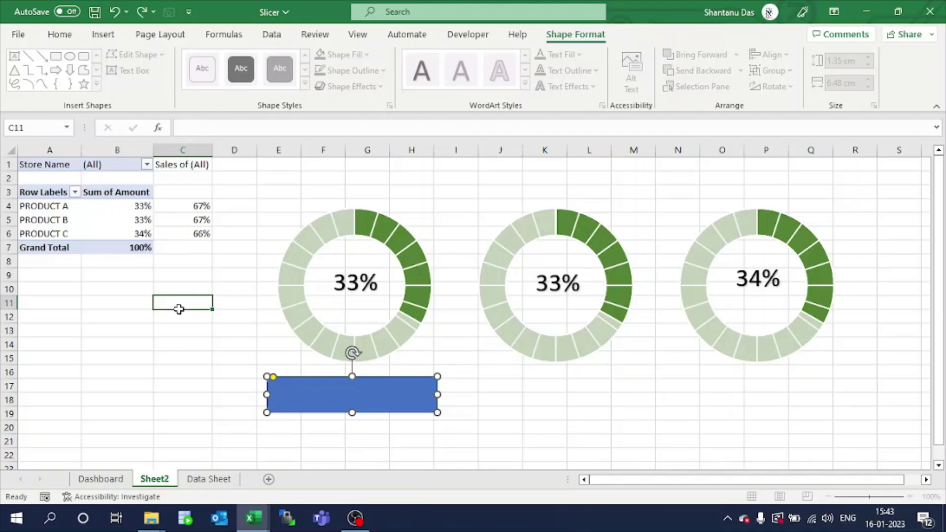
pyautogui.click(290, 391)
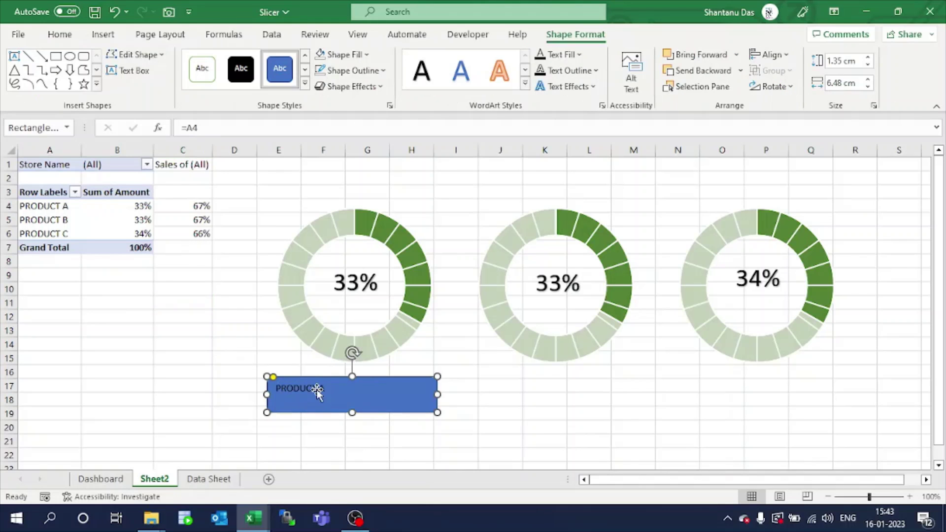
pyautogui.click(305, 84)
pyautogui.click(434, 299)
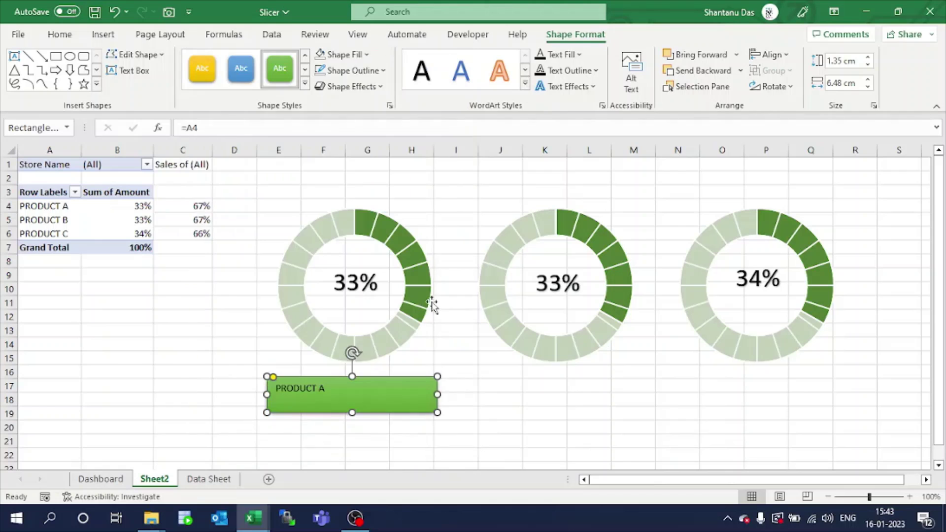
# Format the PRODUCT A label's text as bold, white and 16 pt, centered horizontally and vertically
pyautogui.rightClick(74, 40)
pyautogui.click(60, 35)
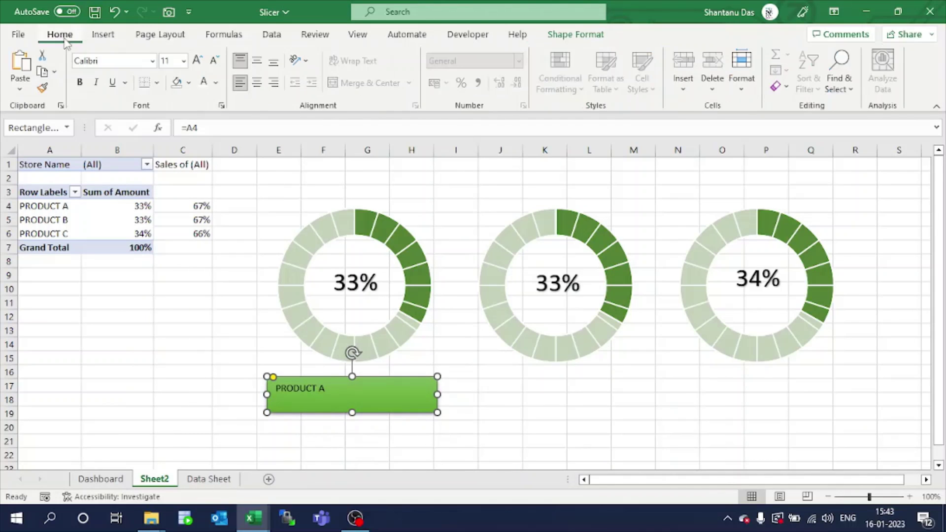
pyautogui.click(80, 82)
pyautogui.click(205, 84)
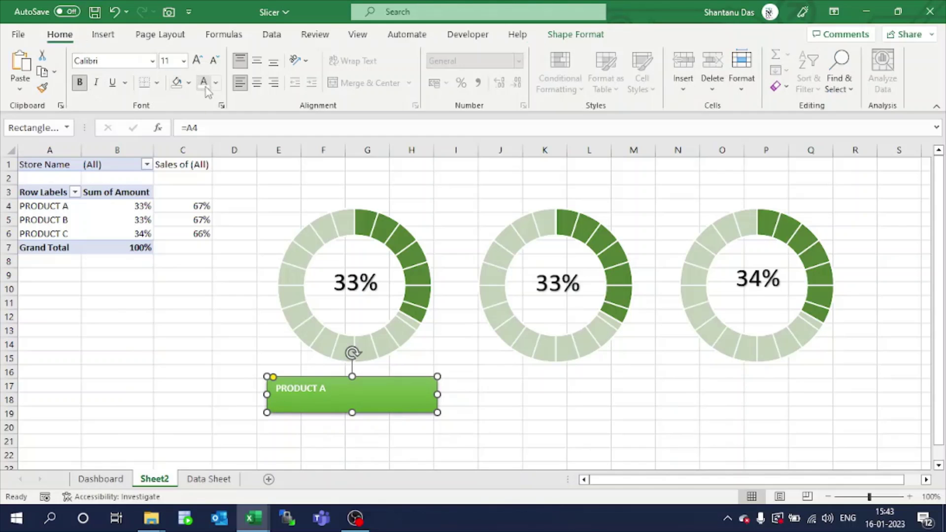
pyautogui.click(256, 60)
pyautogui.click(256, 83)
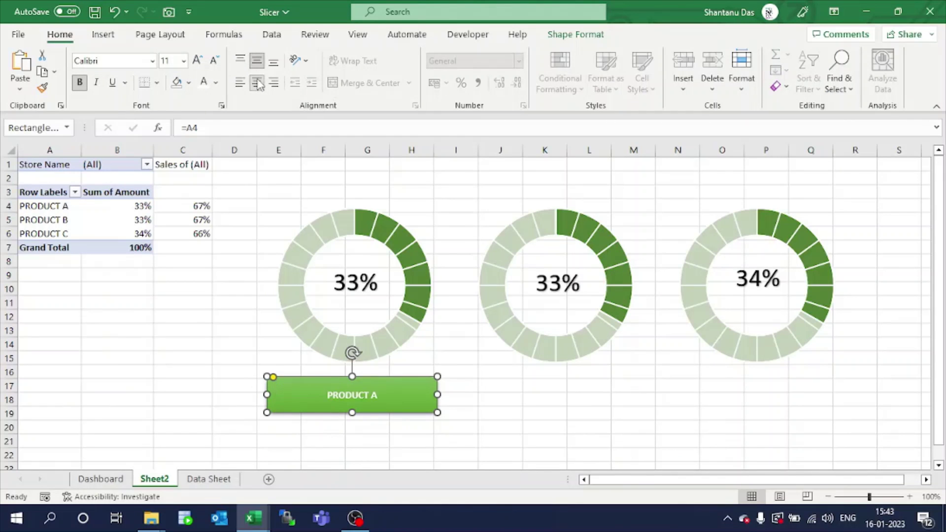
pyautogui.click(196, 60)
pyautogui.click(197, 60)
pyautogui.click(196, 60)
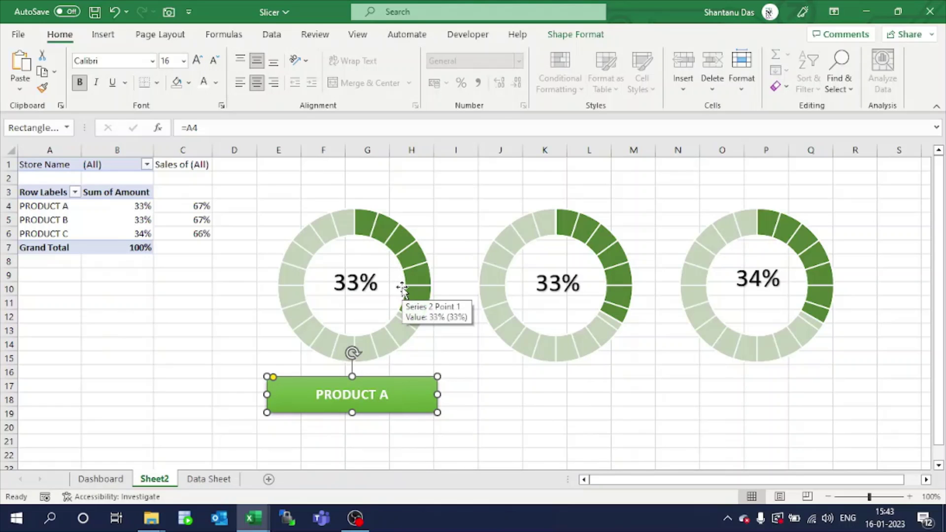
# Duplicate the PRODUCT A label below the second and third doughnuts and link the second doughnut's copy with the formula =A5
pyautogui.moveTo(416, 393); pyautogui.dragTo(595, 385)
pyautogui.moveTo(605, 385); pyautogui.dragTo(769, 381)
pyautogui.click(612, 411)
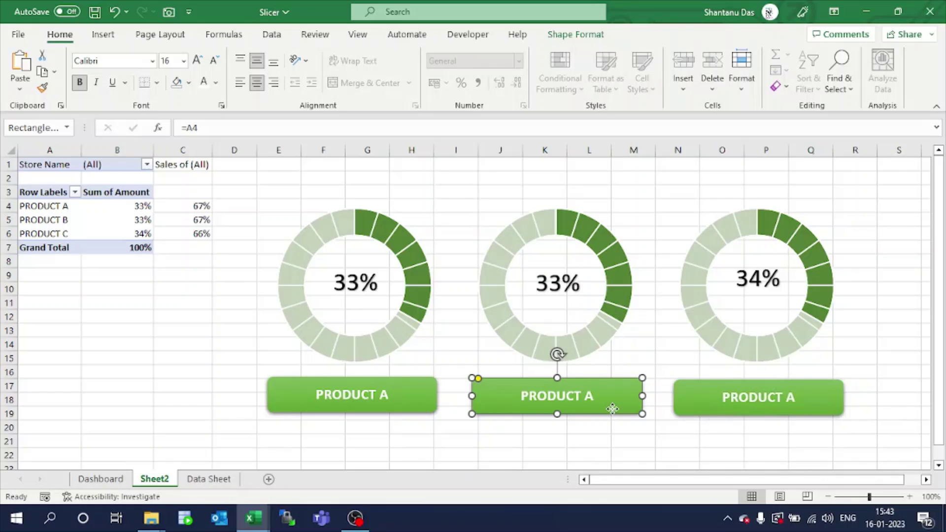
pyautogui.click(305, 126)
pyautogui.press('BackSpace')
pyautogui.write('5')
pyautogui.press('Return')
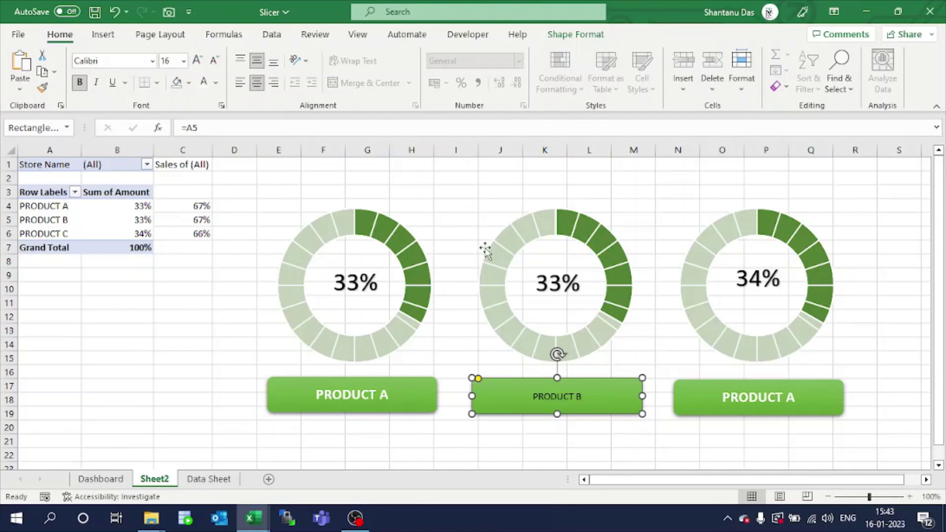
# Link the label below the third doughnut to PRODUCT C's name with the formula =A6
pyautogui.click(760, 394)
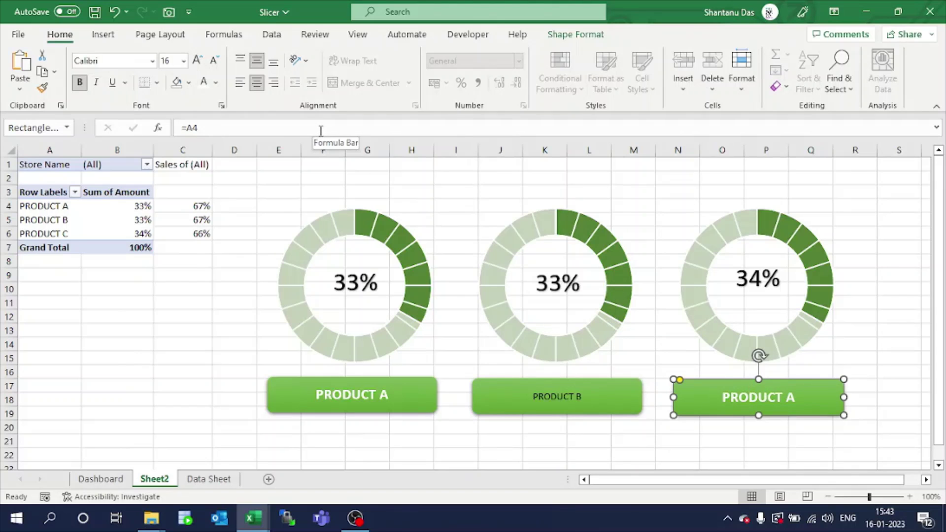
pyautogui.click(321, 130)
pyautogui.press('BackSpace')
pyautogui.write('6')
pyautogui.press('Return')
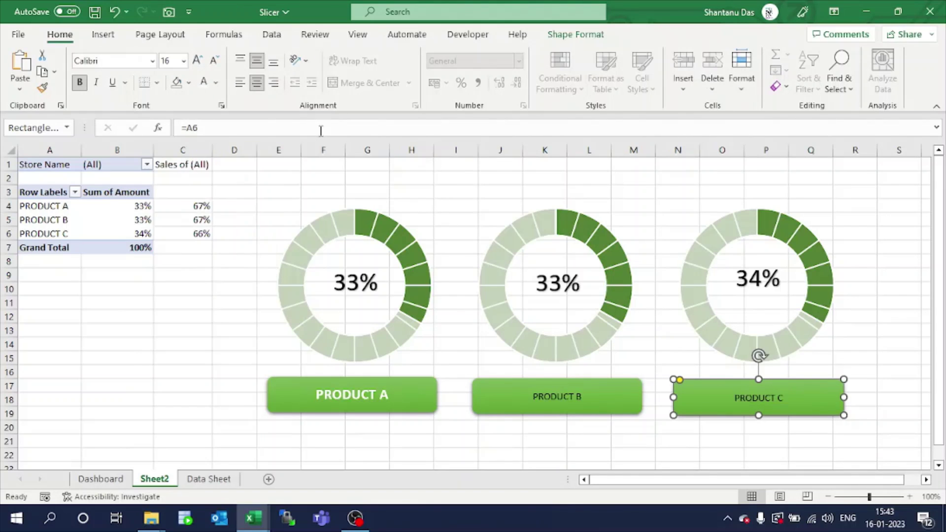
# Copy the PRODUCT A label's formatting onto the PRODUCT B and PRODUCT C labels
pyautogui.click(332, 379)
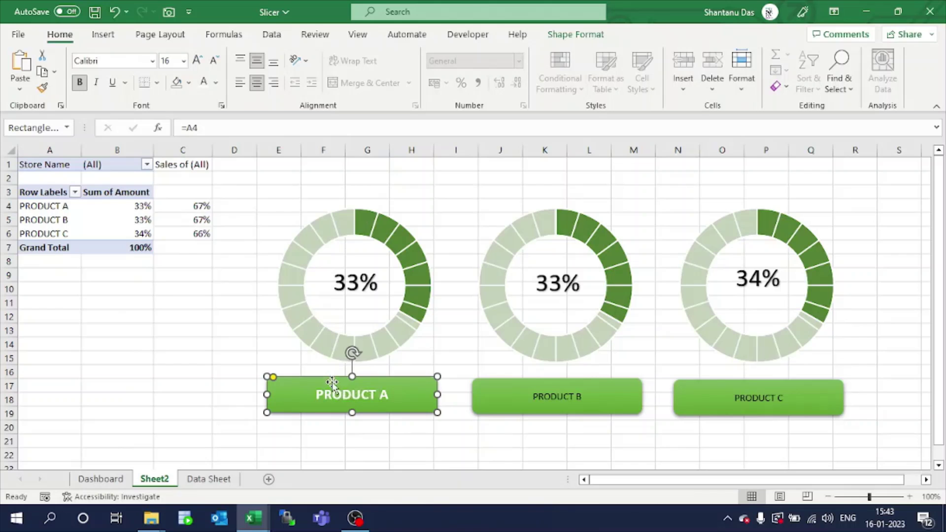
pyautogui.click(42, 88)
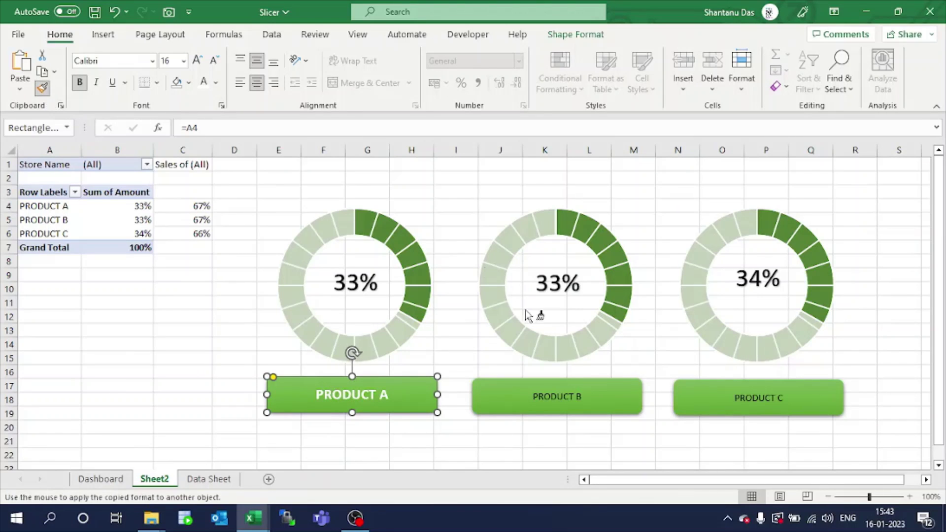
pyautogui.click(534, 391)
pyautogui.click(42, 89)
pyautogui.click(803, 404)
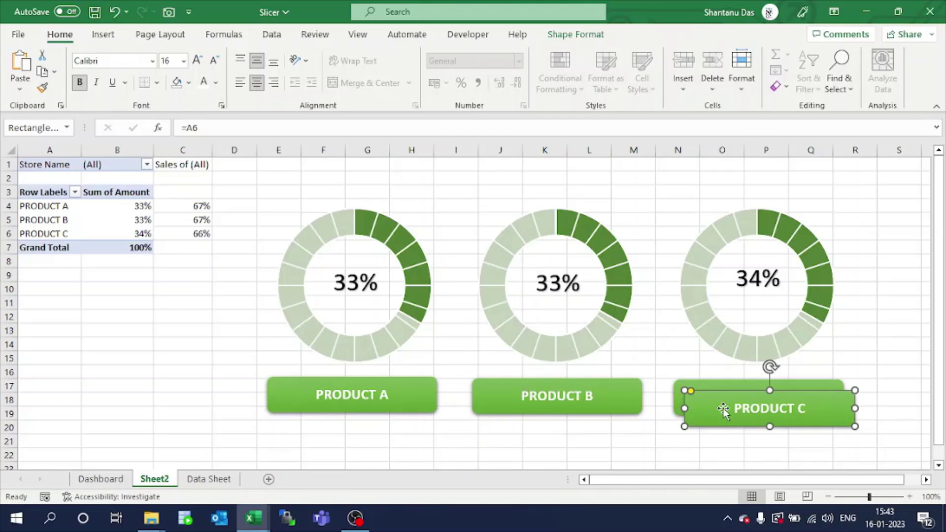
# Place a copy of the PRODUCT C label above the second doughnut and link it to the sales title with =C1
pyautogui.click(674, 357)
pyautogui.moveTo(675, 357); pyautogui.dragTo(505, 176)
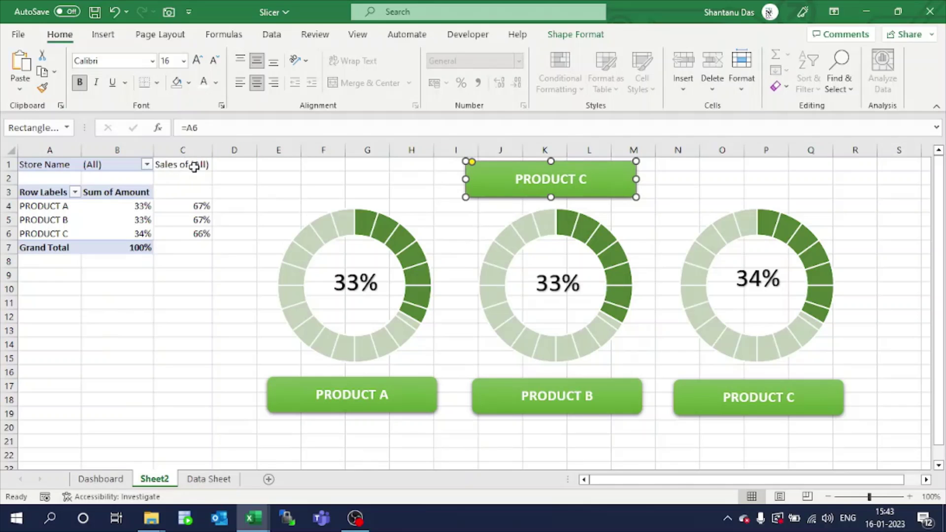
pyautogui.click(221, 127)
pyautogui.write('=c1')
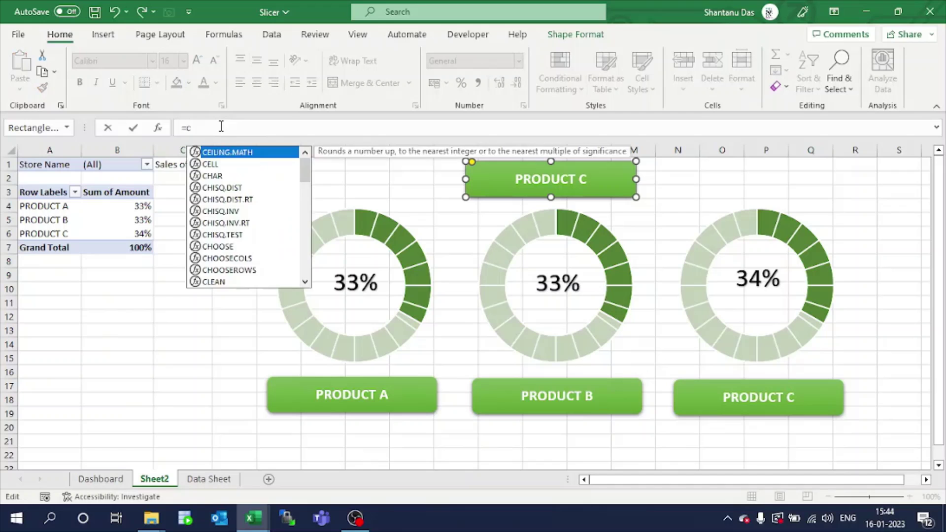
pyautogui.press('Return')
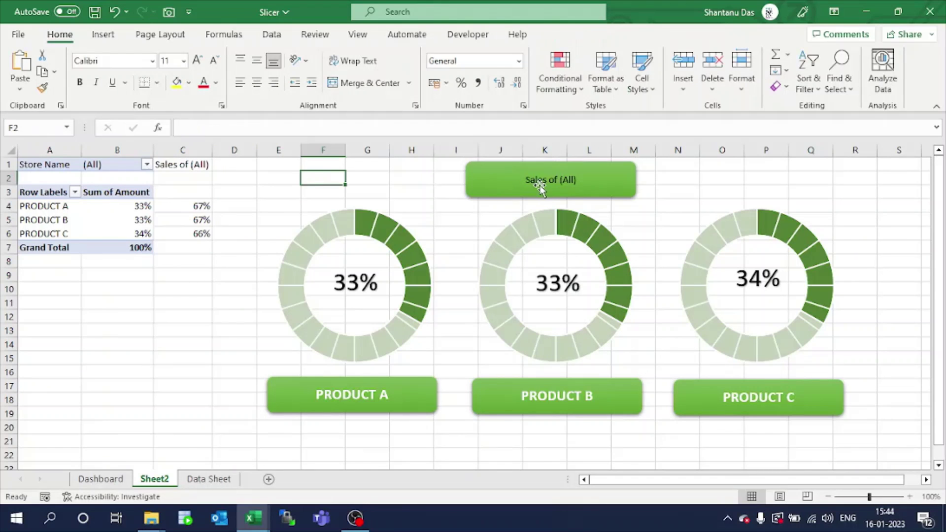
# Format the sales title's text above the doughnuts as white and 18 pt
pyautogui.click(204, 81)
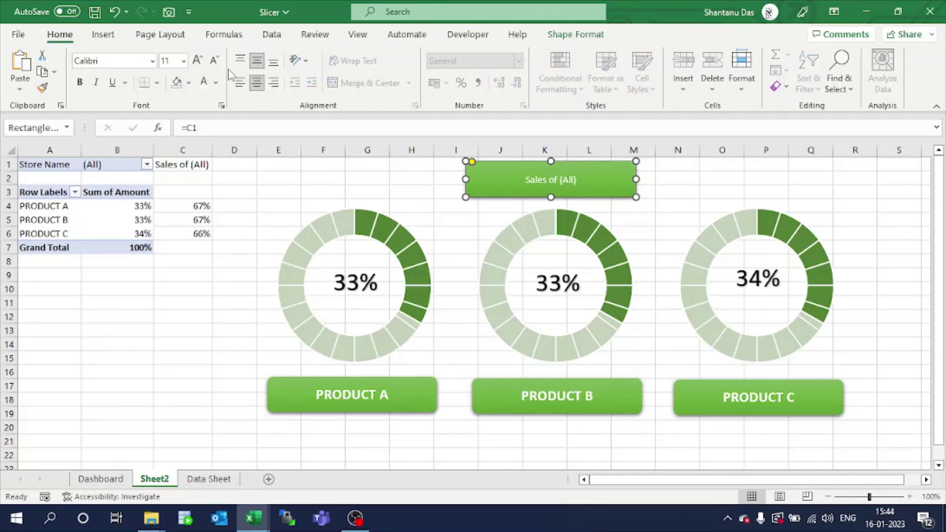
pyautogui.click(197, 61)
pyautogui.click(197, 61)
pyautogui.click(197, 61)
pyautogui.click(197, 61)
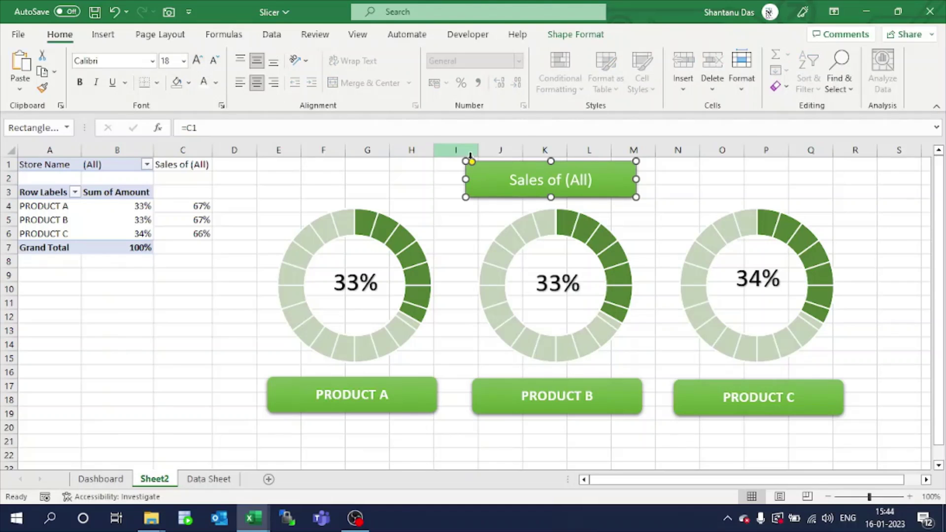
pyautogui.click(753, 171)
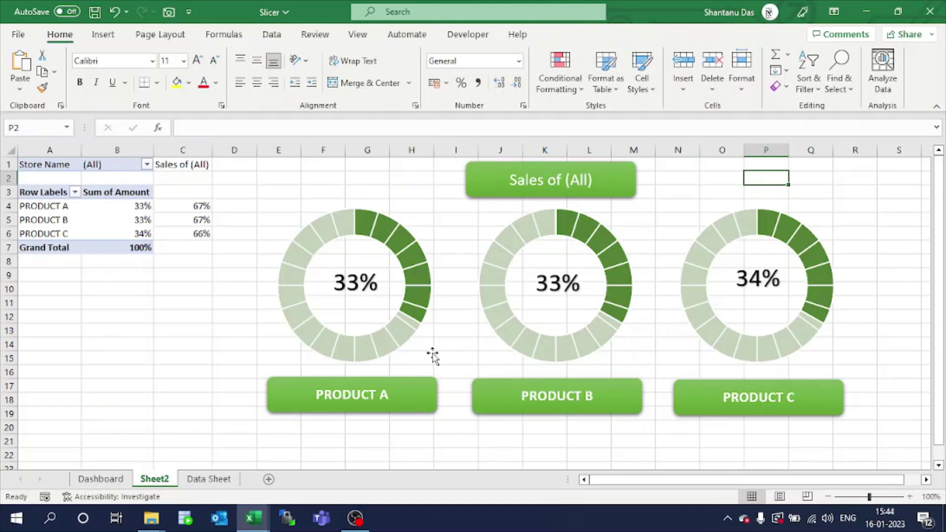
# Set the category axis labels of Series2 in the second doughnut chart to the range B5:C5 on Sheet2
pyautogui.click(110, 478)
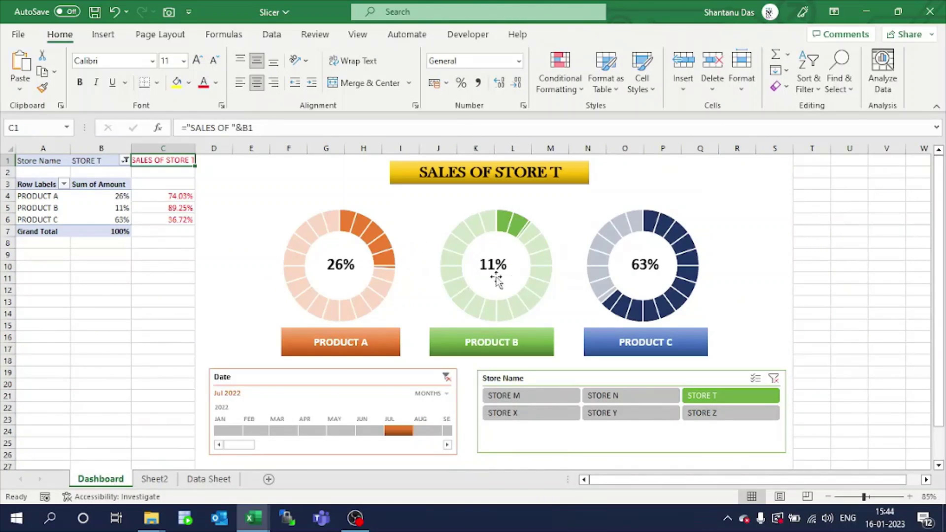
pyautogui.click(153, 480)
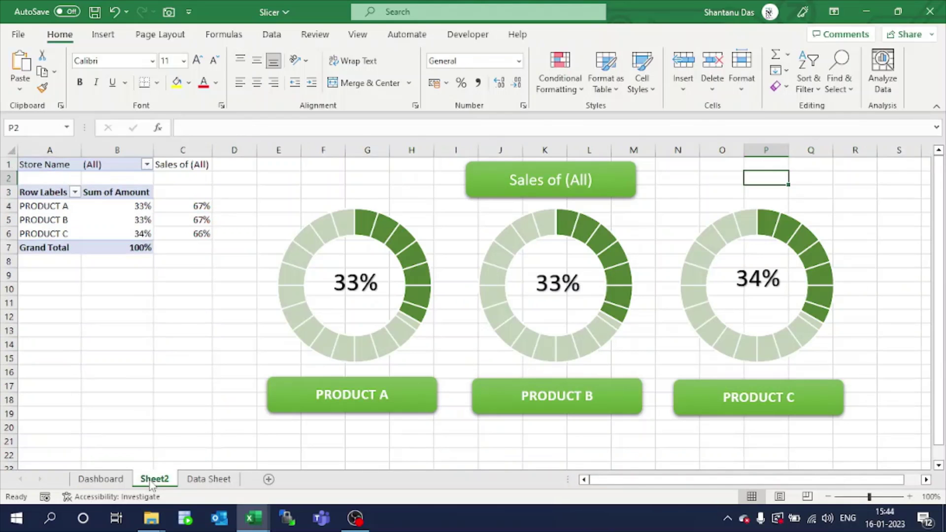
pyautogui.click(575, 266)
pyautogui.click(588, 246)
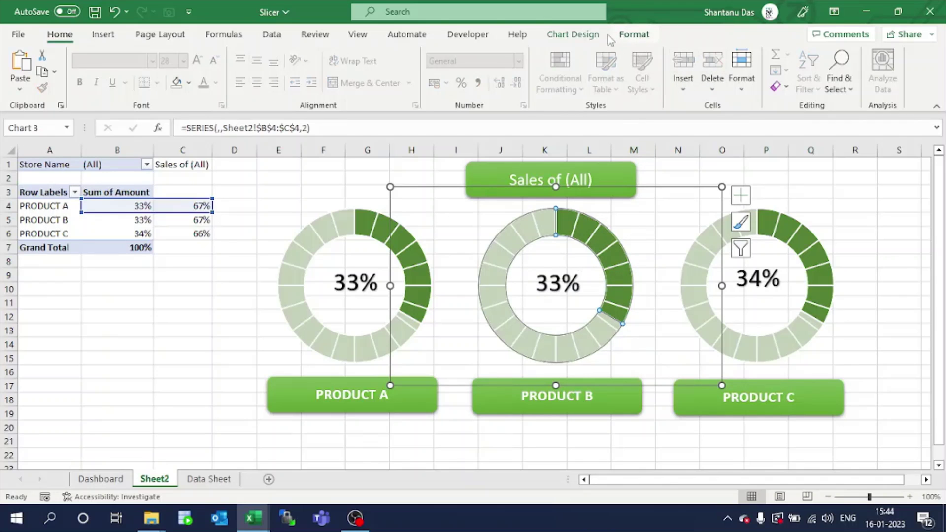
pyautogui.click(593, 37)
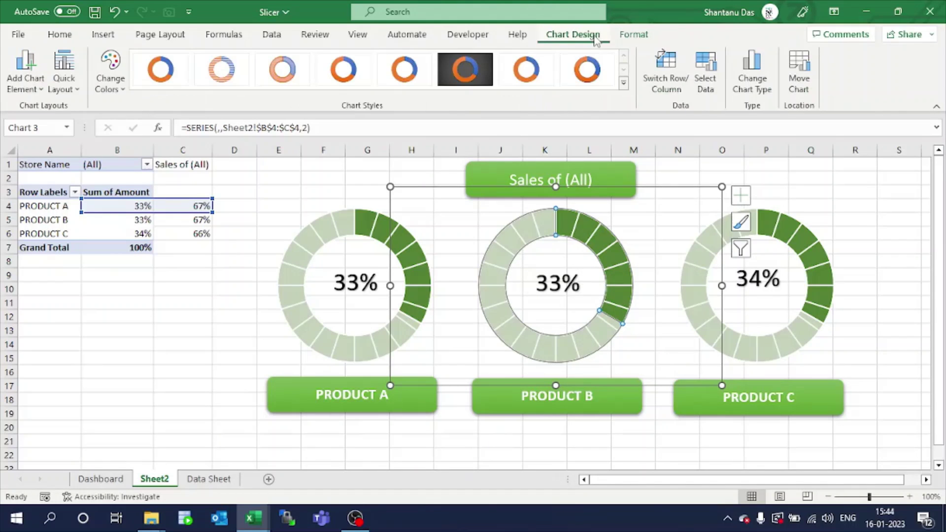
pyautogui.click(713, 73)
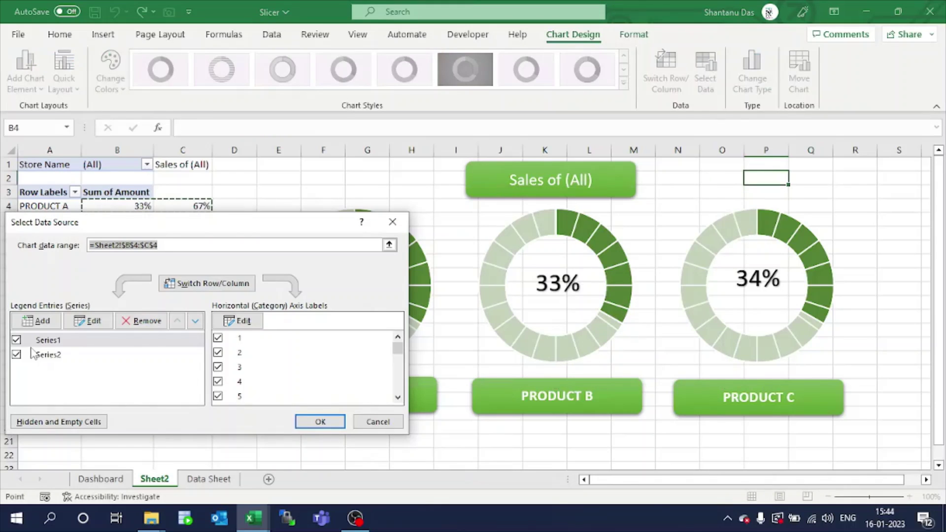
pyautogui.click(51, 356)
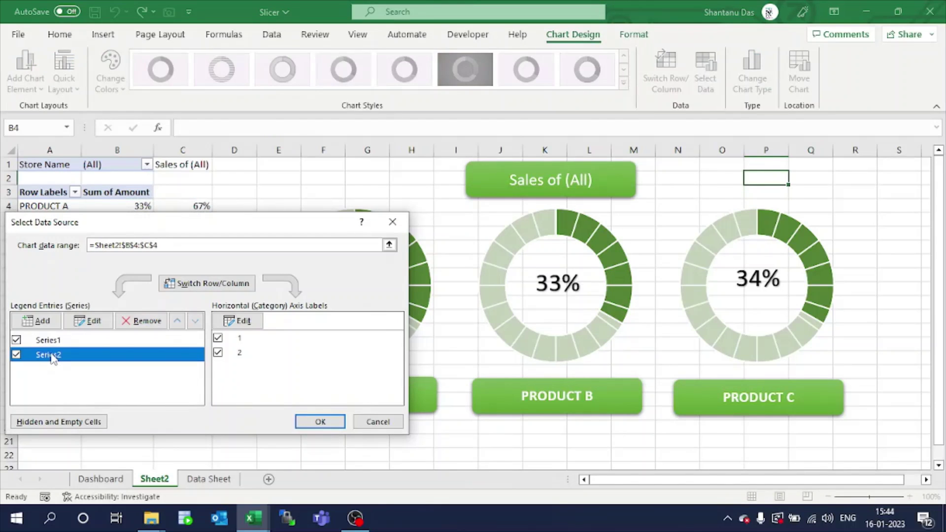
pyautogui.click(238, 321)
pyautogui.moveTo(127, 215); pyautogui.dragTo(205, 220)
pyautogui.click(235, 349)
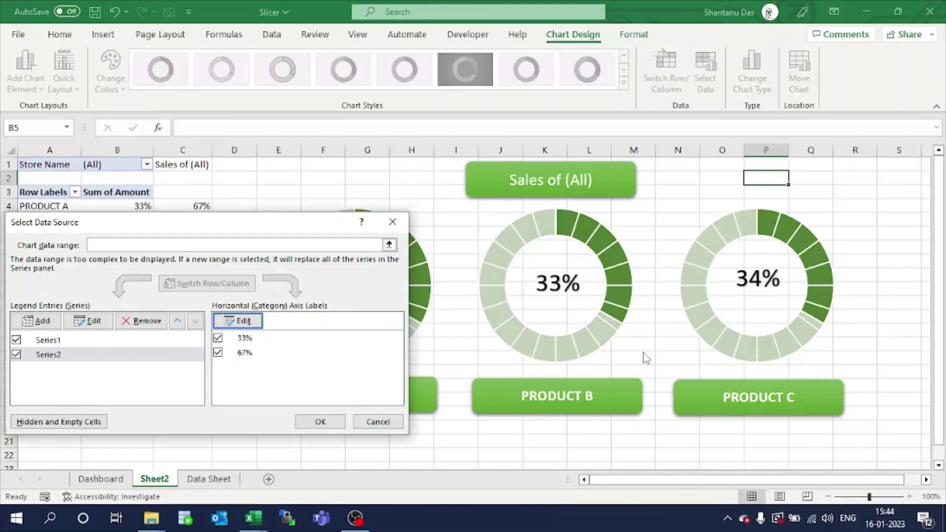
pyautogui.click(326, 423)
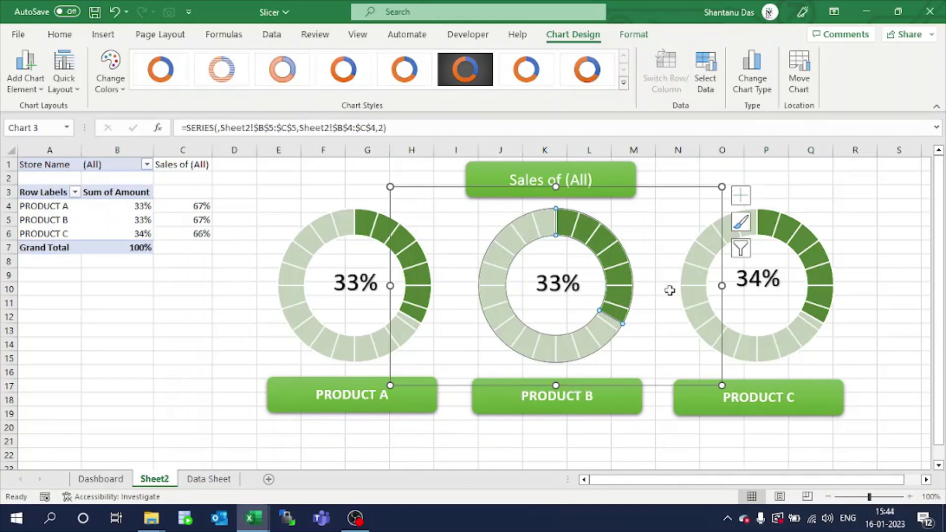
# Set the category axis labels of Series2 in the third doughnut chart to the range B6:C6 on Sheet2
pyautogui.click(756, 303)
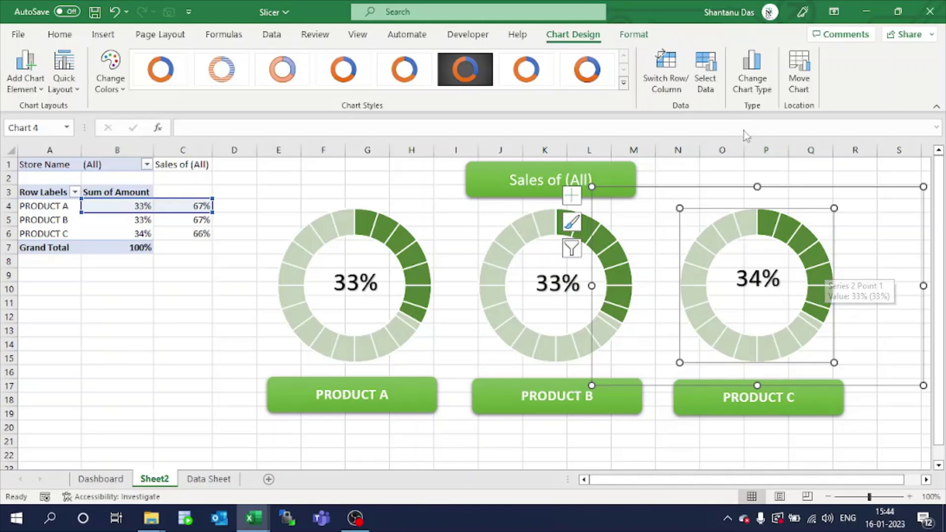
pyautogui.click(705, 71)
pyautogui.click(108, 358)
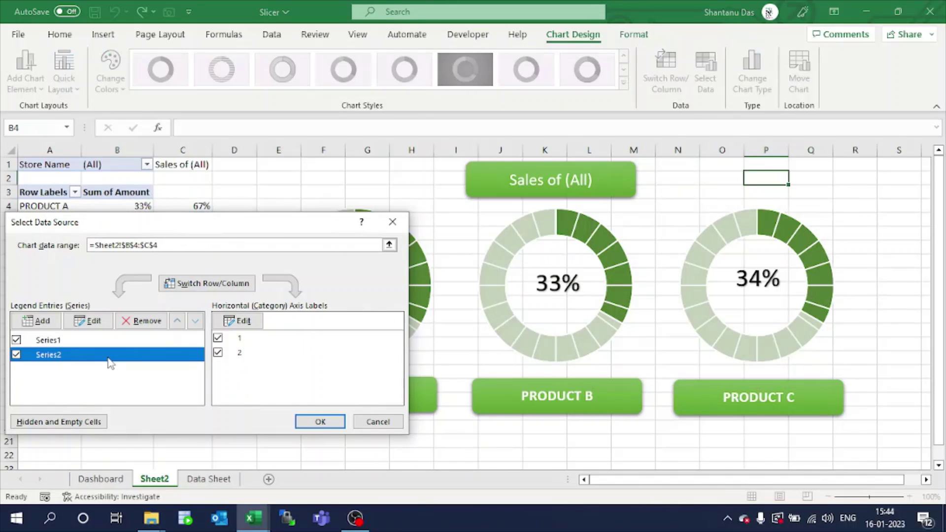
pyautogui.click(242, 320)
pyautogui.moveTo(113, 235); pyautogui.dragTo(165, 236)
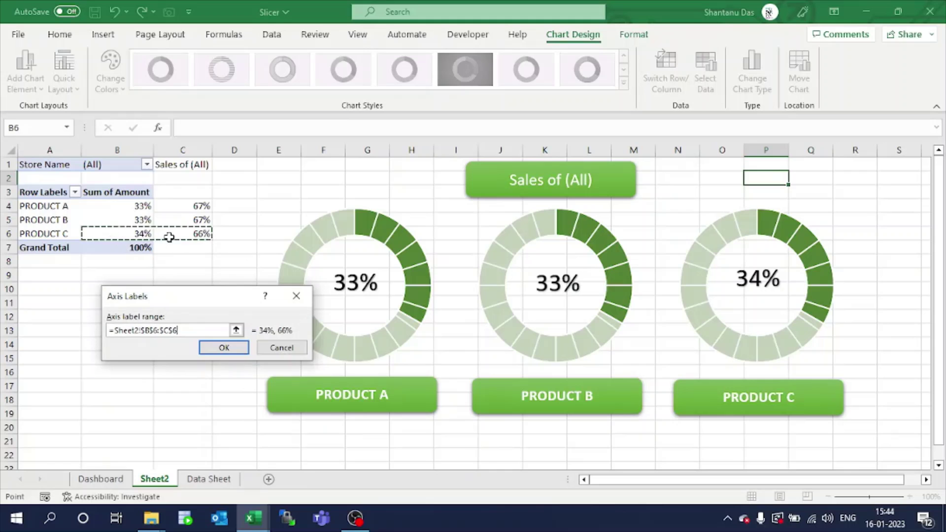
pyautogui.click(224, 348)
pyautogui.click(320, 421)
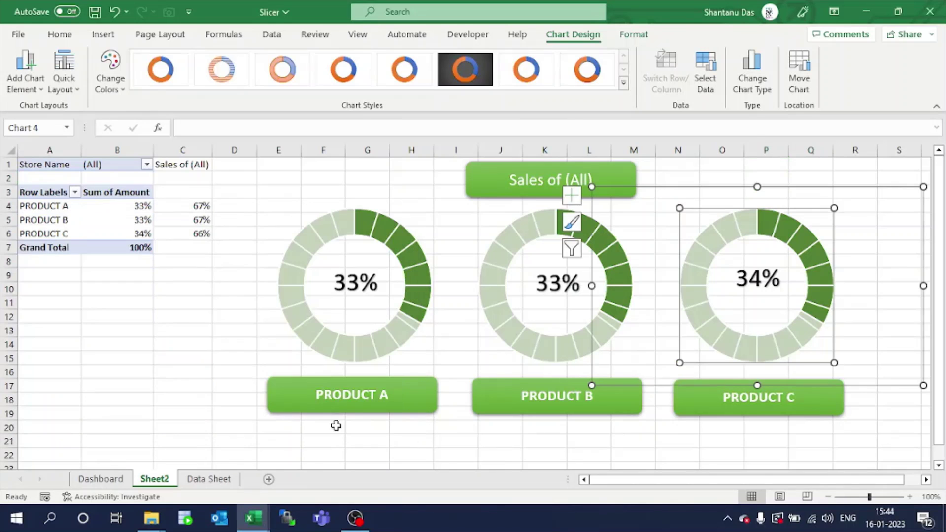
pyautogui.click(732, 439)
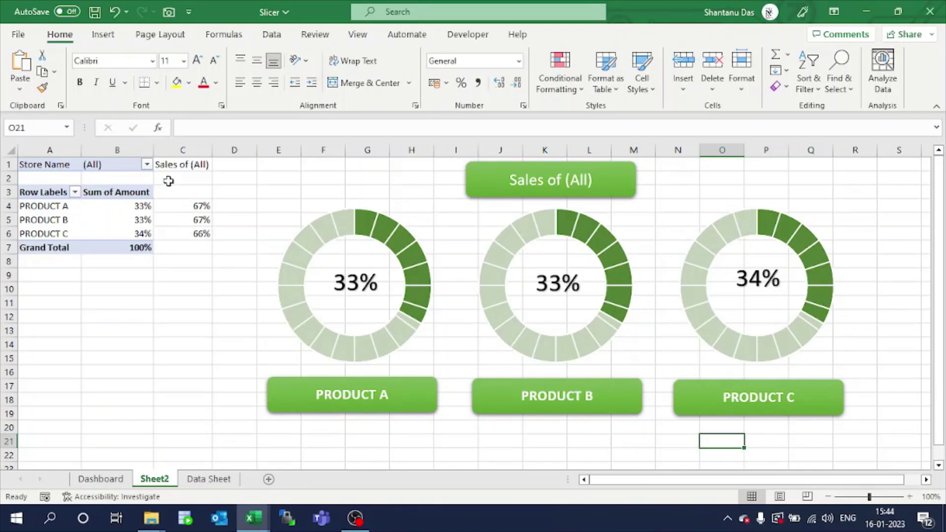
# Filter the pivot table's Store Name report filter to STORE X
pyautogui.click(147, 165)
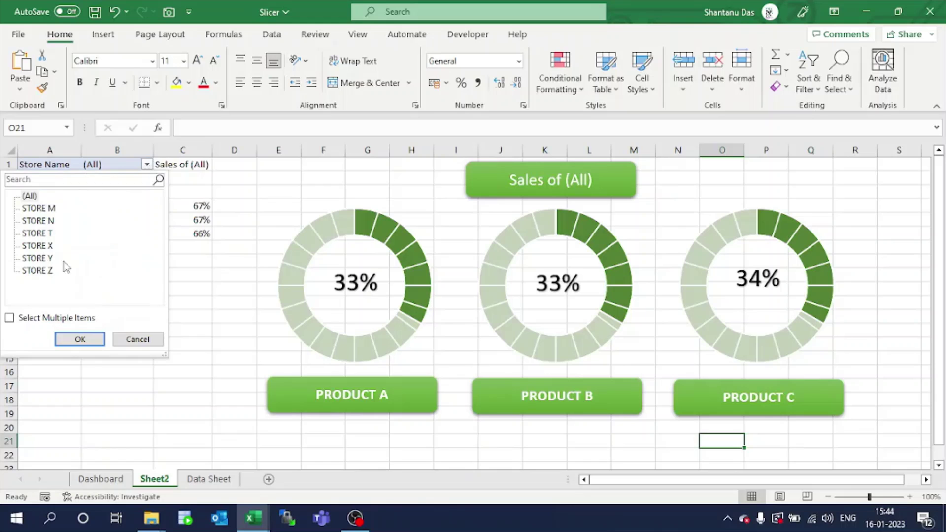
pyautogui.click(43, 249)
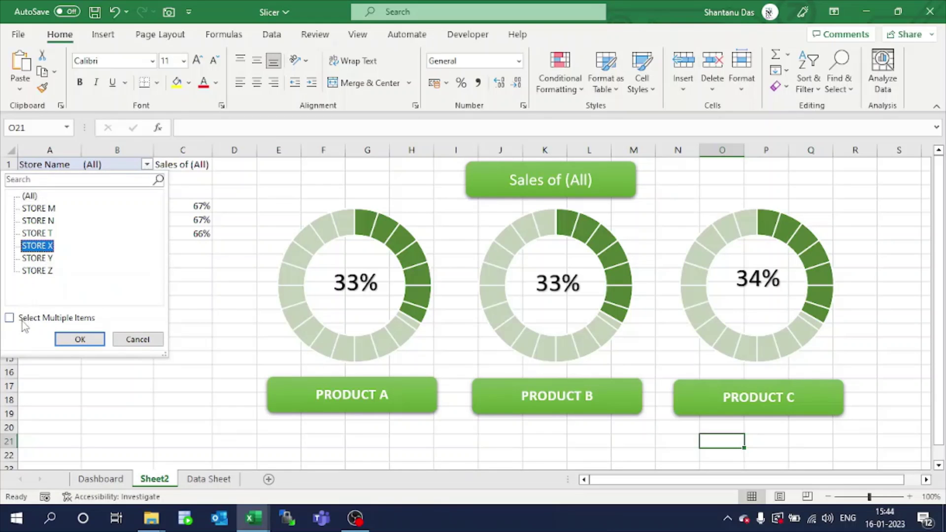
pyautogui.click(79, 339)
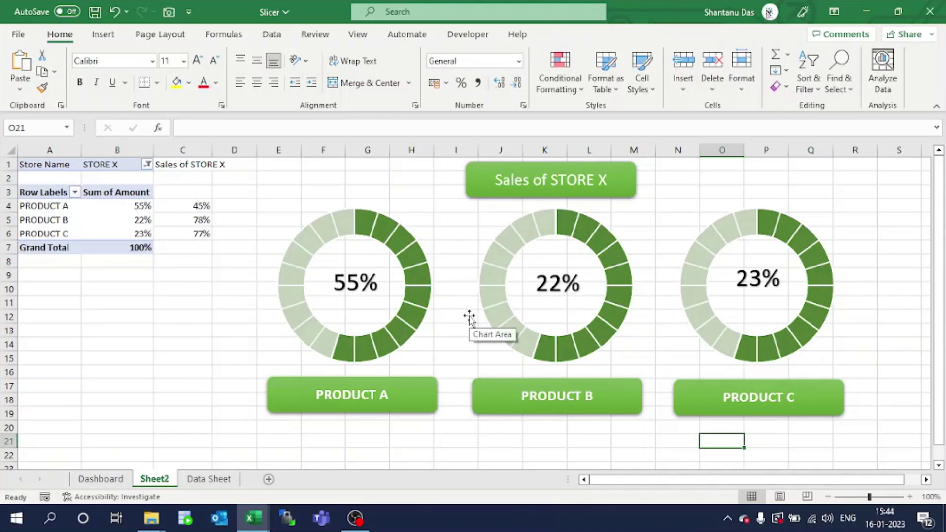
# Following the Dashboard sheet's example, insert a Store Name slicer for the Sheet2 pivot table and place it below the table
pyautogui.click(118, 483)
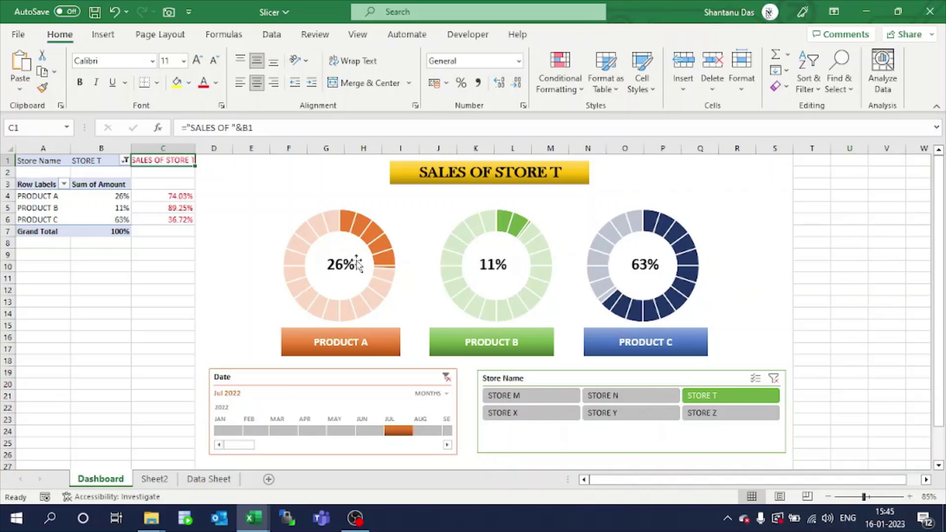
pyautogui.click(165, 483)
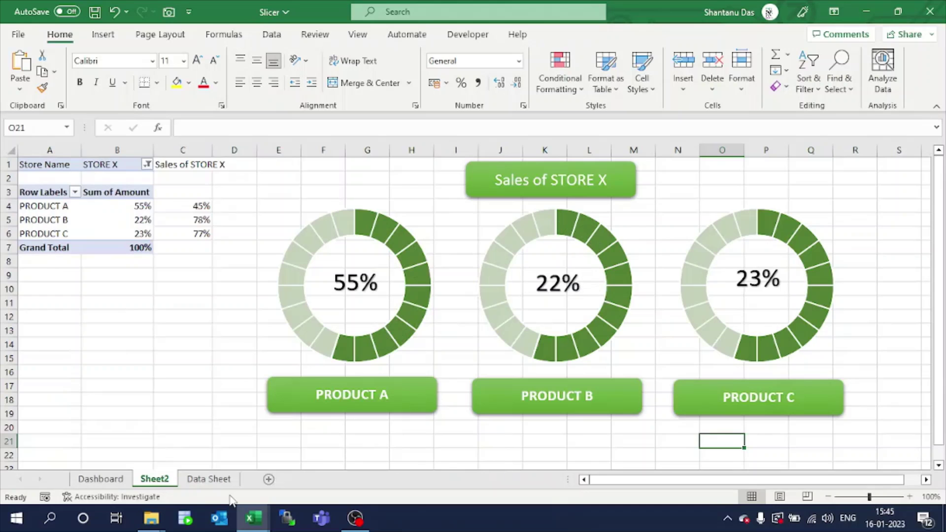
pyautogui.click(100, 480)
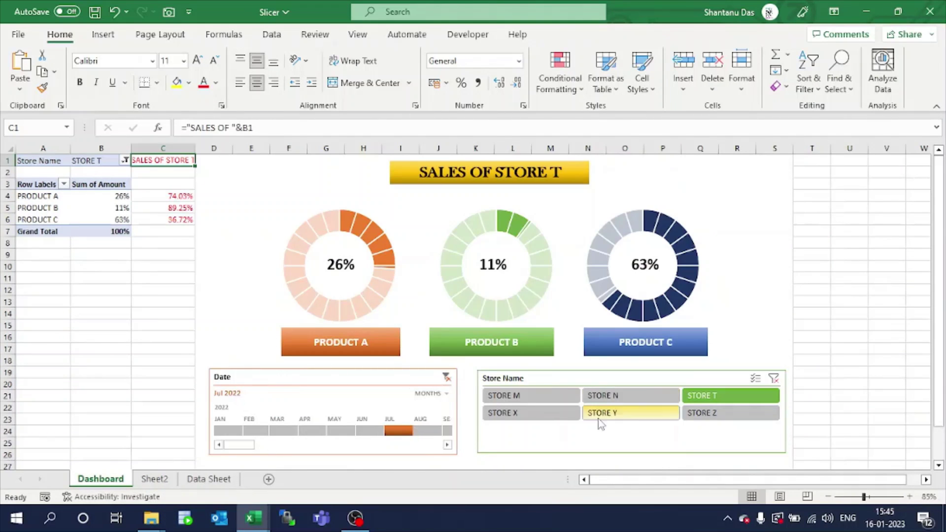
pyautogui.click(142, 480)
pyautogui.click(298, 446)
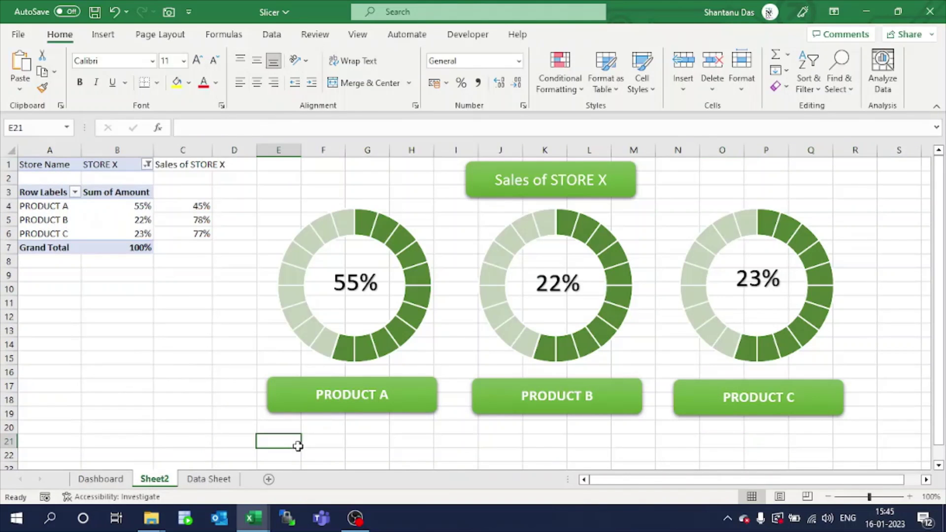
pyautogui.click(103, 35)
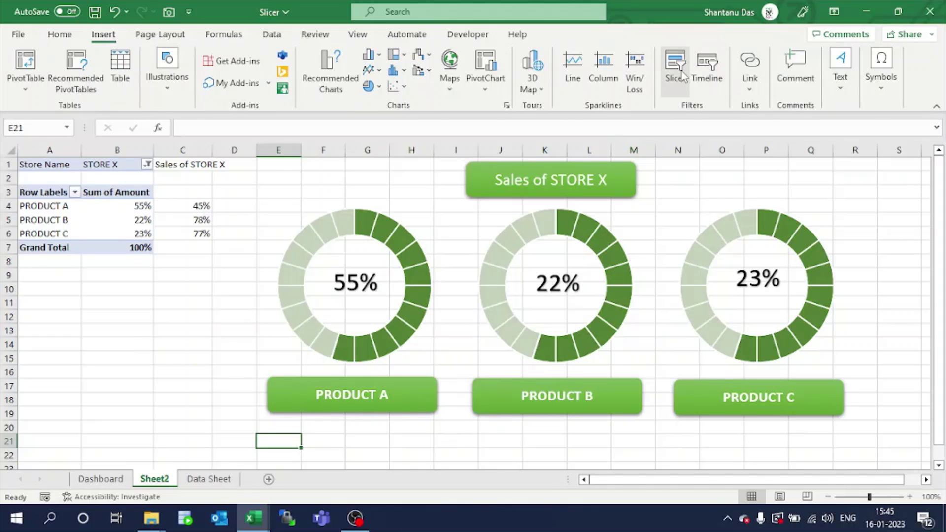
pyautogui.click(127, 212)
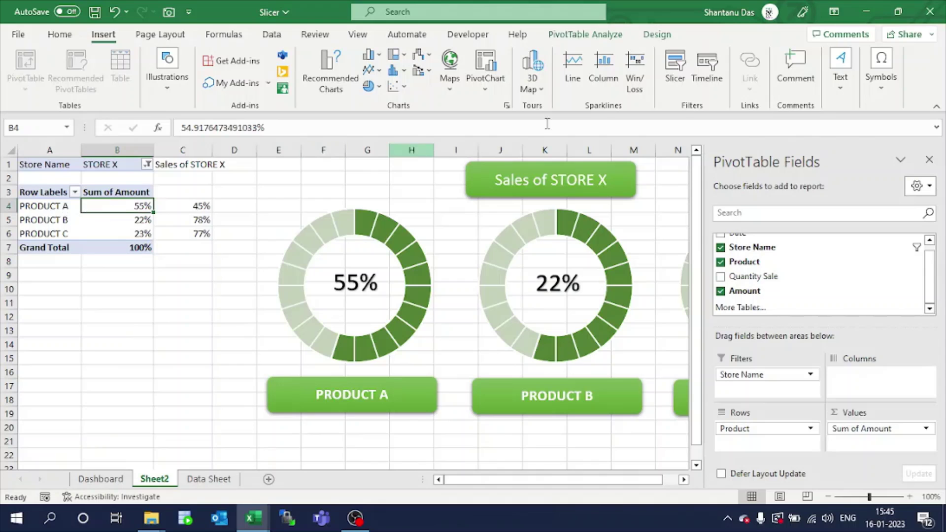
pyautogui.click(688, 72)
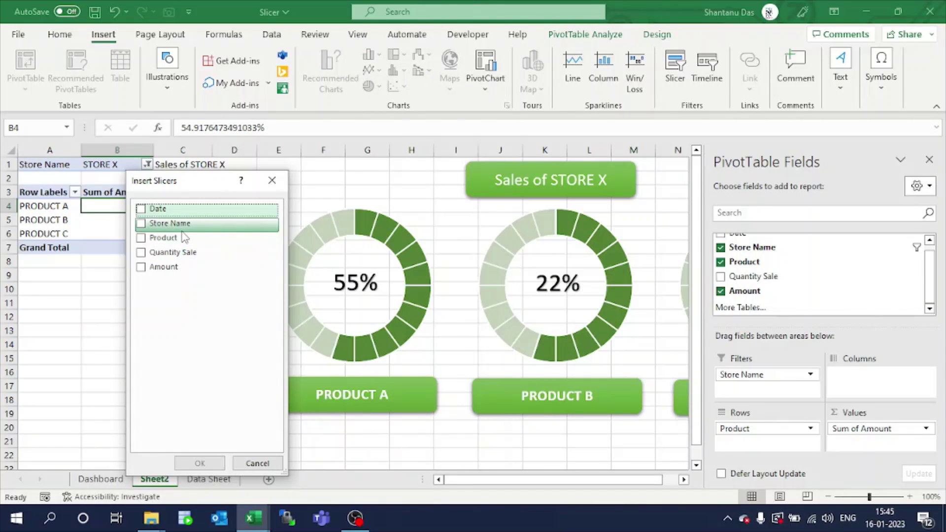
pyautogui.click(141, 225)
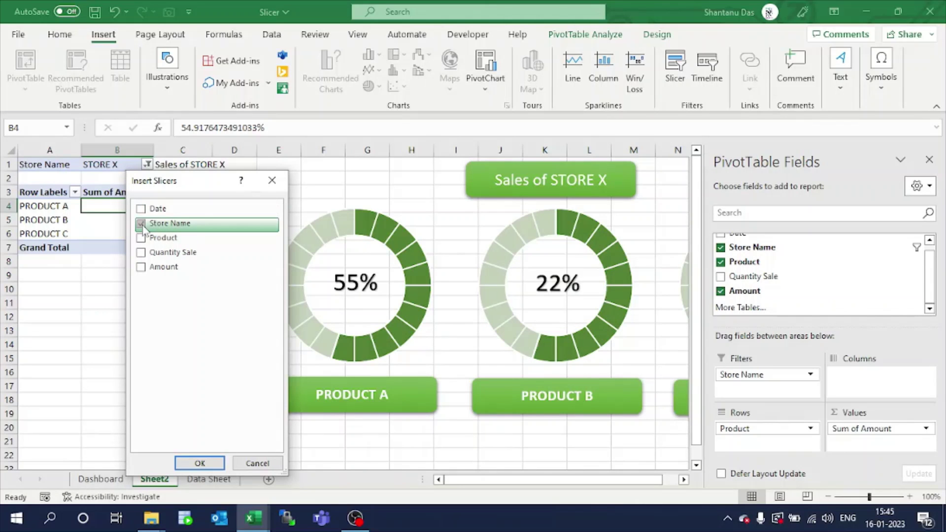
pyautogui.click(213, 466)
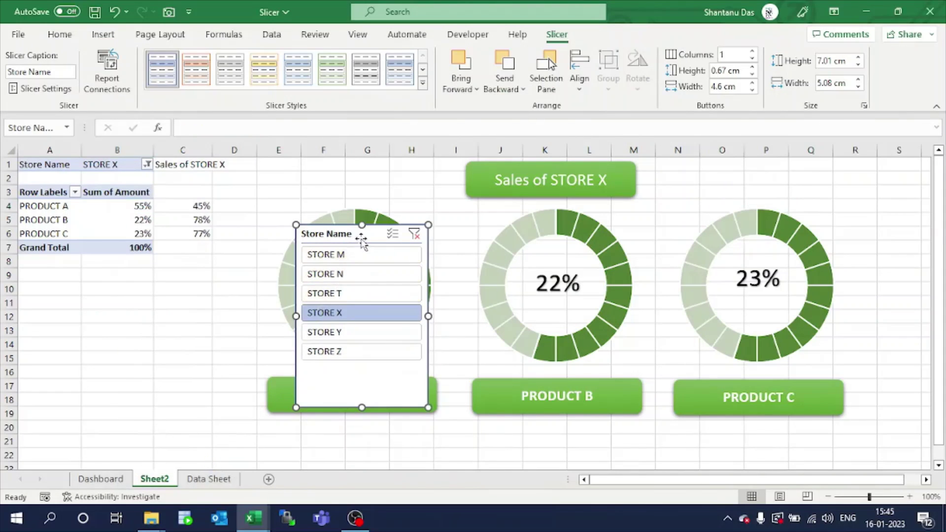
pyautogui.moveTo(331, 248); pyautogui.dragTo(100, 292)
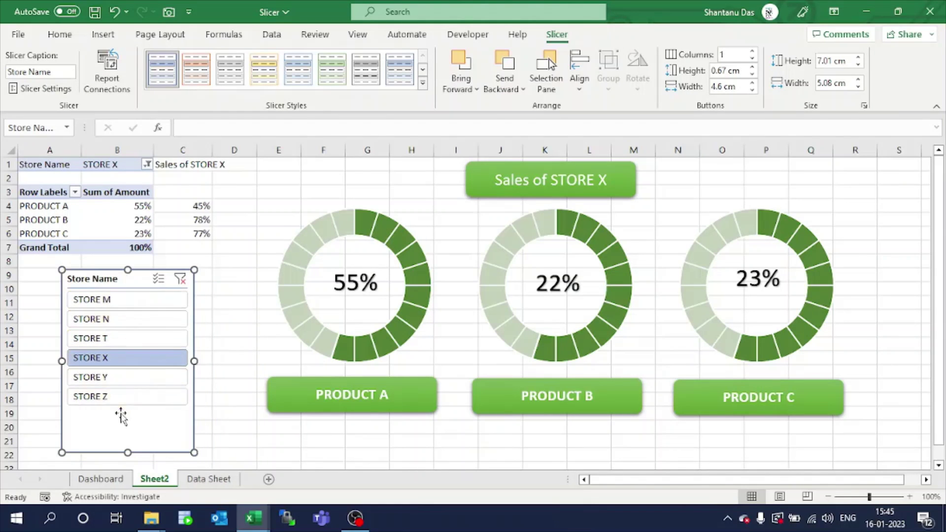
pyautogui.click(103, 479)
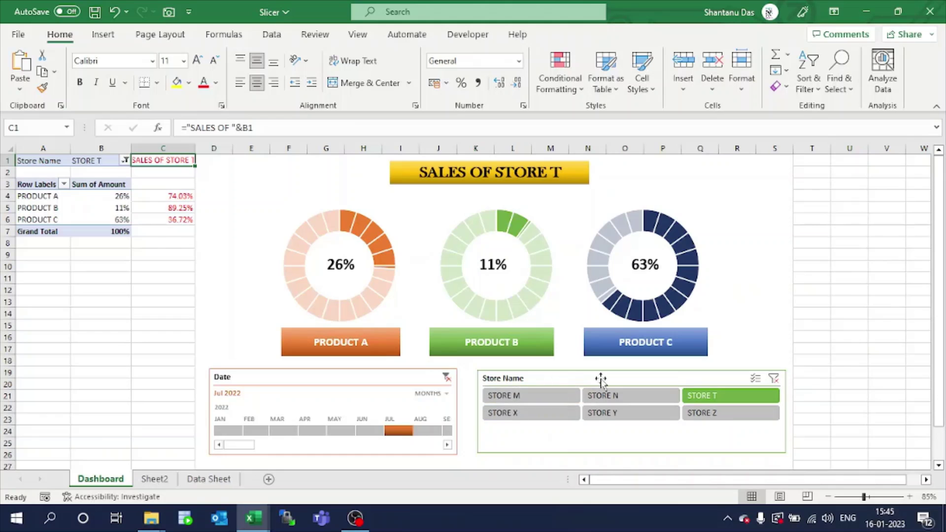
pyautogui.click(111, 496)
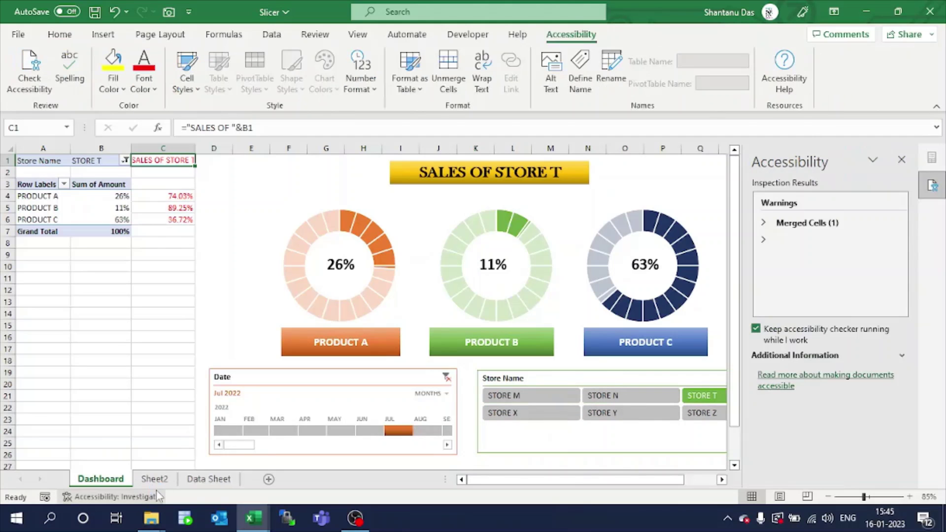
pyautogui.click(155, 479)
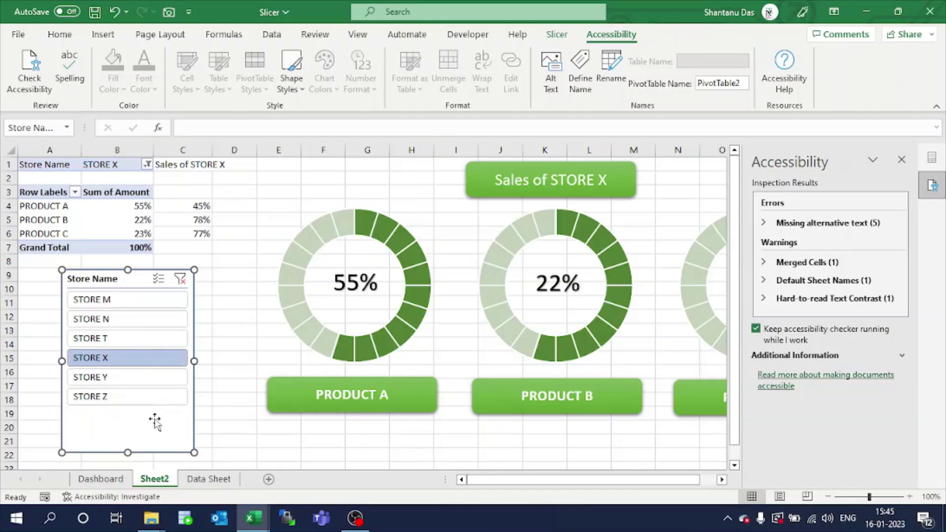
pyautogui.rightClick(156, 423)
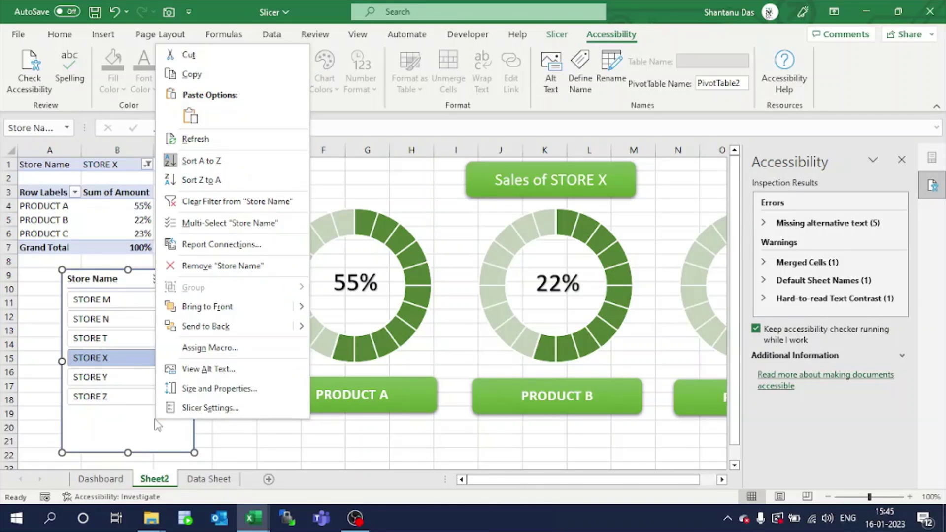
pyautogui.click(185, 410)
pyautogui.moveTo(157, 311); pyautogui.dragTo(537, 179)
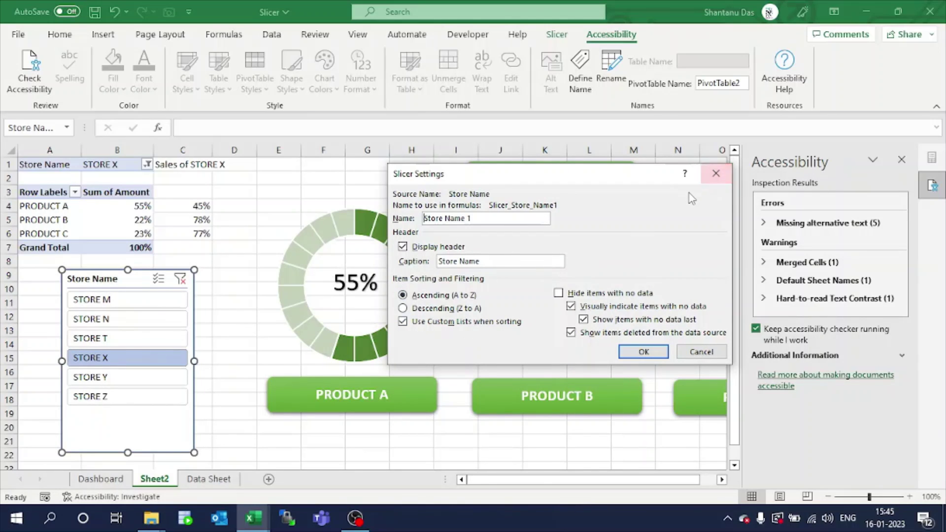
pyautogui.click(715, 176)
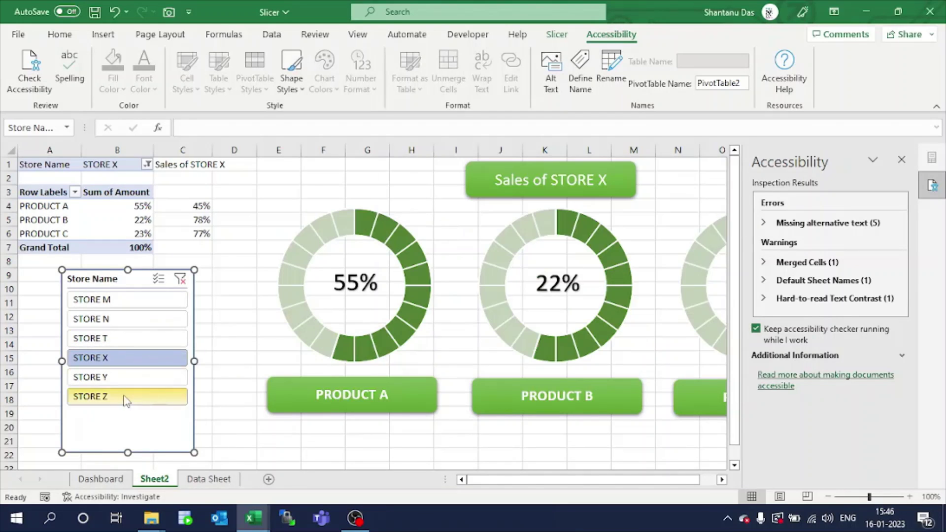
# Set the number of columns in the Store Name slicer's layout to 3
pyautogui.rightClick(123, 418)
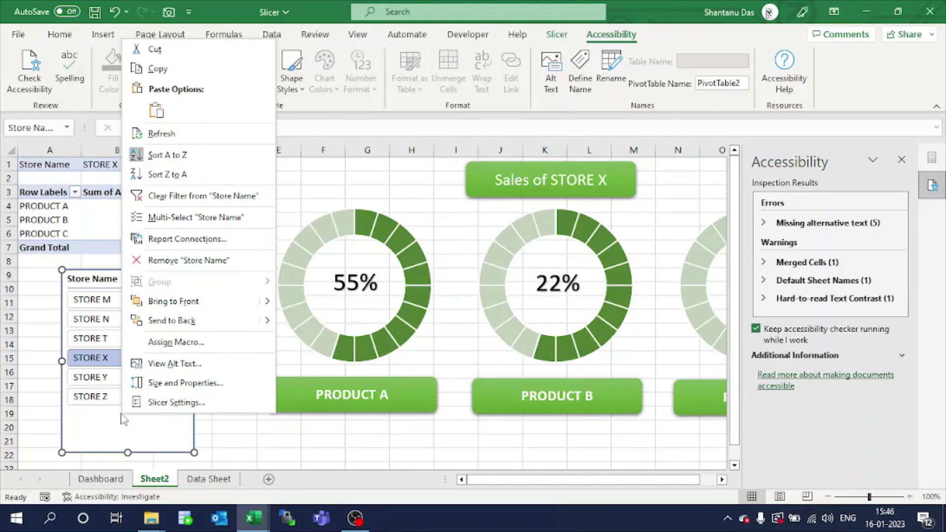
pyautogui.click(187, 383)
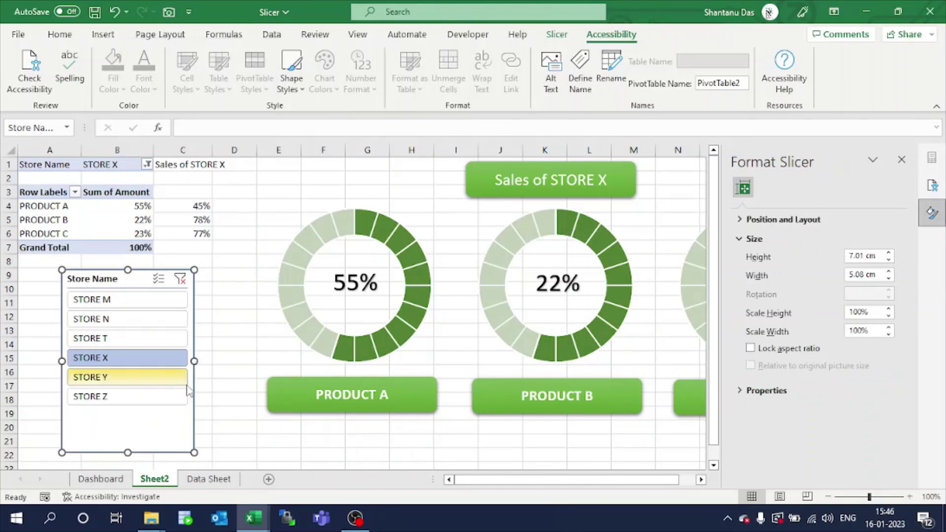
pyautogui.click(741, 222)
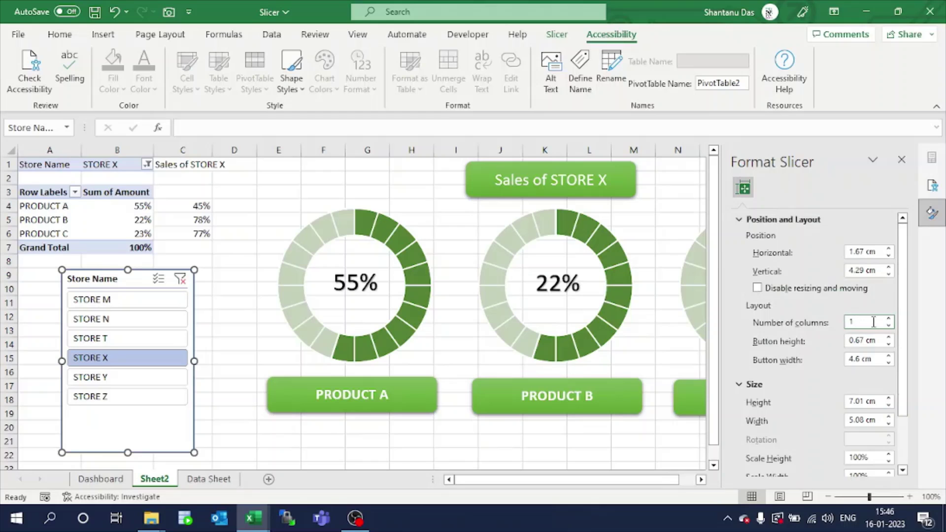
pyautogui.click(888, 319)
pyautogui.click(889, 319)
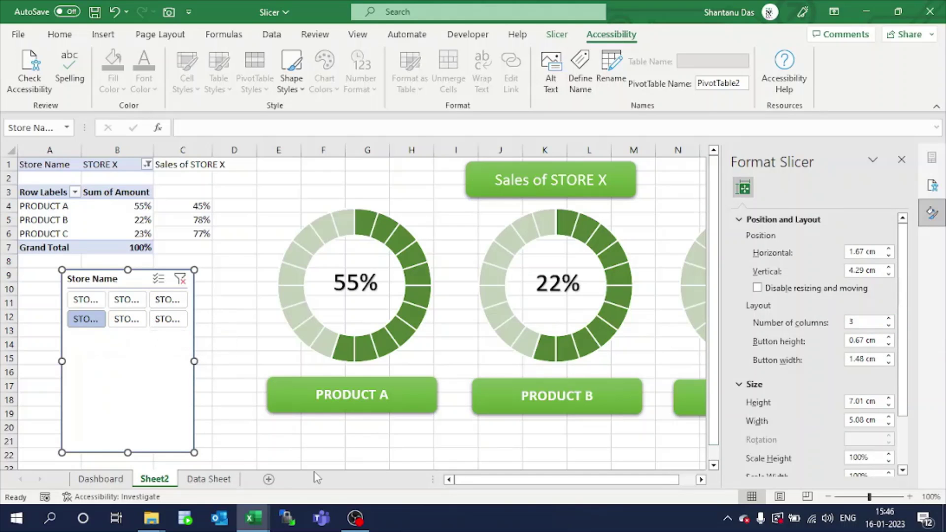
pyautogui.click(901, 160)
# Widen the slicer to show full store names, shorten it to two button rows, and move it below the PRODUCT B and PRODUCT C labels
pyautogui.moveTo(194, 361); pyautogui.dragTo(367, 361)
pyautogui.click(897, 163)
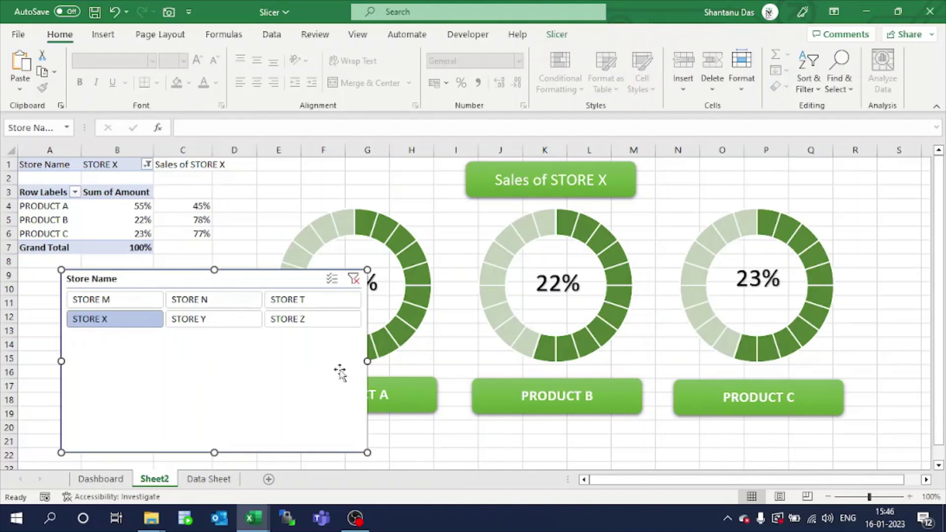
pyautogui.moveTo(214, 452); pyautogui.dragTo(217, 335)
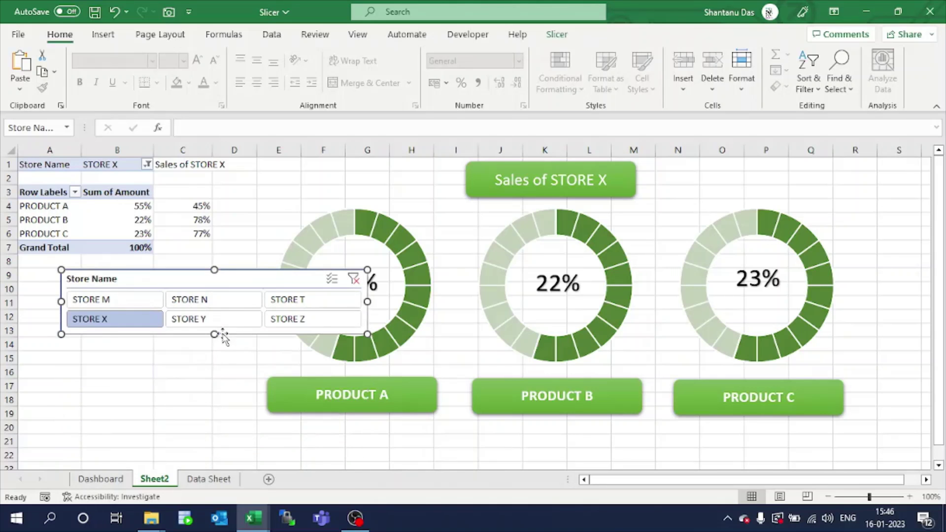
pyautogui.moveTo(243, 277); pyautogui.dragTo(722, 433)
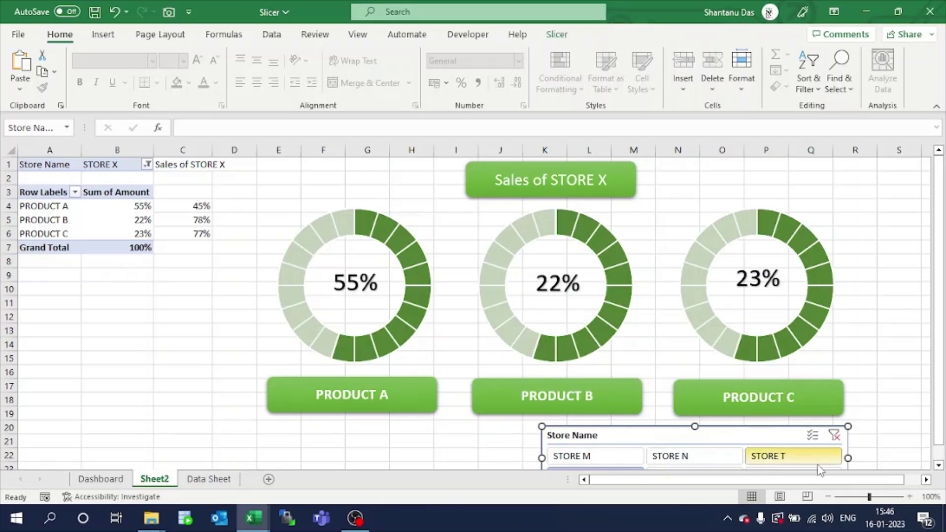
pyautogui.click(828, 496)
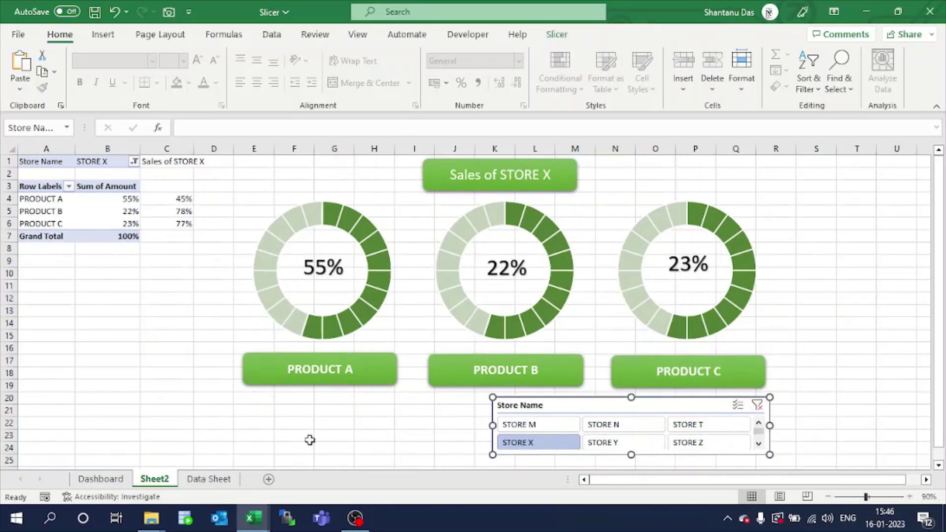
pyautogui.click(100, 479)
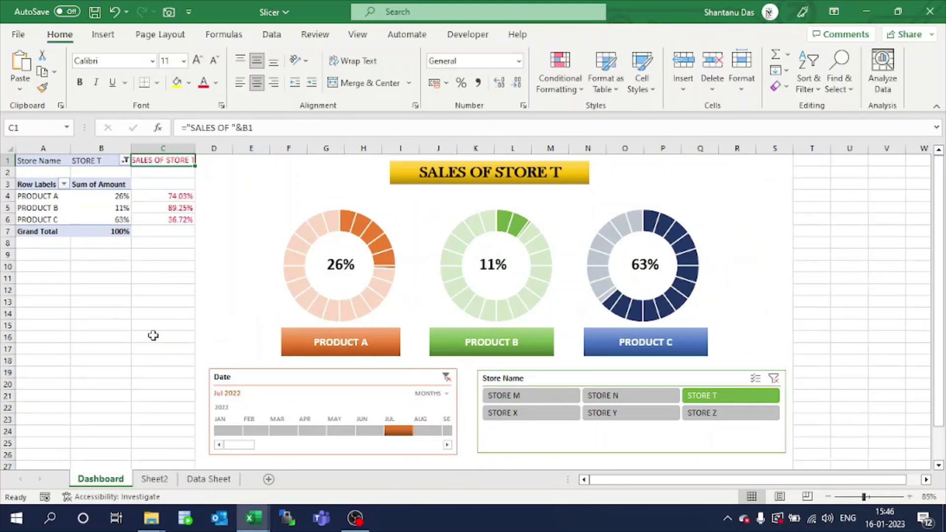
pyautogui.click(155, 478)
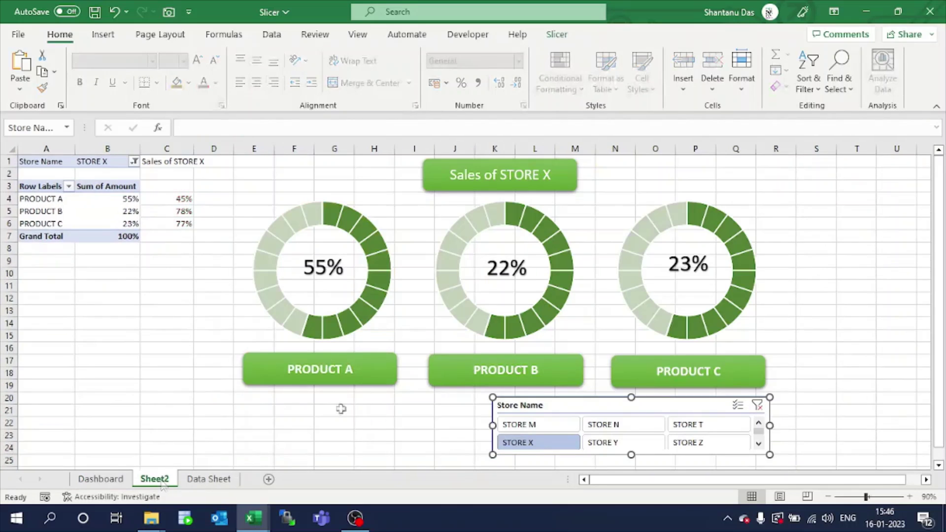
pyautogui.click(298, 416)
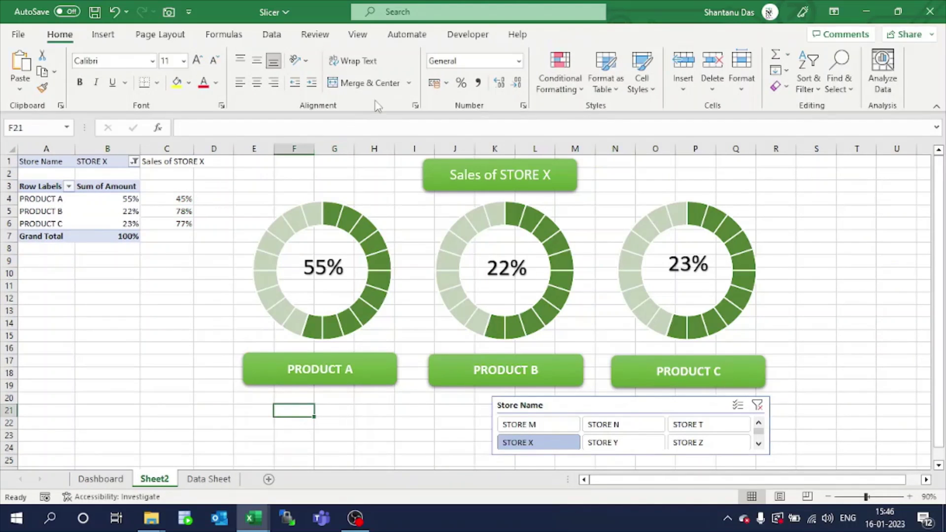
# Insert a Date timeline for the Sheet2 pivot table
pyautogui.click(91, 211)
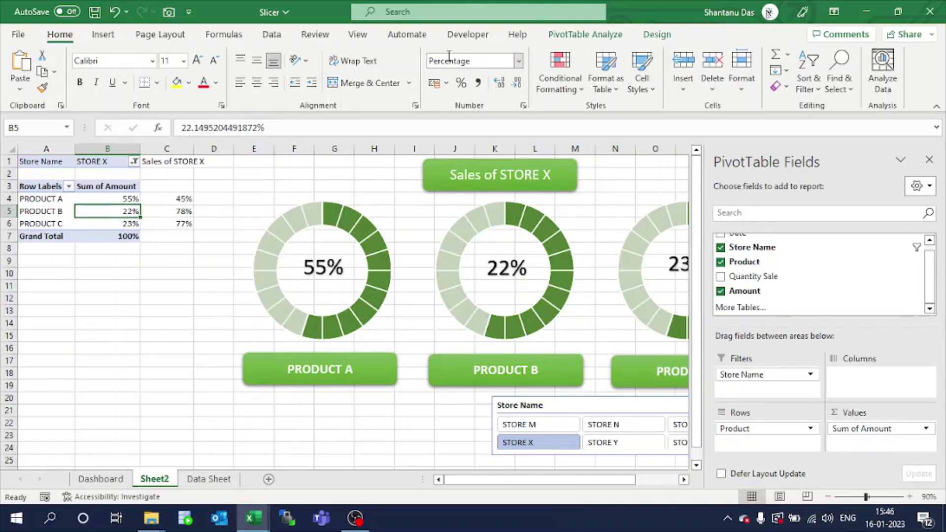
pyautogui.click(103, 34)
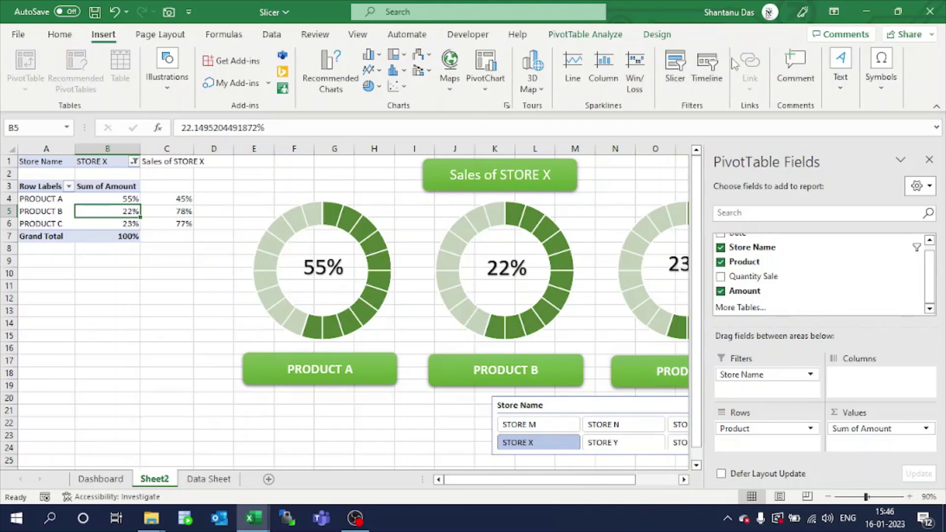
pyautogui.click(713, 70)
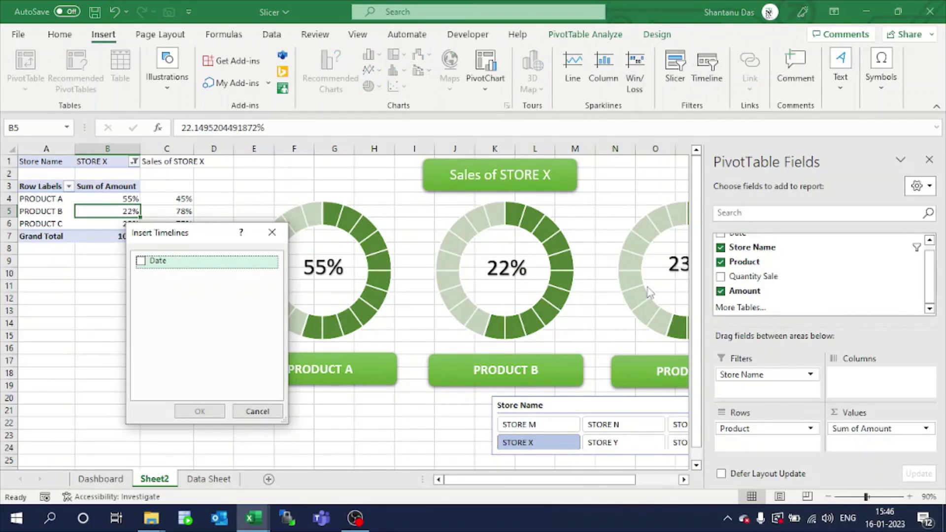
pyautogui.click(147, 266)
pyautogui.click(199, 411)
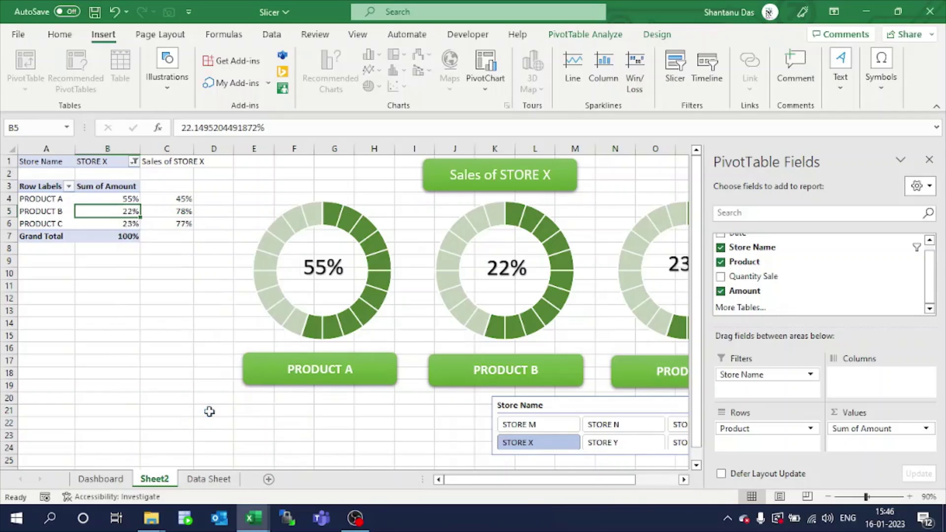
# Move the Date timeline below the PRODUCT A label, beside the store slicer, and widen it to about 10.3 cm
pyautogui.moveTo(407, 276); pyautogui.dragTo(380, 398)
pyautogui.moveTo(941, 299); pyautogui.dragTo(942, 311)
pyautogui.moveTo(444, 430); pyautogui.dragTo(469, 425)
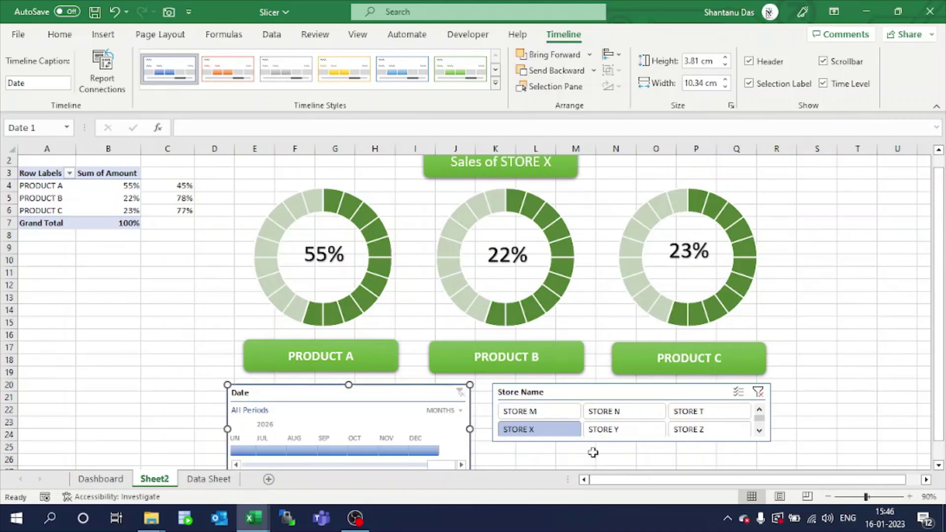
pyautogui.click(828, 497)
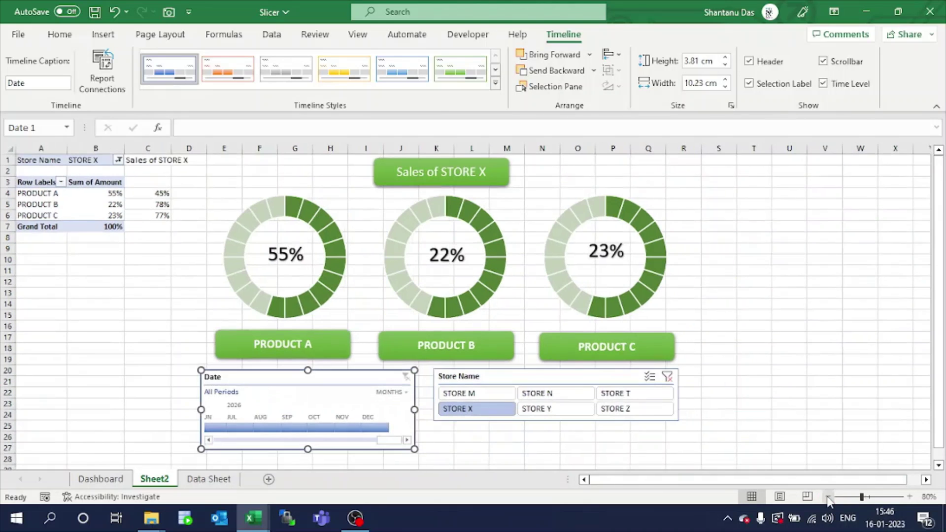
pyautogui.moveTo(938, 409); pyautogui.dragTo(941, 384)
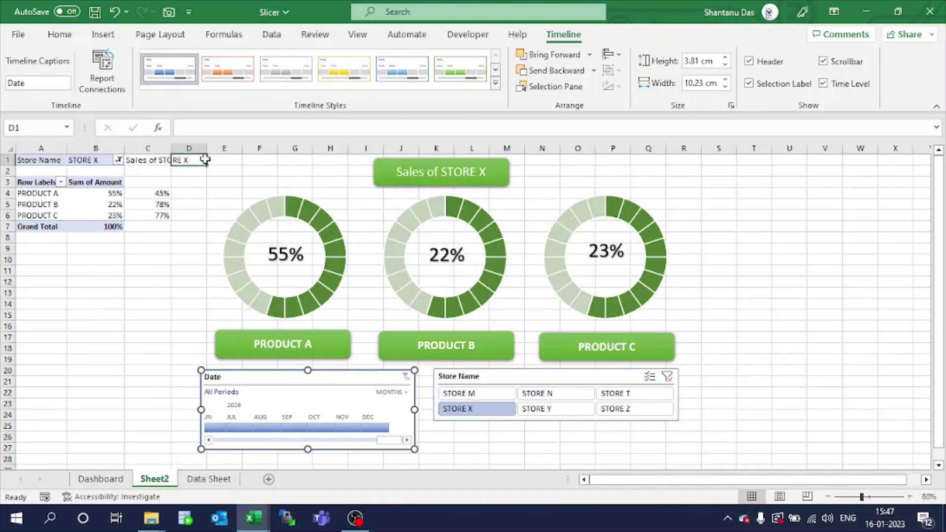
# Hide the helper values in column C by setting the whole column's font color to white
pyautogui.click(200, 159)
pyautogui.click(148, 147)
pyautogui.click(215, 82)
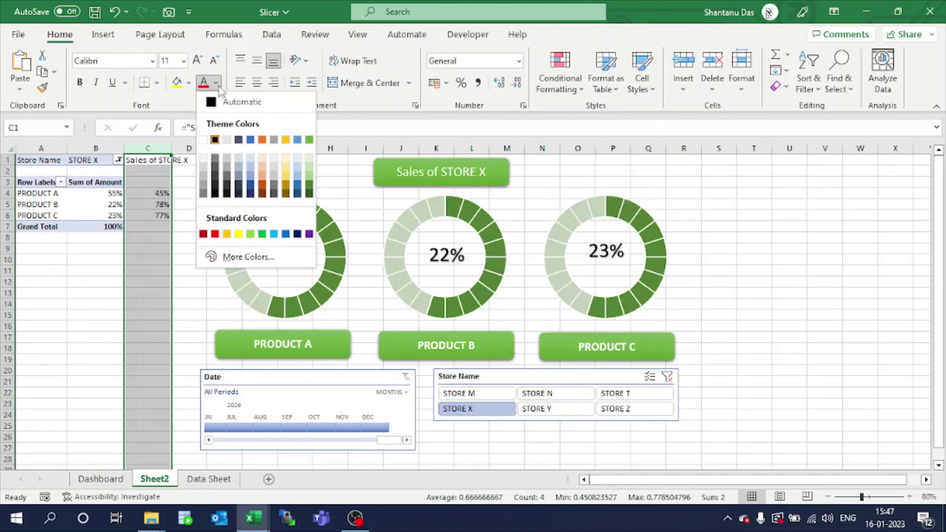
pyautogui.click(208, 141)
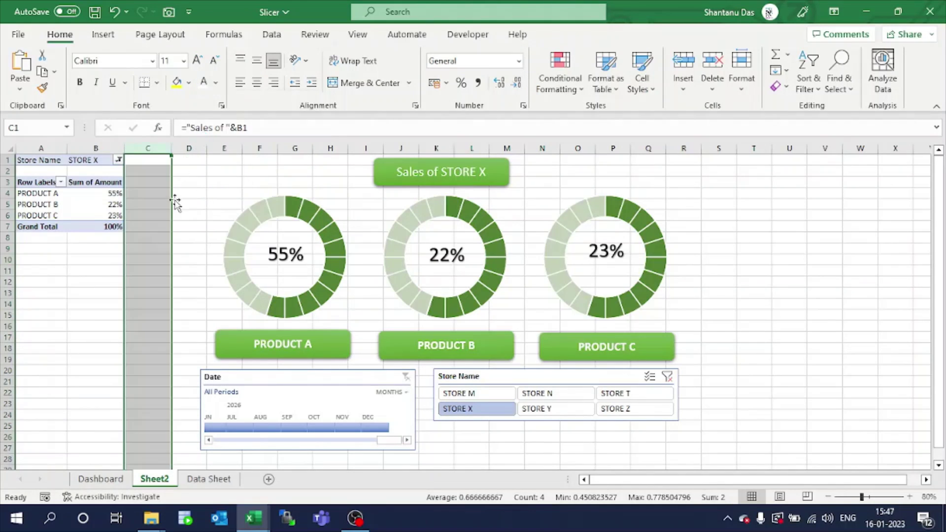
pyautogui.click(178, 205)
# Merge and center the cell range D1:S28 behind the dashboard to clear its gridlines
pyautogui.click(180, 158)
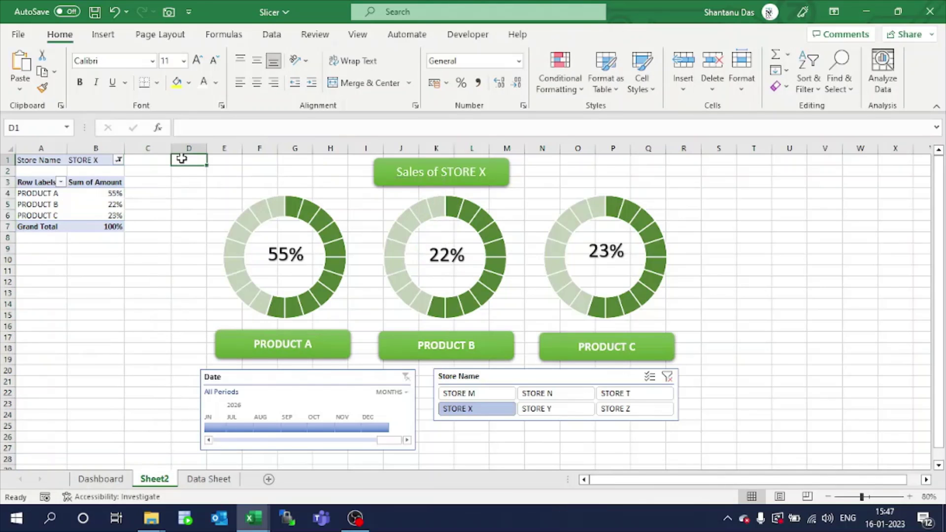
pyautogui.moveTo(164, 158); pyautogui.dragTo(478, 279)
pyautogui.moveTo(204, 162); pyautogui.dragTo(706, 460)
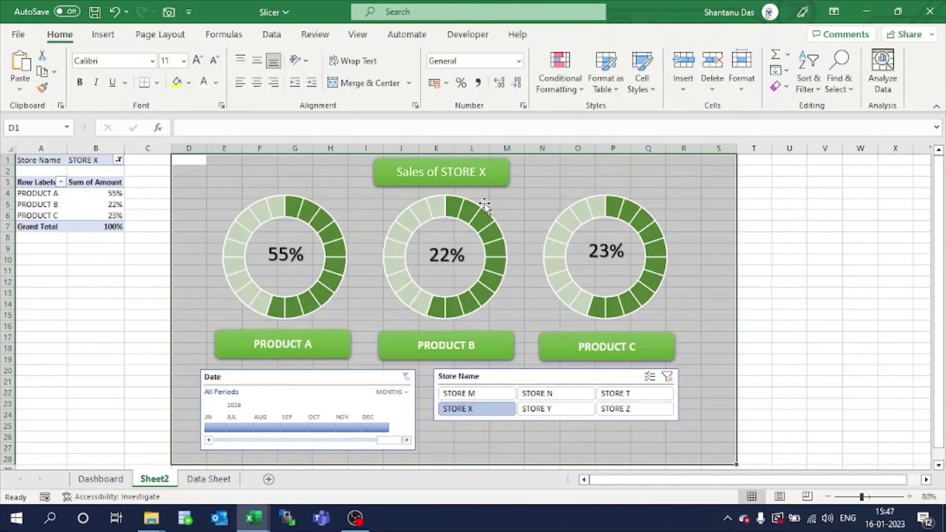
pyautogui.click(362, 83)
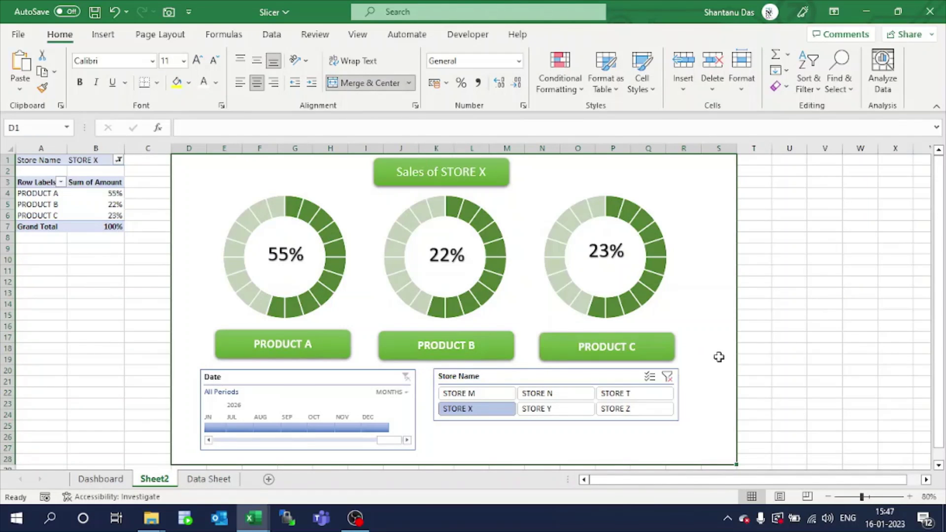
pyautogui.click(797, 347)
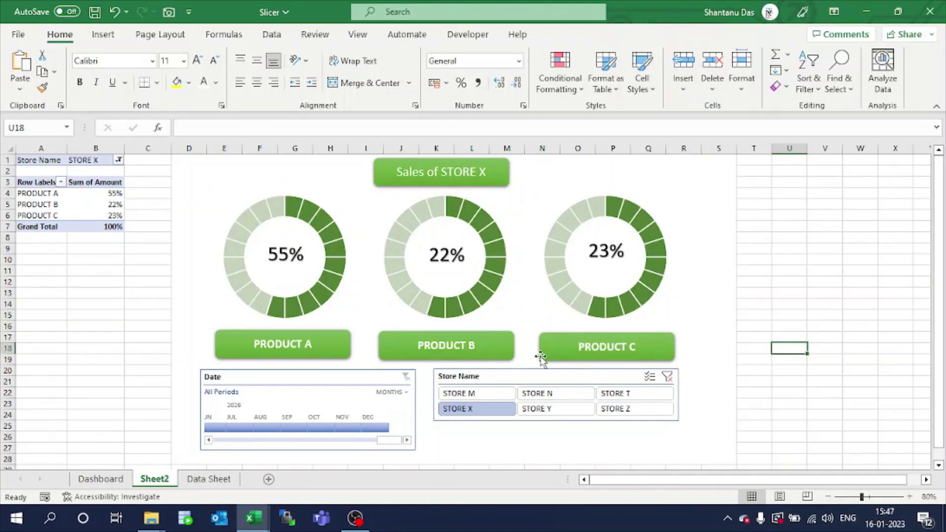
# Test the Store Name slicer by filtering the dashboard to STORE M, STORE N and STORE T in turn
pyautogui.click(499, 393)
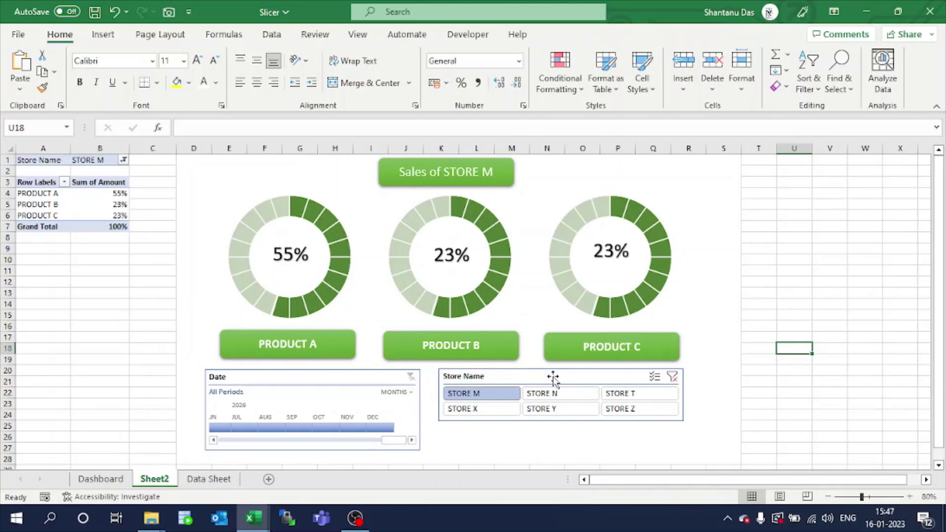
pyautogui.click(546, 394)
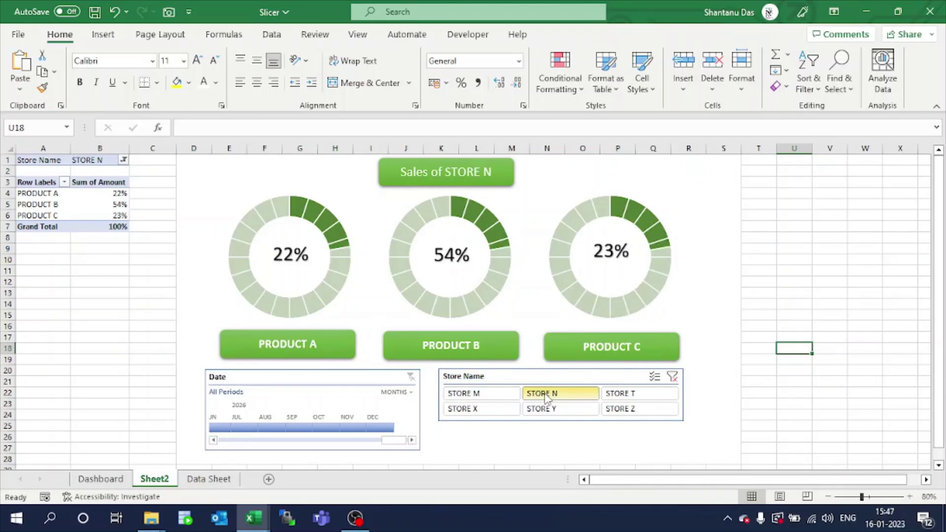
pyautogui.click(654, 401)
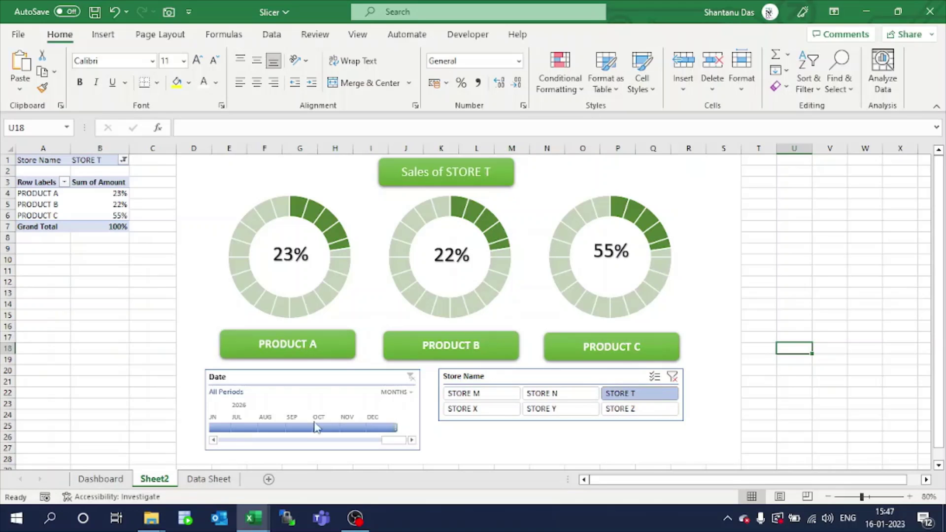
# Try the Date timeline on single months, filtering to Feb 2023, Mar 2023 and Jan 2023 in turn
pyautogui.click(291, 428)
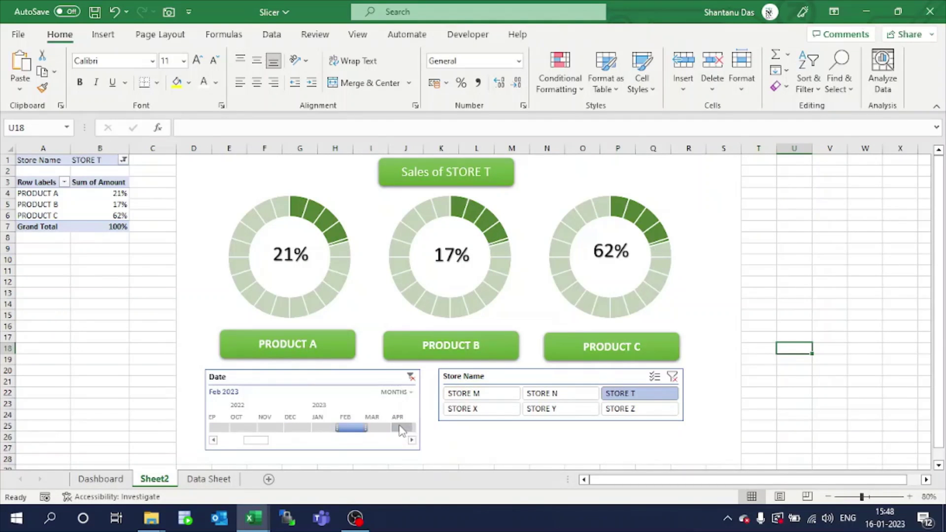
pyautogui.click(380, 430)
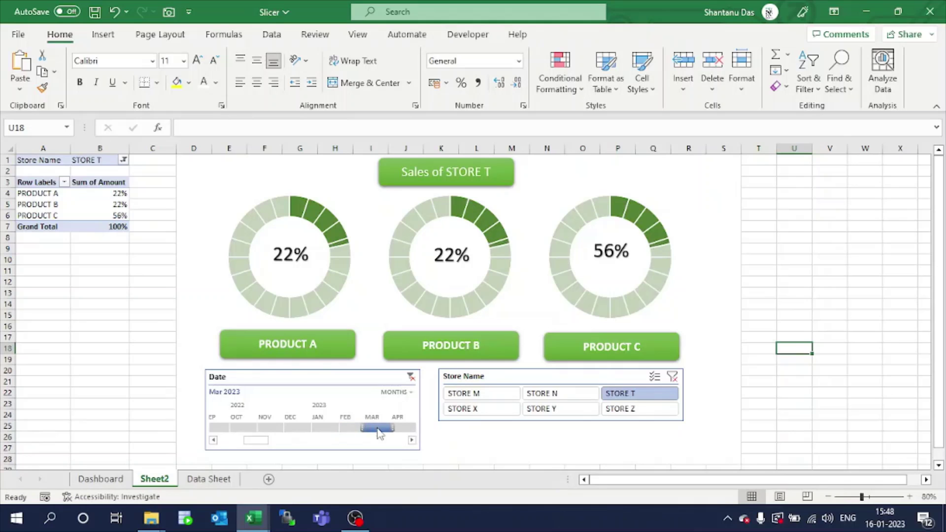
pyautogui.click(326, 428)
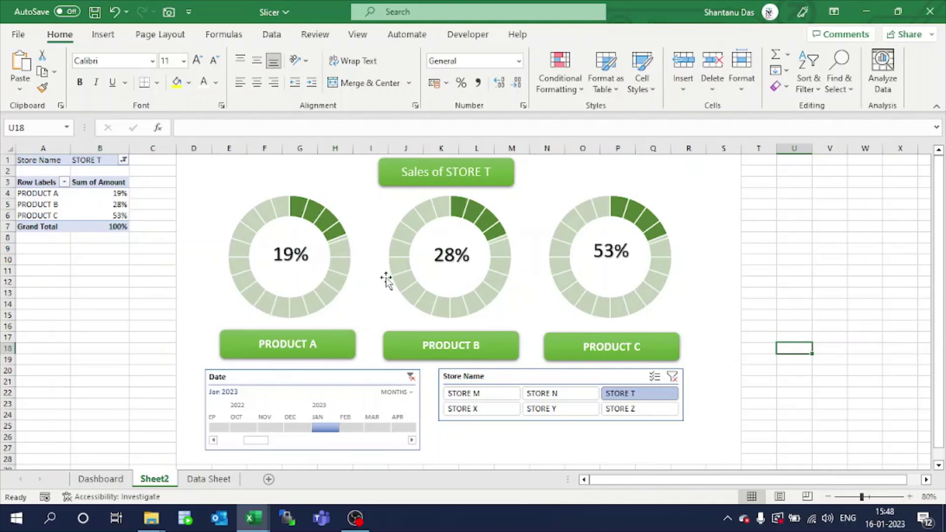
# Filter the dashboard to STORE M, set the Date timeline's time level to years, and select 2024
pyautogui.click(493, 399)
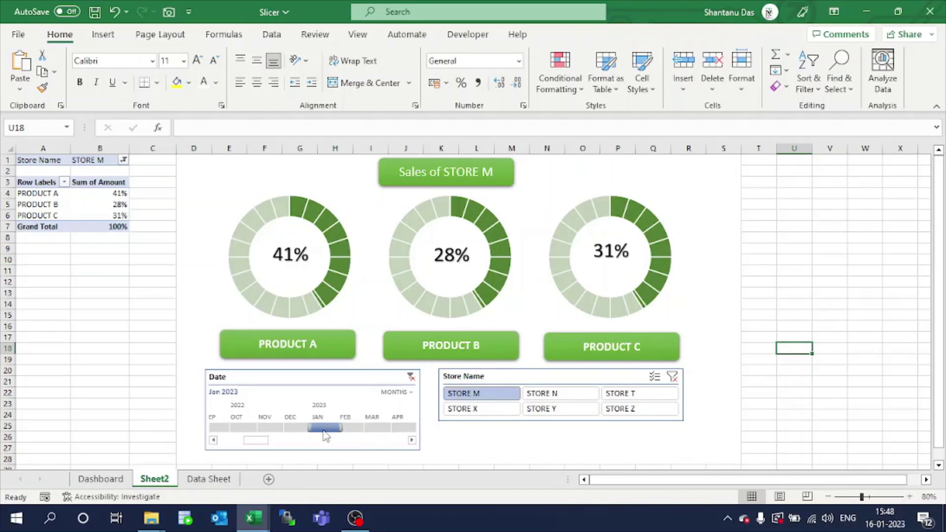
pyautogui.click(410, 393)
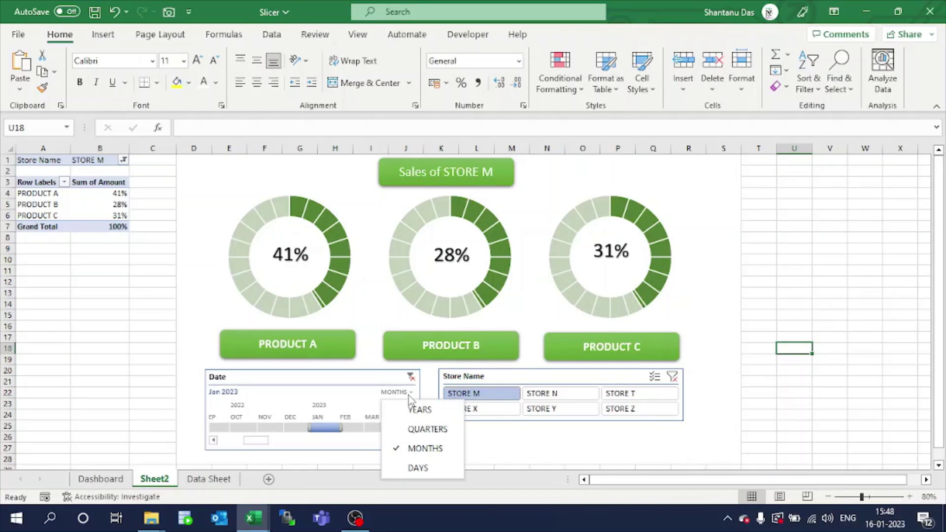
pyautogui.click(416, 415)
pyautogui.click(274, 428)
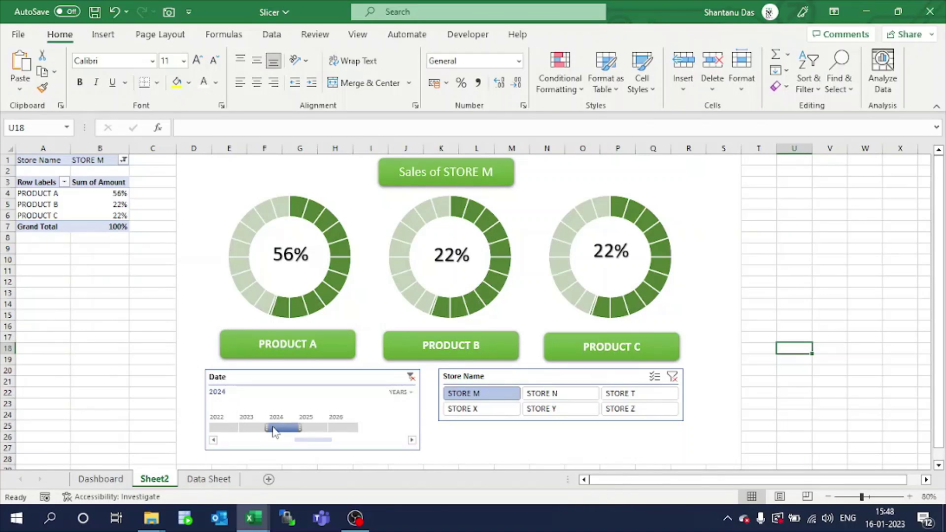